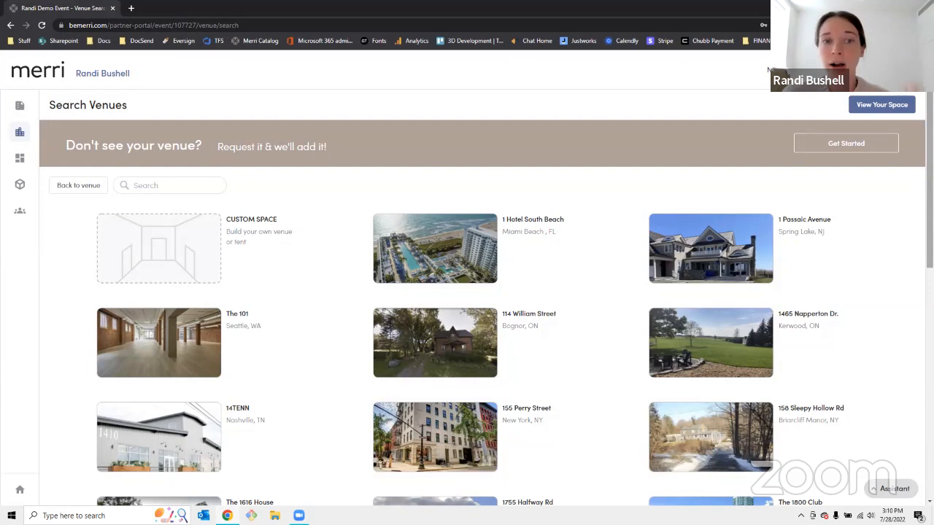
Step: Browse the venue list and search it for "dewb"
scroll(467, 291, "down", 3)
scroll(467, 292, "down", 5)
scroll(904, 292, "up", 8)
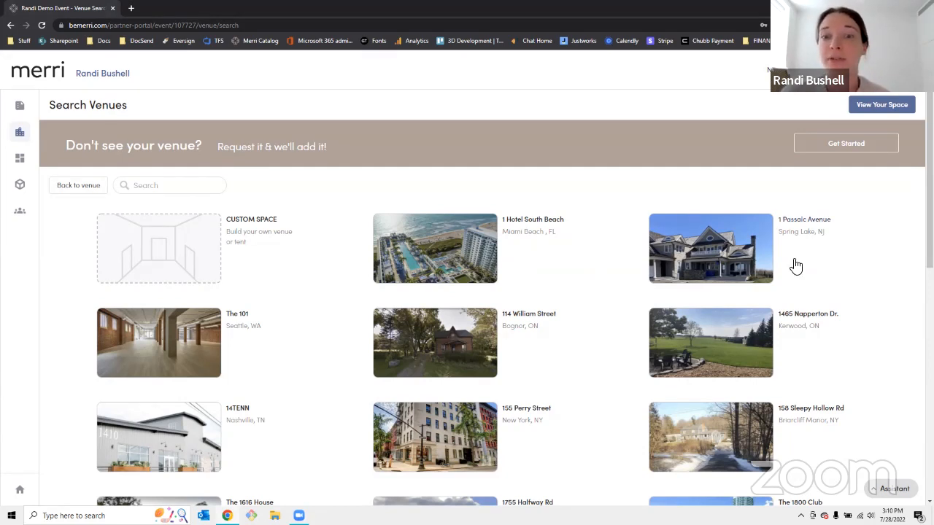
left_click(195, 186)
type("dw")
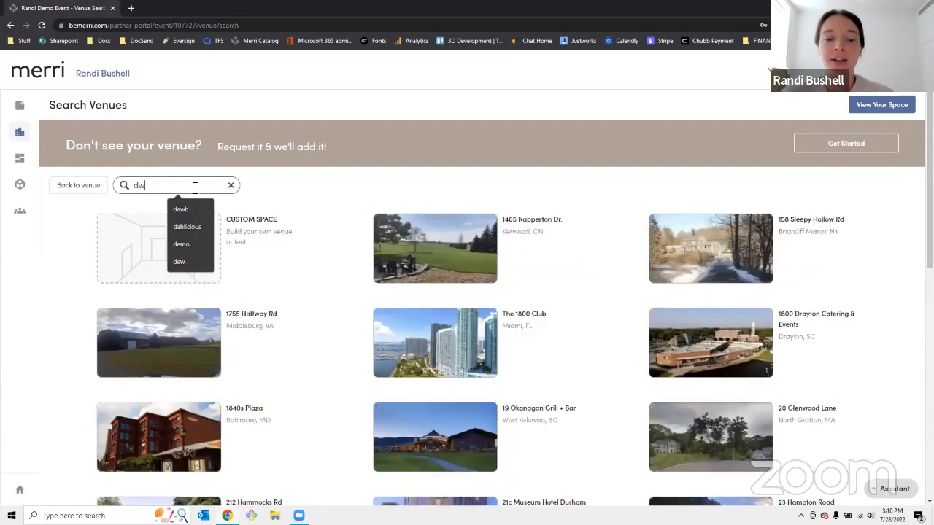
key("BackSpace")
type("ewb")
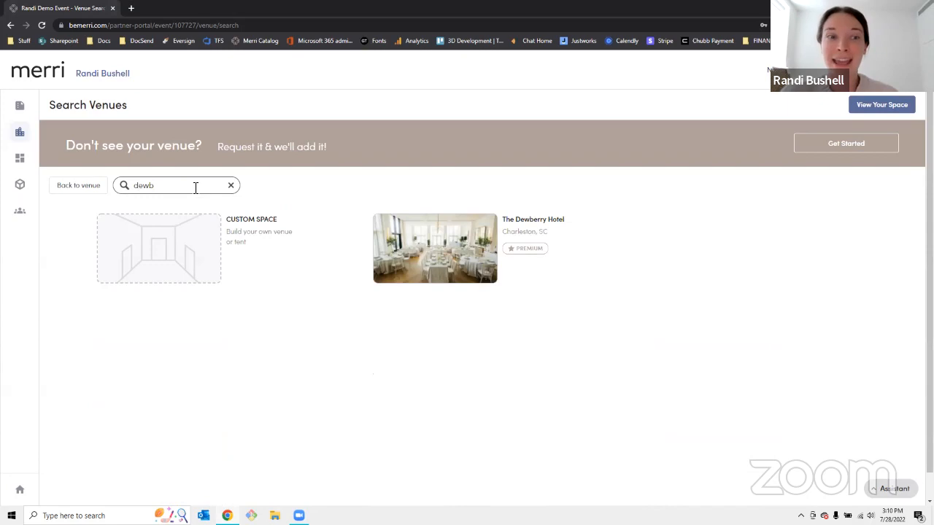
Step: Replace the venue search term with "dedfsdf"
key("BackSpace")
key("BackSpace")
type("dfsdf")
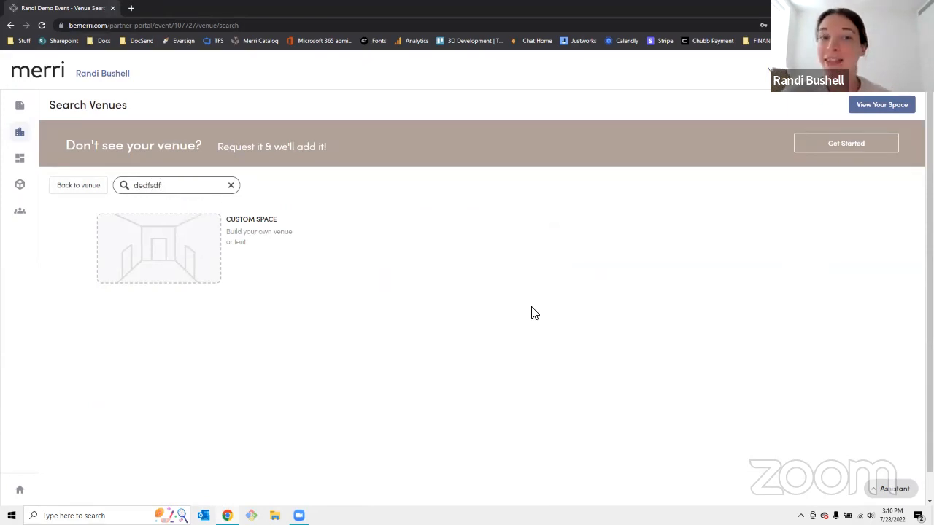
Step: Review how requesting a missing venue works, including the upload and build stages, and clear the venue search
left_click_drag(73, 153, 372, 179)
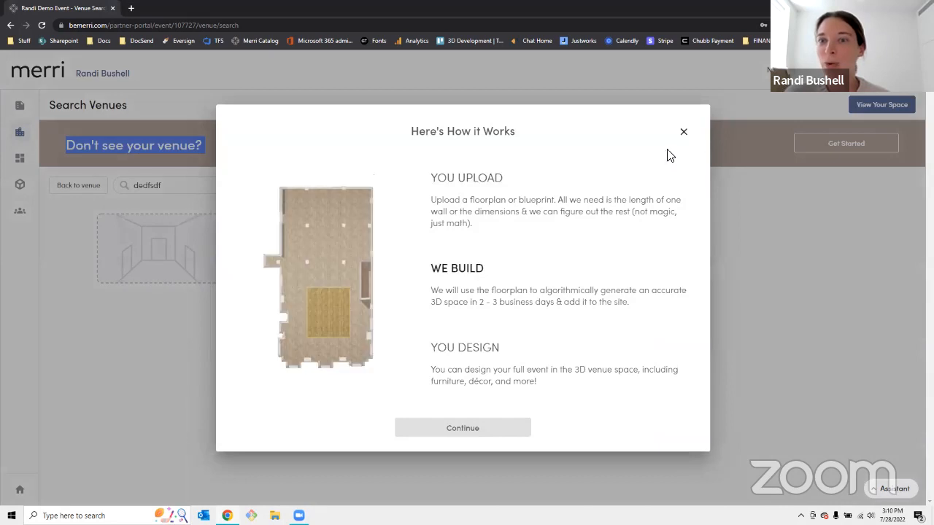
left_click(683, 132)
left_click(230, 187)
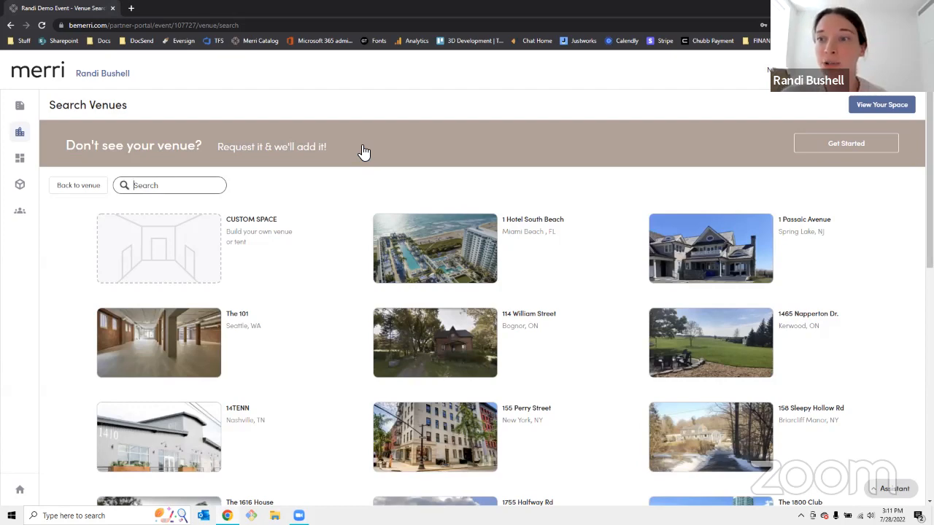
left_click(363, 151)
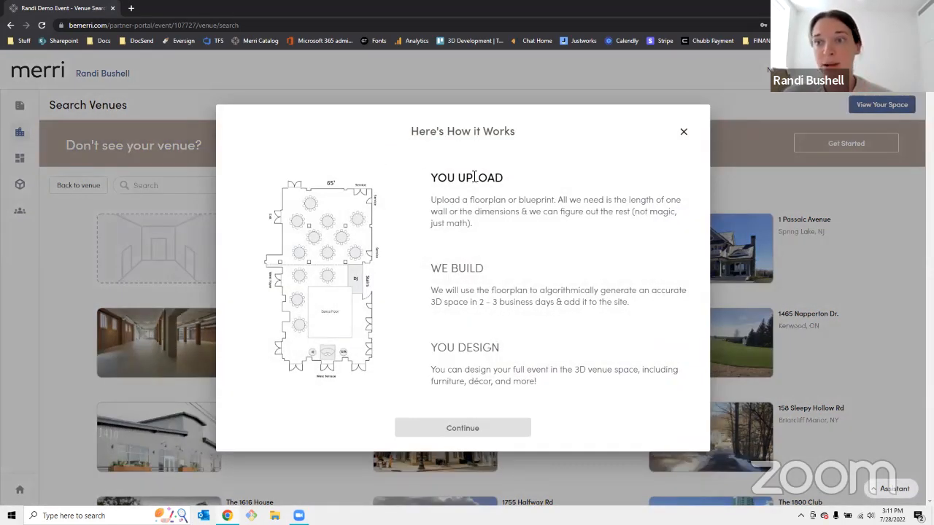
mouse_move(477, 271)
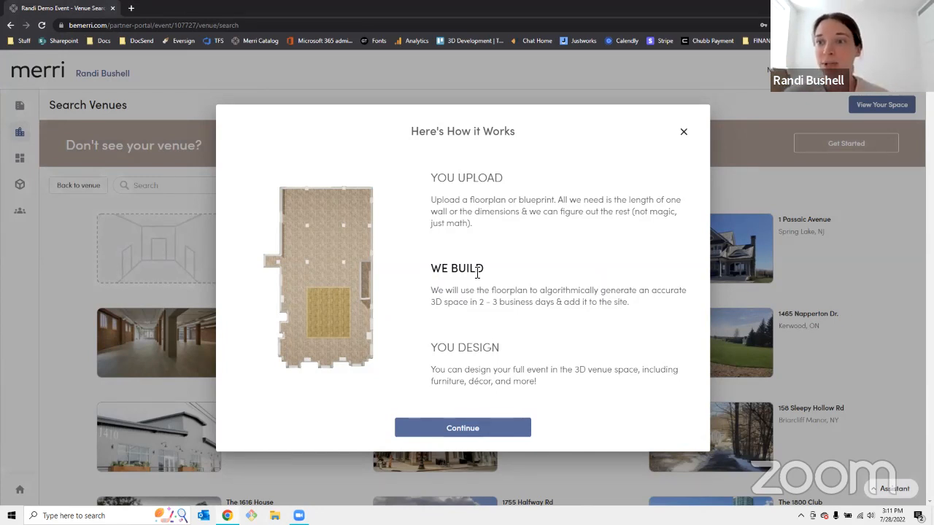
left_click(684, 133)
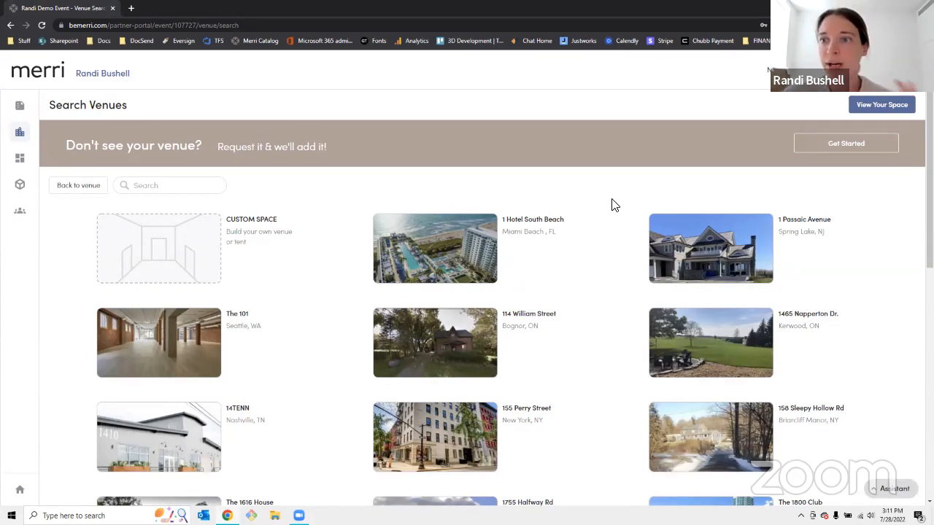
Step: Search the venues for "dewb" and choose The Dewberry Hotel as the event's venue
left_click(215, 187)
type("dewb")
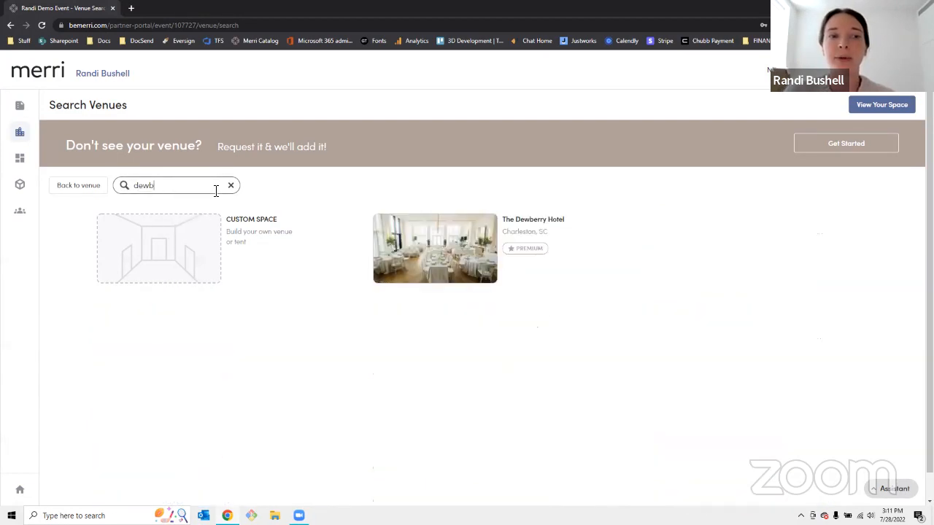
left_click(410, 235)
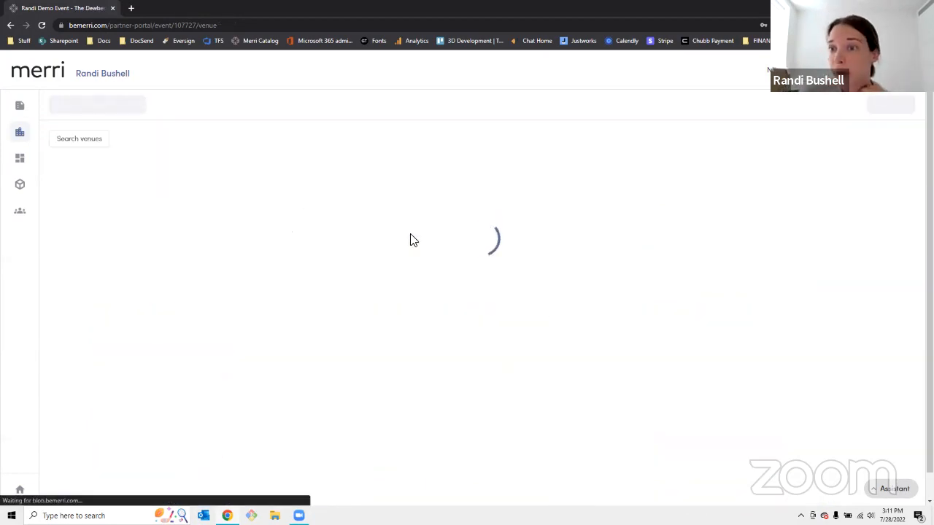
left_click(142, 311)
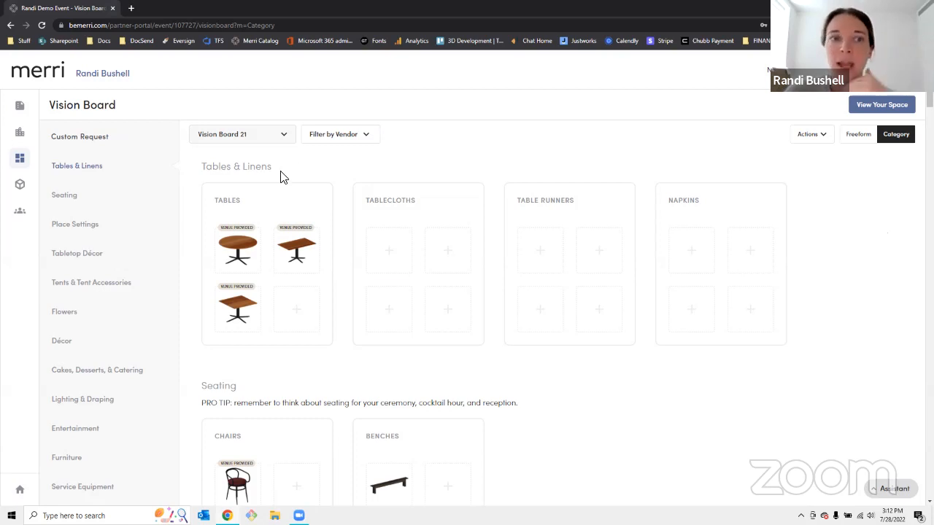
Step: Examine the Vision Board's category sections from Tables & Linens through Tents & Tent Accessories
left_click_drag(211, 169, 278, 171)
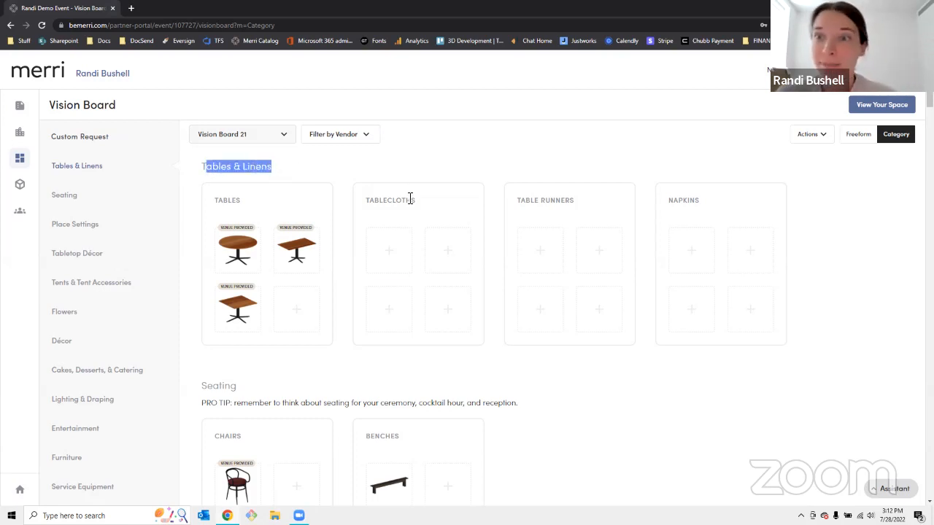
left_click(400, 175)
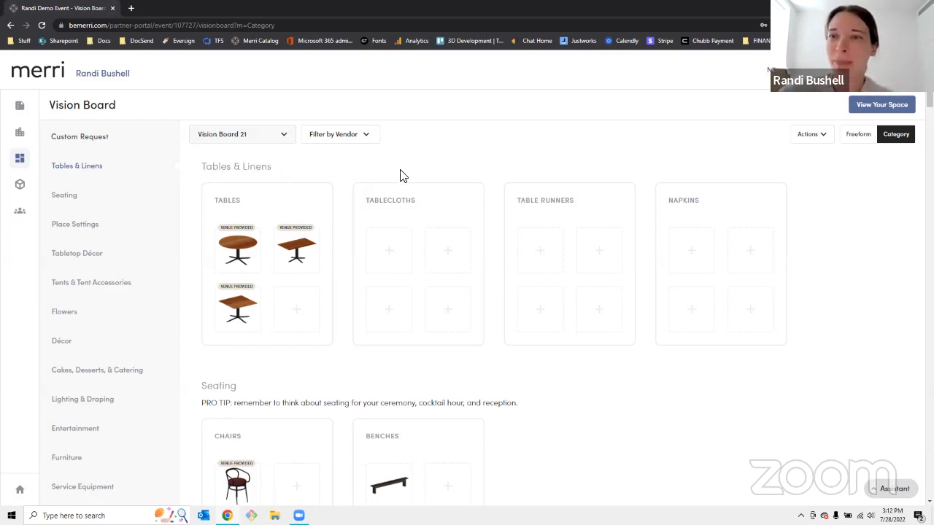
scroll(354, 244, "down", 2)
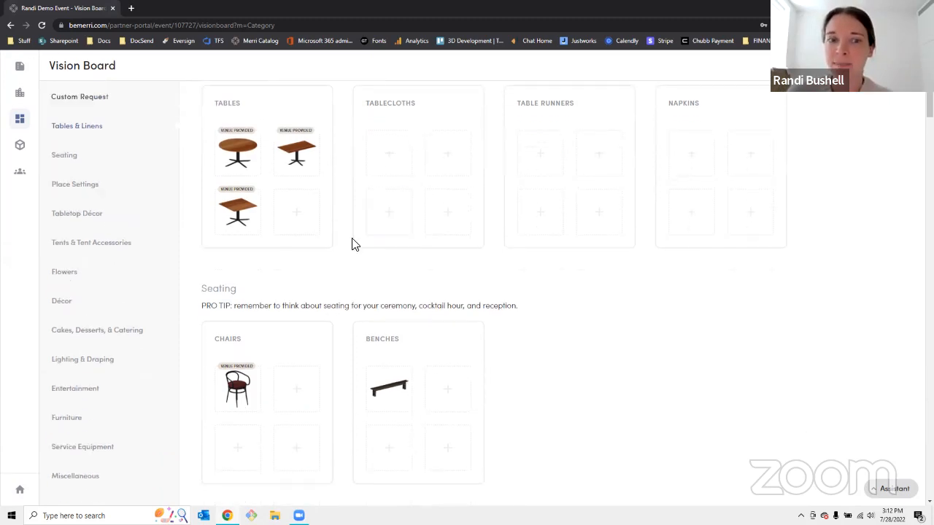
scroll(280, 363, "down", 5)
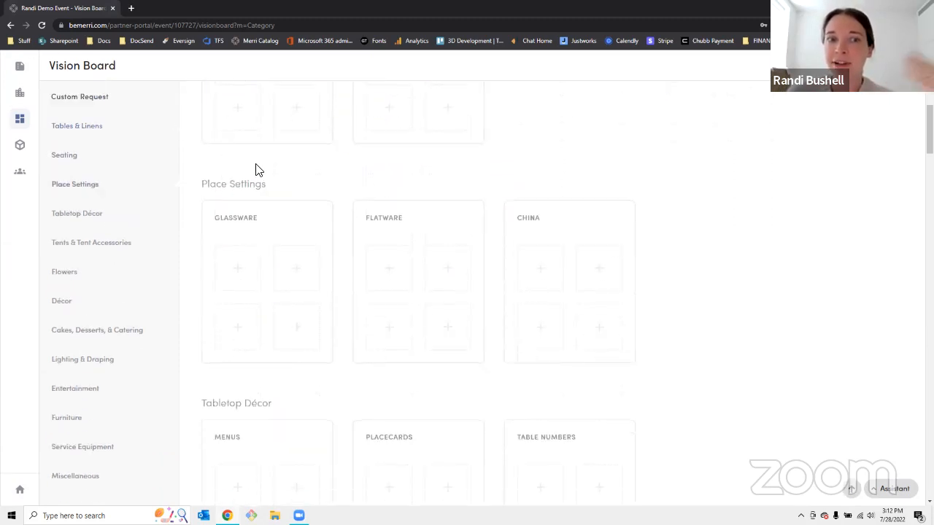
scroll(264, 202, "down", 2)
scroll(264, 204, "down", 6)
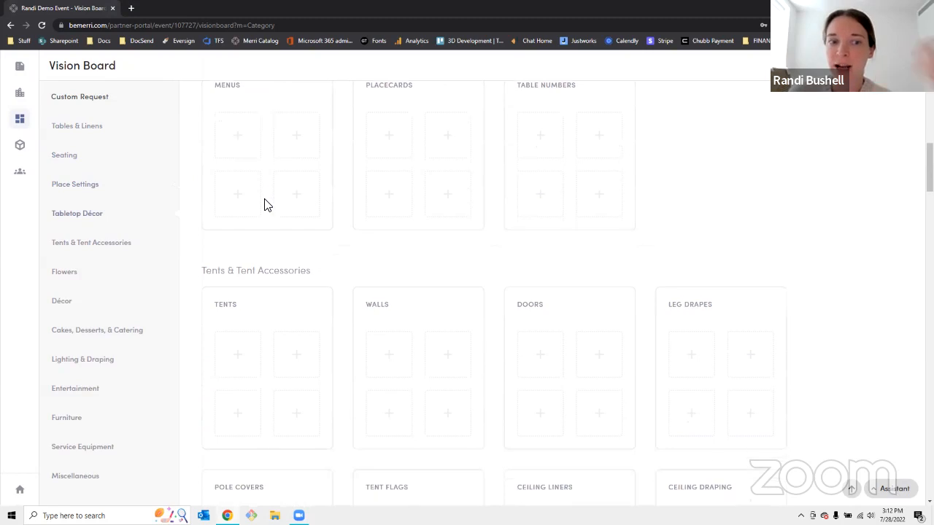
scroll(768, 69, "up", 12)
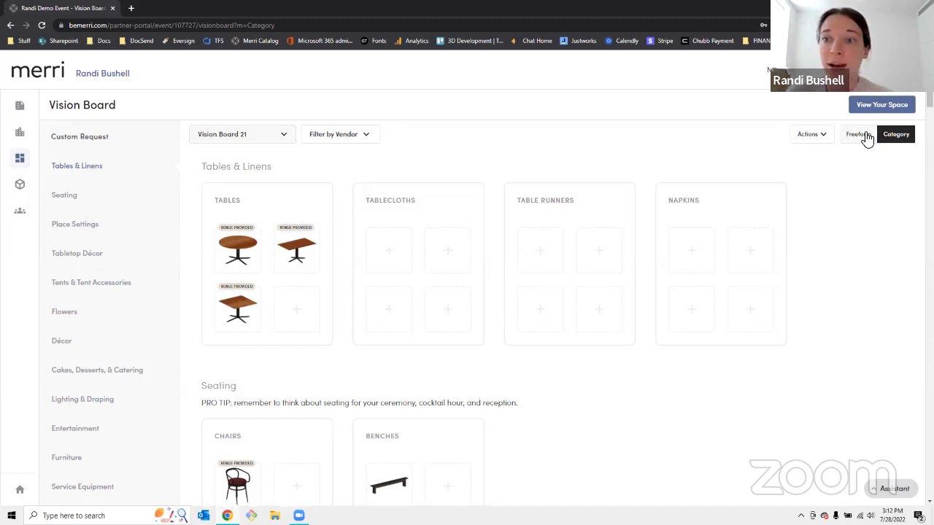
Step: Compare the Vision Board's Freeform and Category views, and look at the item picker for an empty Chairs slot
left_click(865, 136)
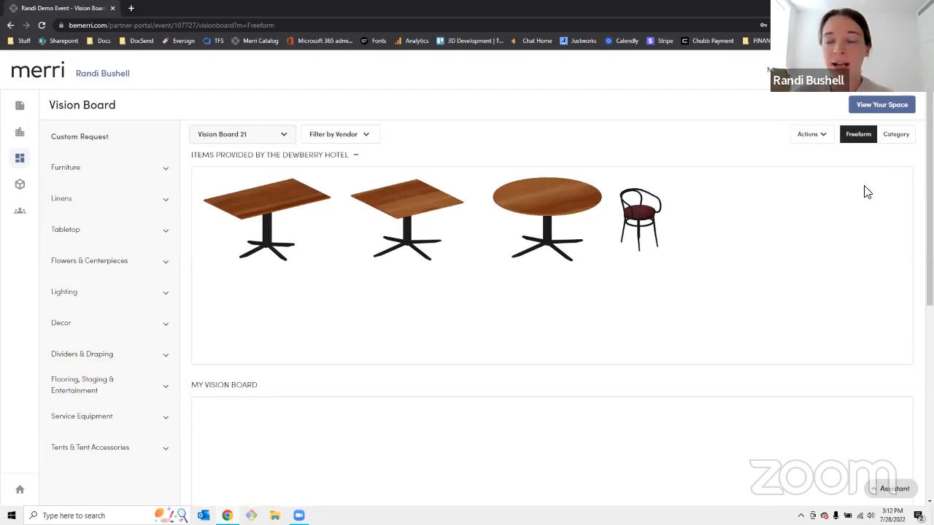
left_click(889, 135)
scroll(584, 263, "down", 2)
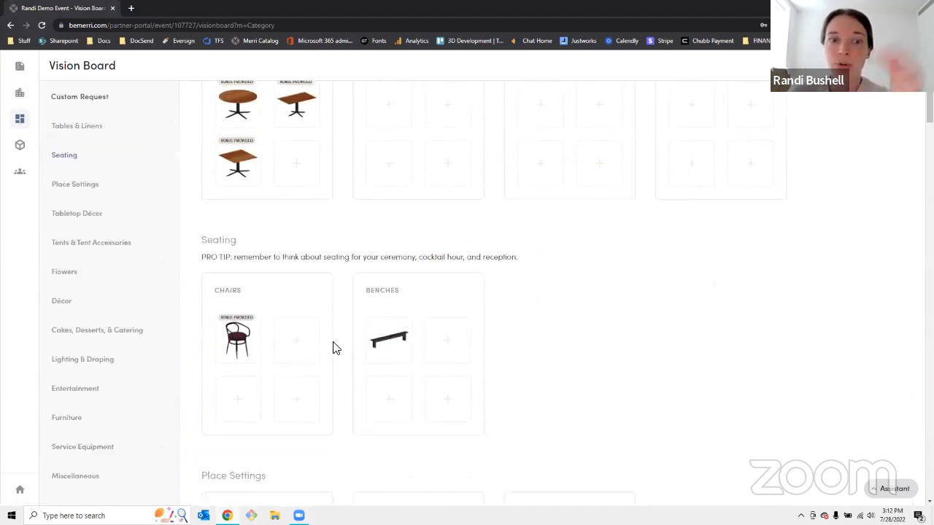
left_click(291, 340)
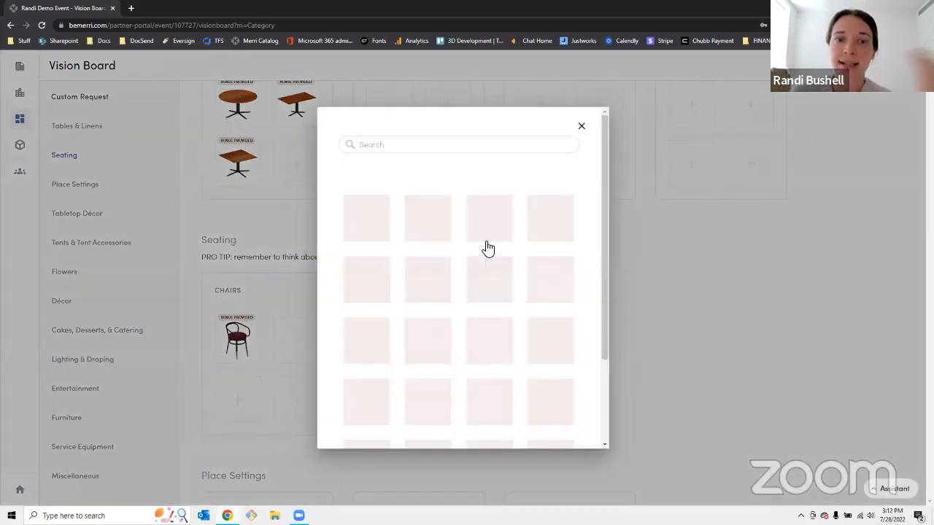
left_click(582, 129)
scroll(852, 284, "up", 3)
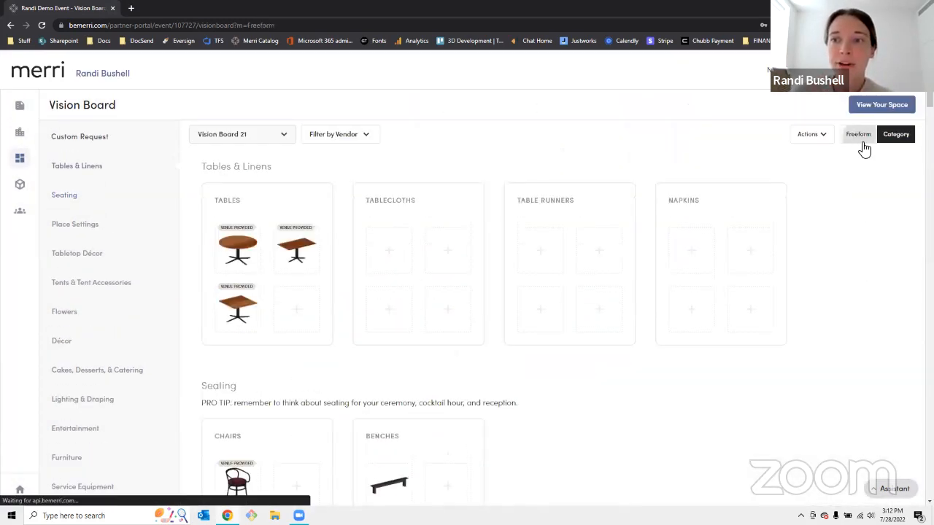
Step: Switch the Vision Board to Freeform view and collapse the items provided by The Dewberry Hotel
left_click(860, 143)
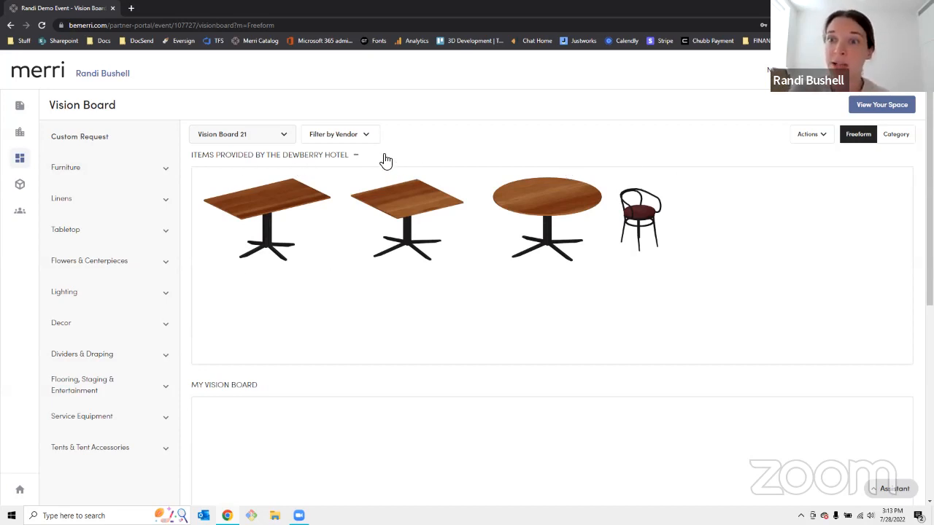
left_click(358, 156)
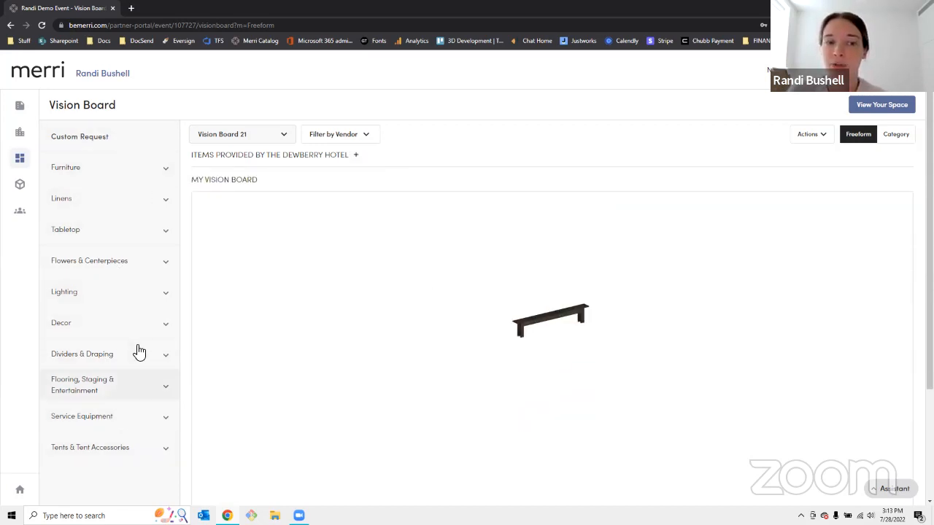
Step: Delete the dark bench from My Vision Board, confirming its removal from all 3D designs
left_click_drag(559, 346, 427, 279)
left_click(420, 247)
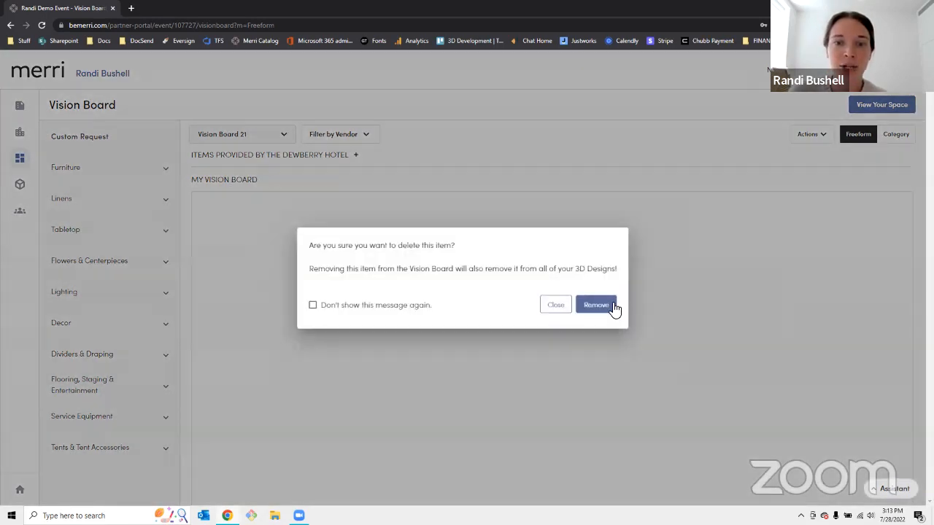
left_click(615, 310)
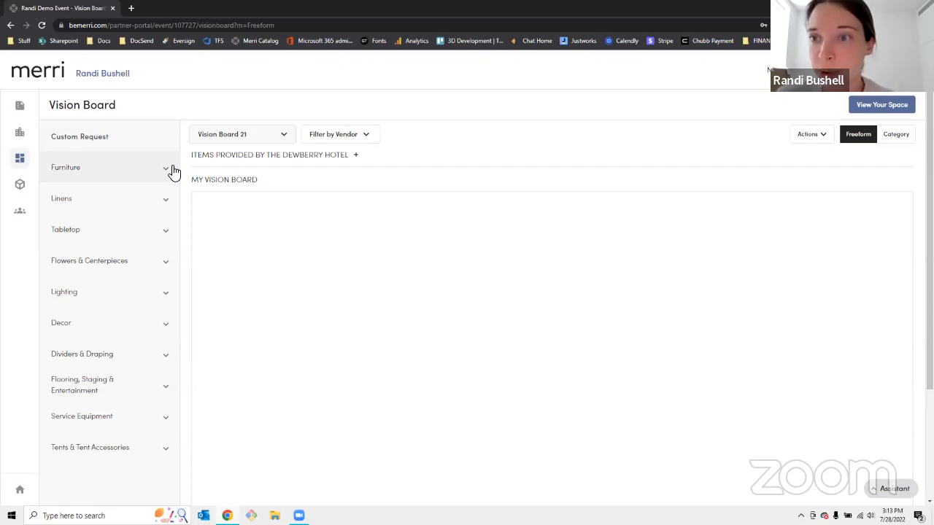
Step: Search the Furniture category's Chairs for "ghost" and place a clear armless ghost chair near the top of the vision board
left_click(174, 172)
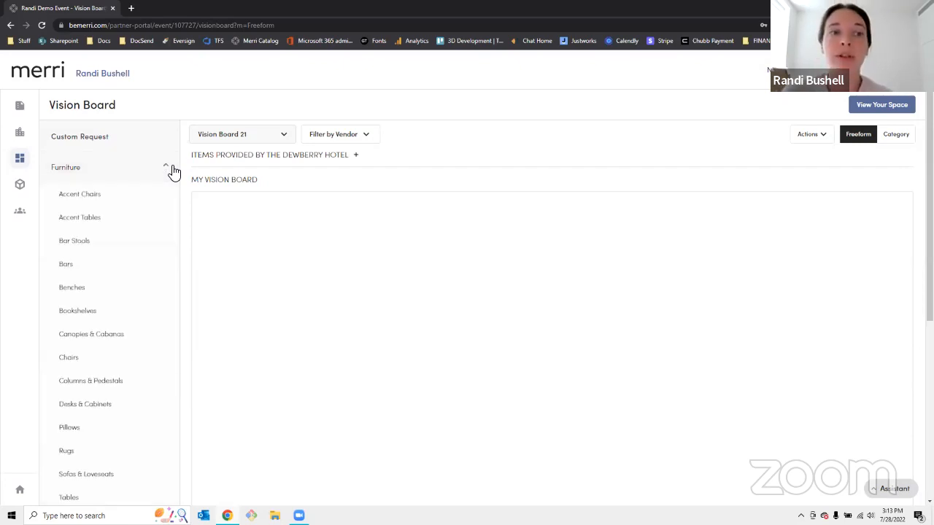
left_click(85, 367)
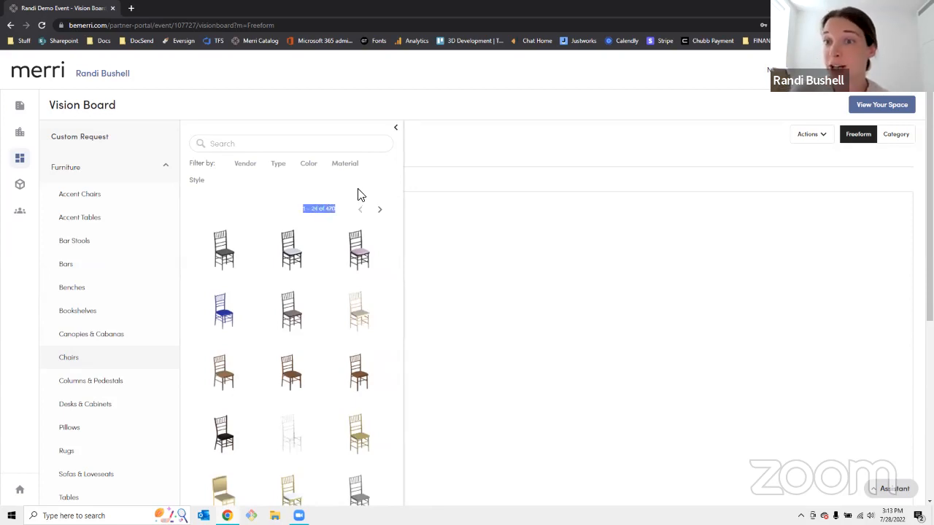
left_click(285, 143)
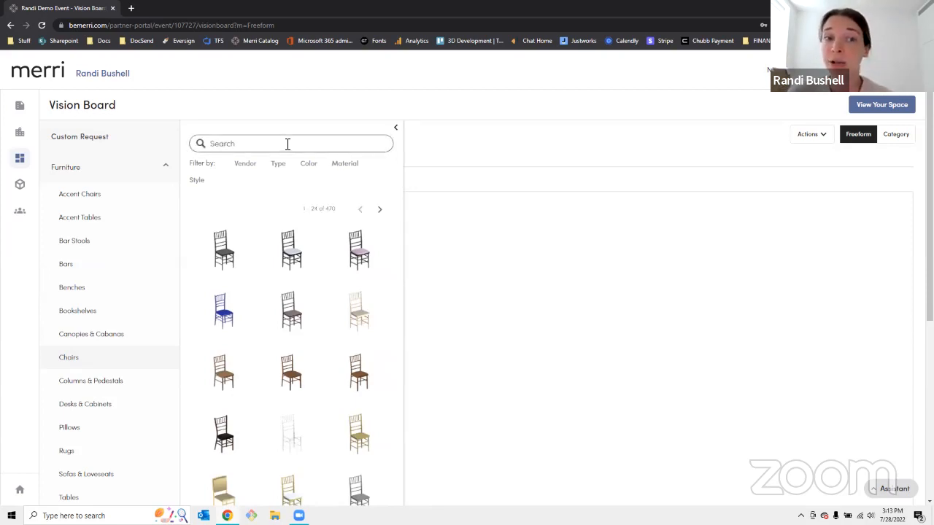
type("ghost")
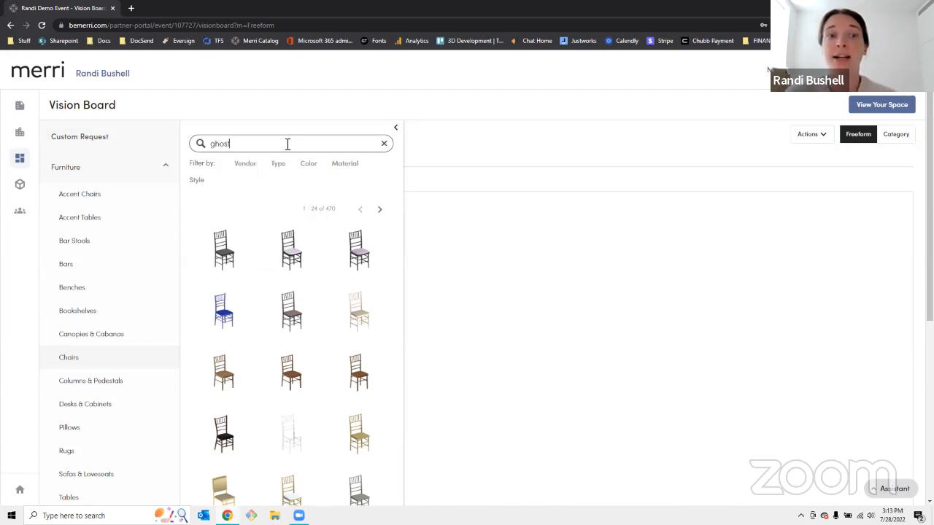
scroll(346, 177, "down", 1)
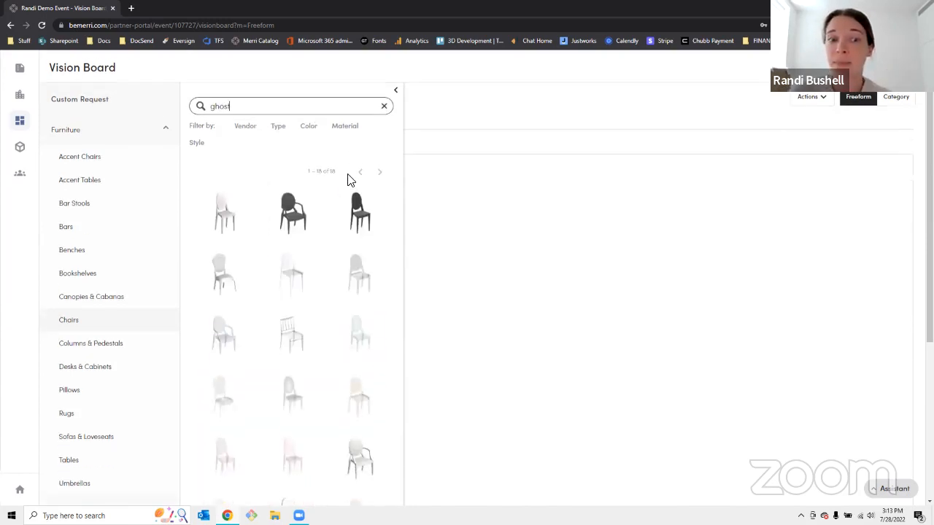
mouse_move(301, 259)
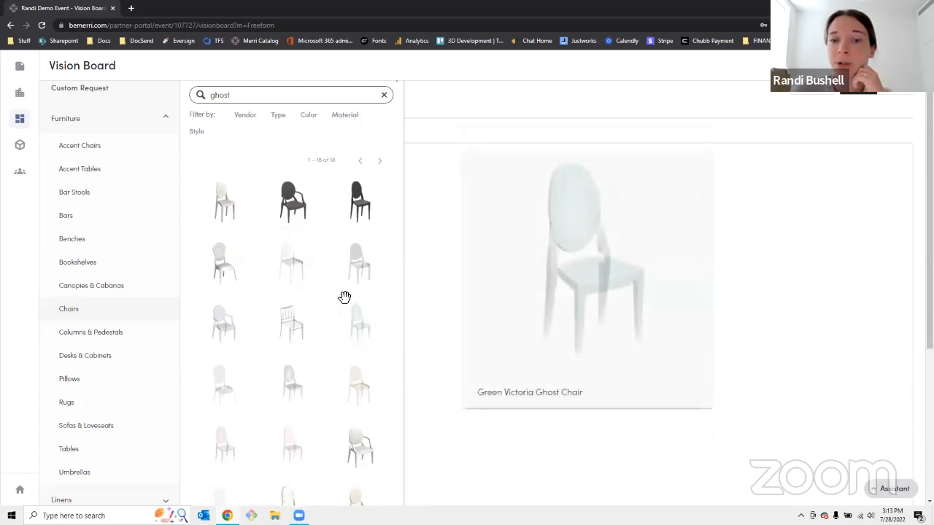
left_click_drag(372, 315, 485, 169)
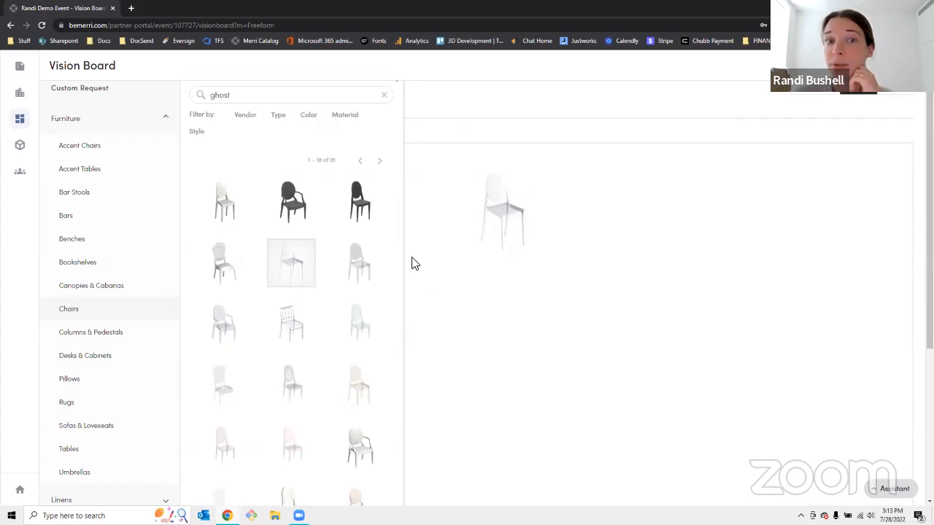
Step: Clear the chair search, filter the chairs by color, and place the pink chair with gold legs diagonally below the ghost chair
scroll(411, 263, "up", 1)
left_click(383, 144)
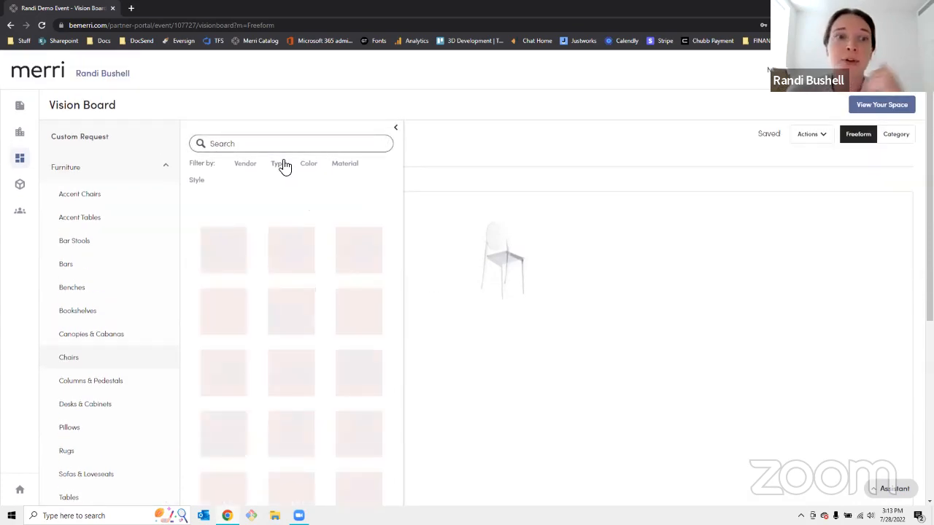
left_click(309, 163)
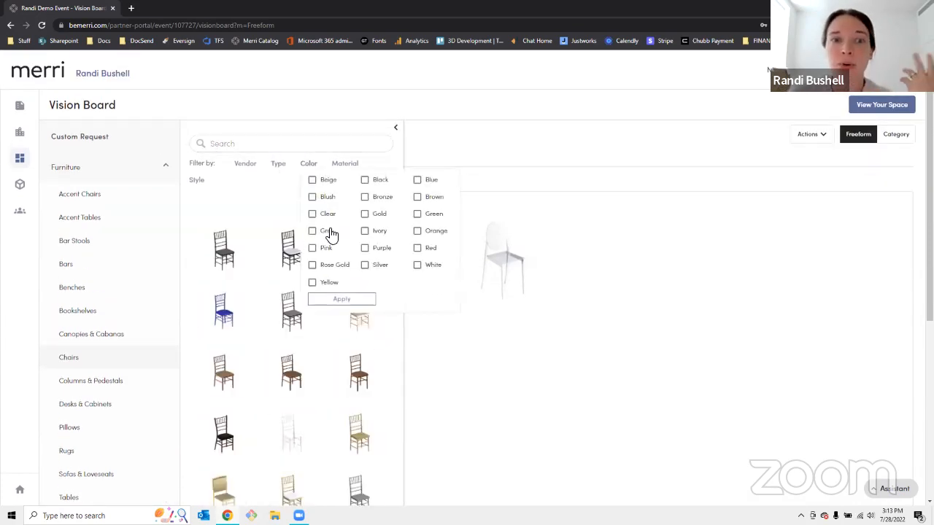
left_click(357, 300)
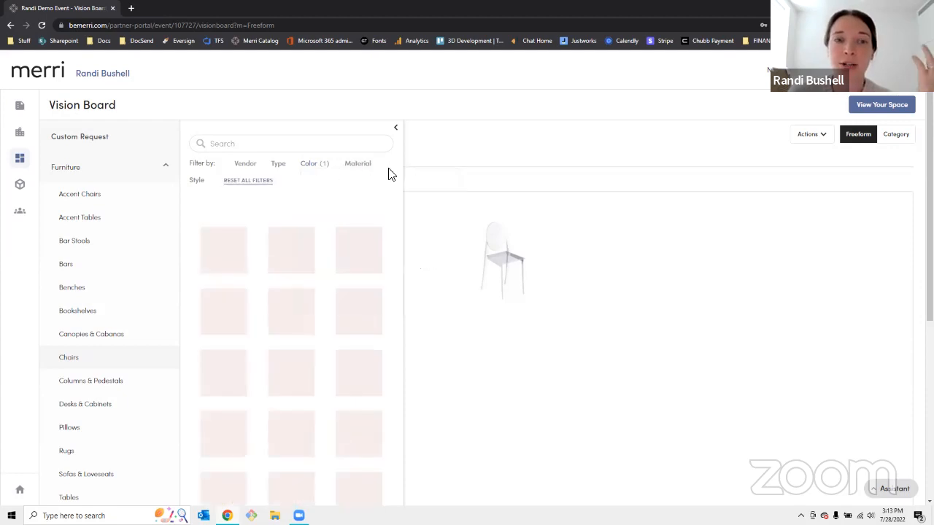
scroll(377, 192, "down", 5)
left_click_drag(304, 286, 577, 109)
scroll(565, 282, "up", 3)
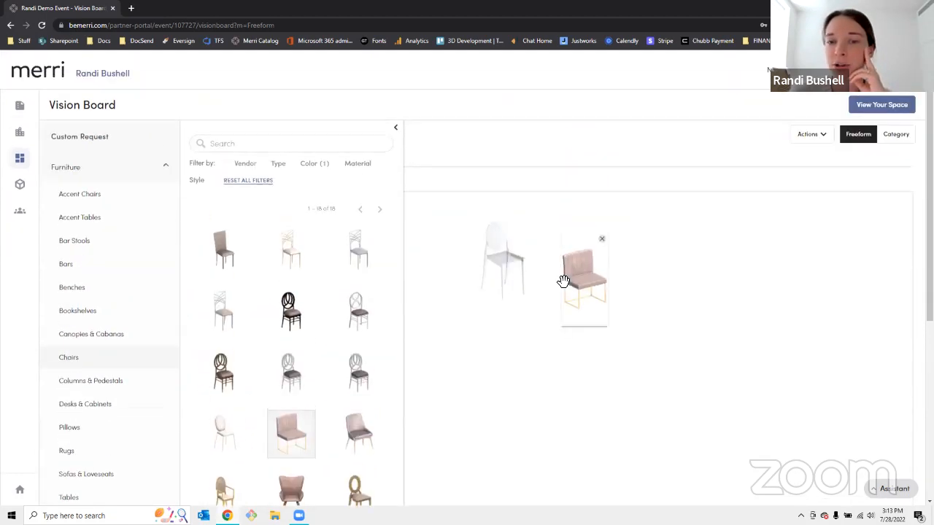
left_click_drag(554, 288, 551, 323)
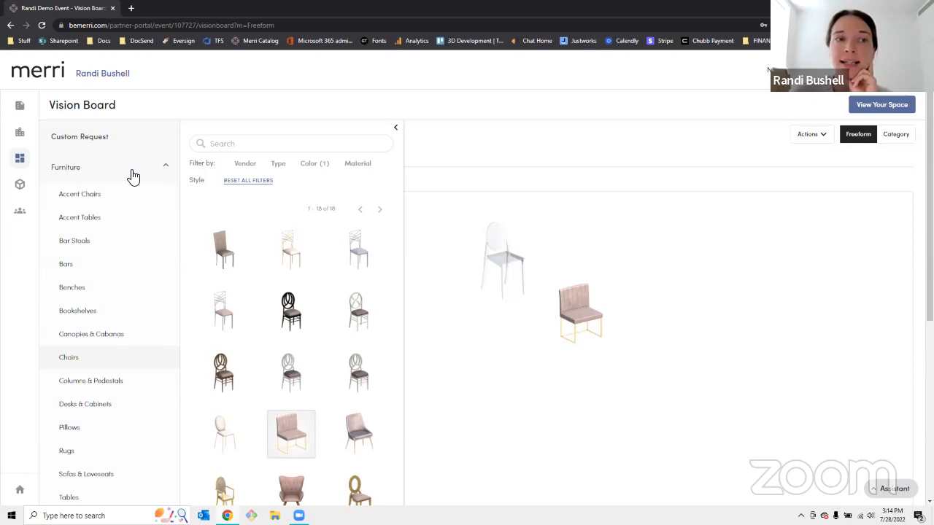
Step: Add a round draped table and a dark wooden rectangular table from Furniture's Tables, permanently dismissing the item-size notice
scroll(153, 183, "down", 2)
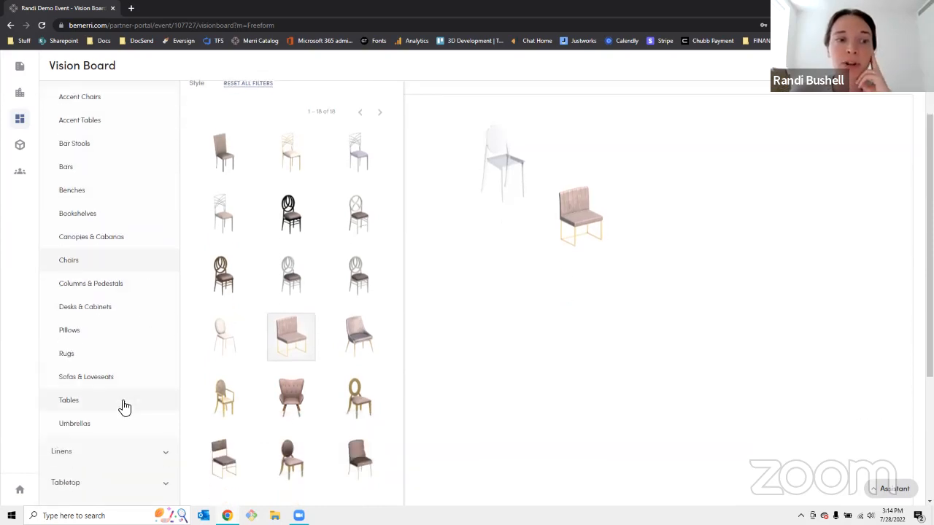
left_click(69, 400)
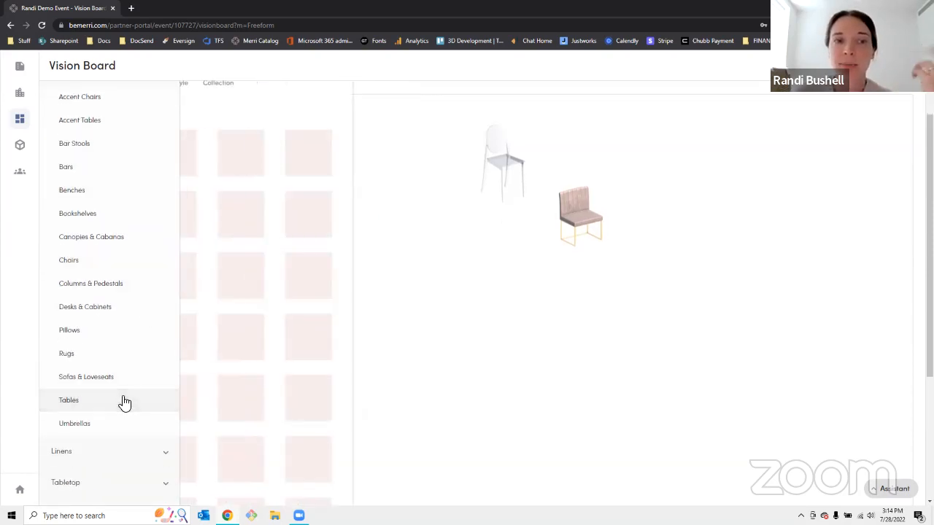
scroll(125, 403, "down", 1)
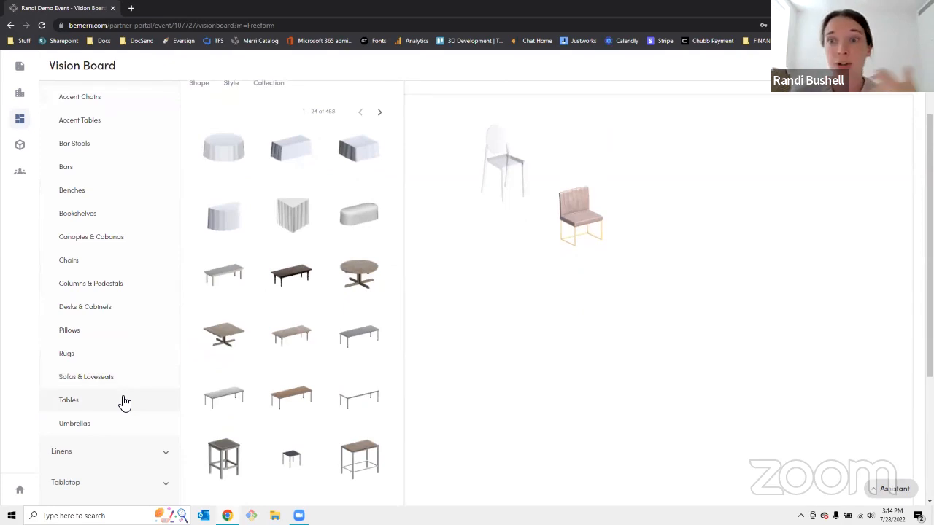
left_click_drag(236, 152, 502, 372)
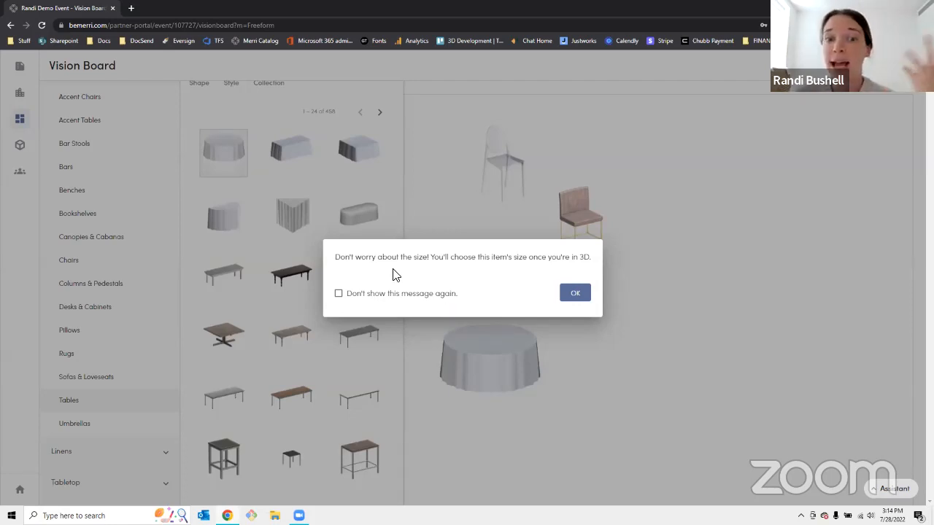
left_click(387, 295)
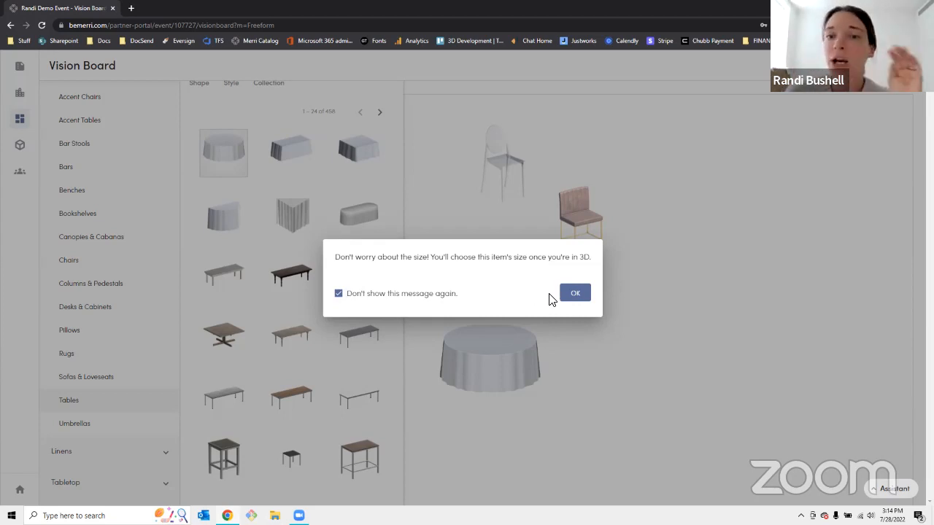
left_click(575, 294)
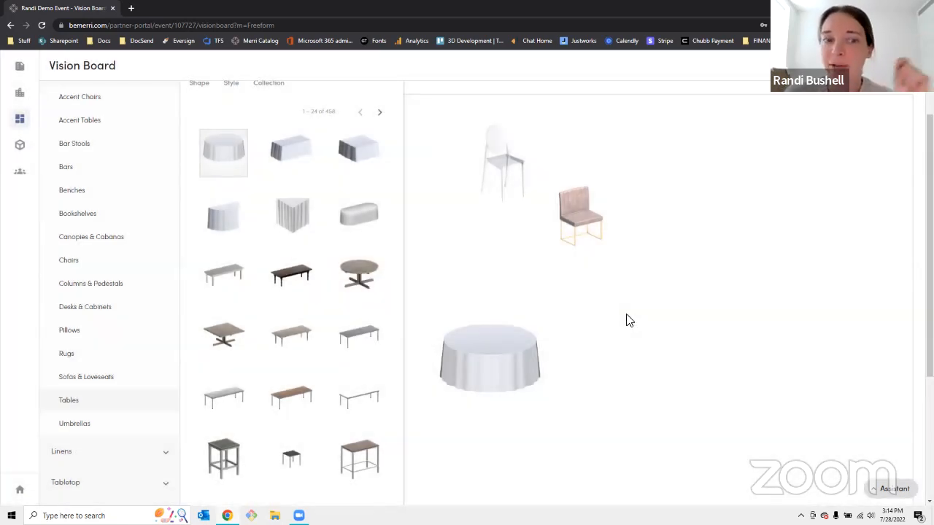
left_click_drag(301, 278, 661, 305)
Step: Filter the Linens category's Tablecloths by vendor Nuage Designs and place a gray checked tablecloth swatch beside the round table
scroll(121, 201, "up", 2)
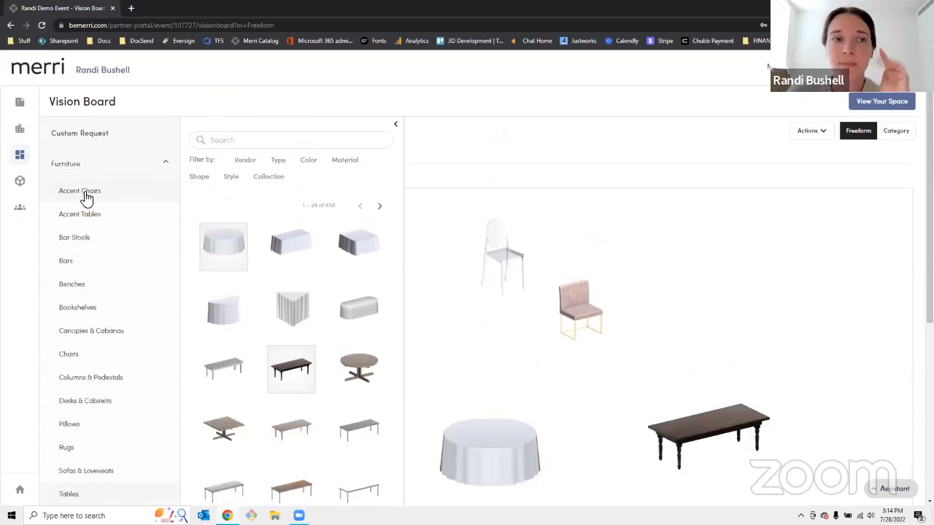
left_click(149, 173)
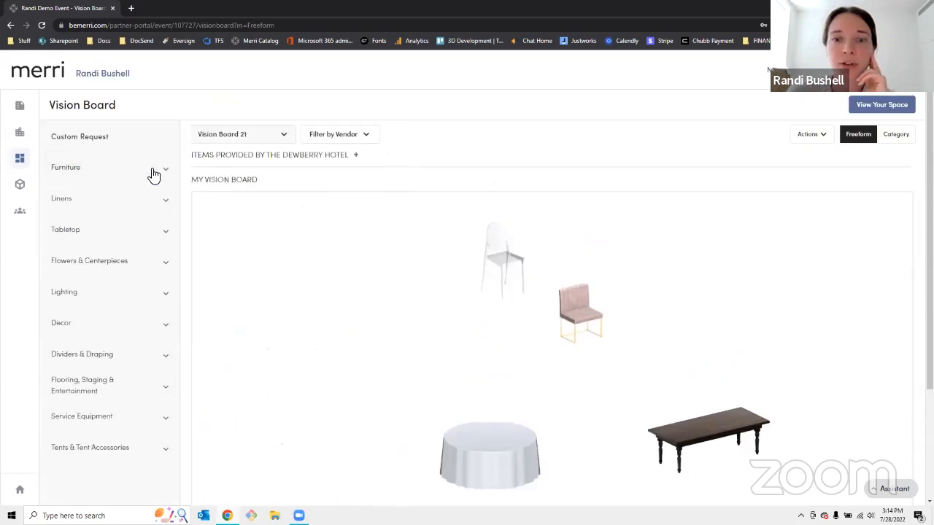
left_click(123, 208)
left_click(114, 292)
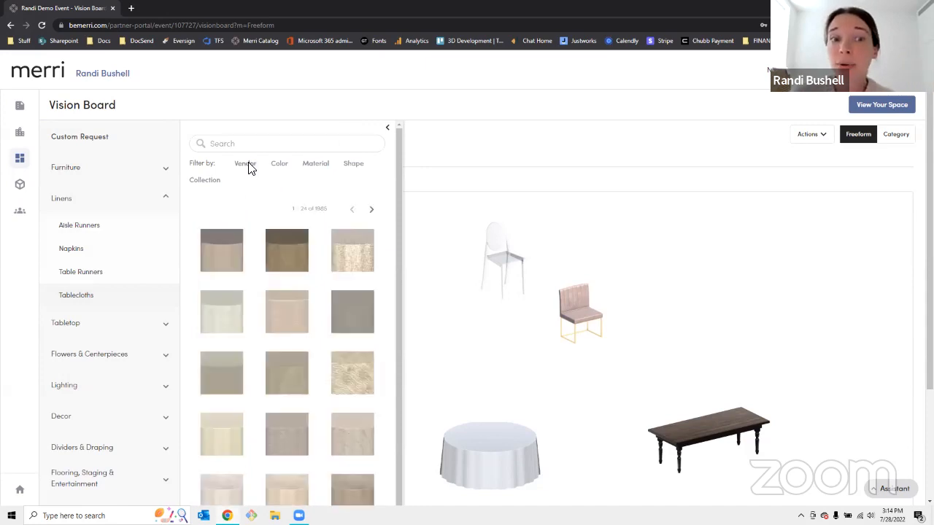
left_click(247, 164)
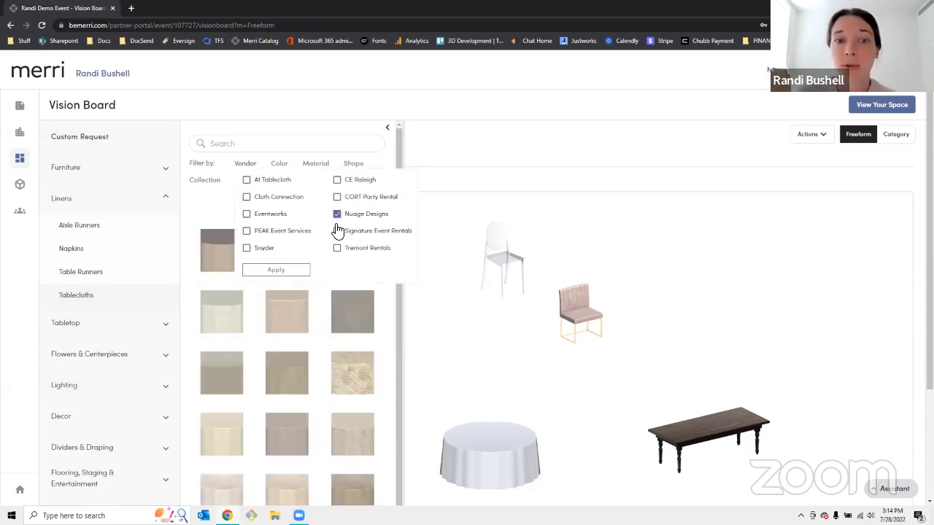
left_click(296, 272)
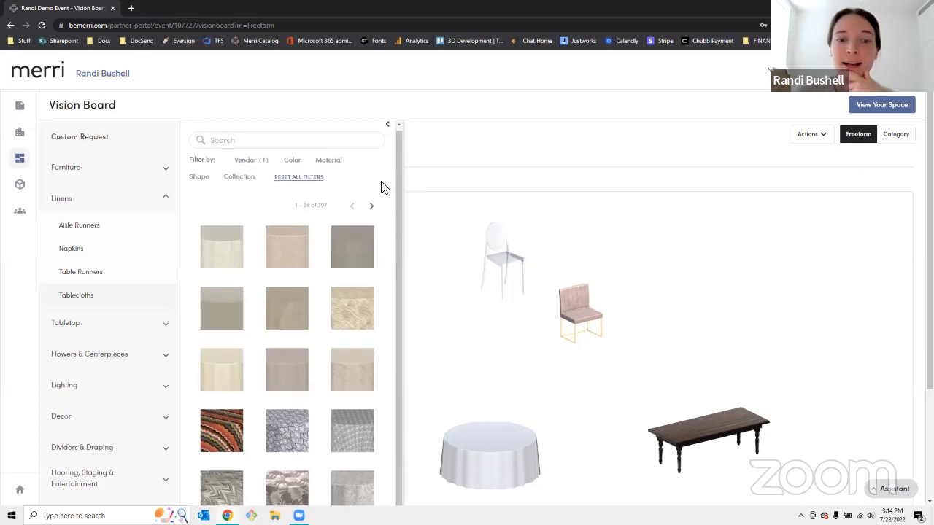
scroll(358, 343, "down", 1)
left_click_drag(353, 369, 527, 427)
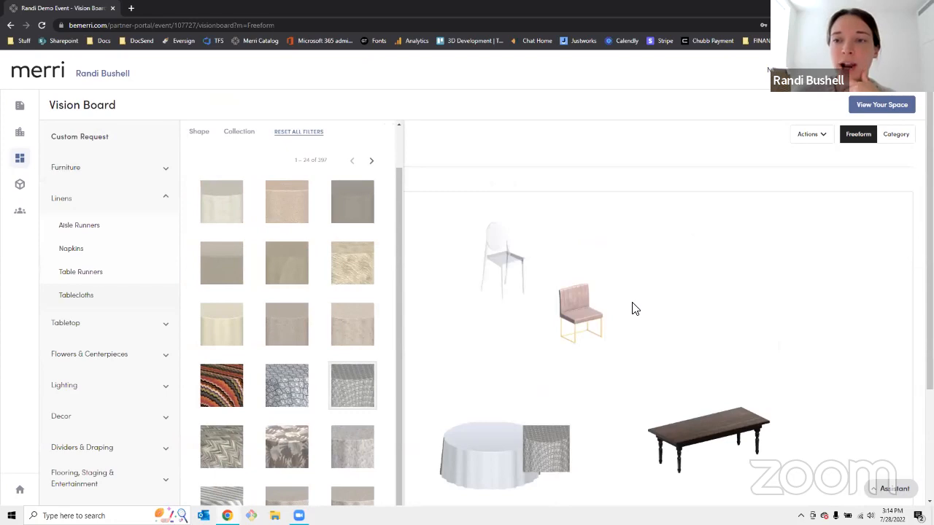
Step: Group the round table with the tablecloth swatch and ghost chair, and the pink chair with the dark wooden table below them
left_click_drag(481, 448, 657, 241)
left_click_drag(569, 438, 690, 253)
left_click_drag(513, 255, 566, 244)
left_click_drag(572, 300, 456, 350)
left_click_drag(716, 444, 524, 379)
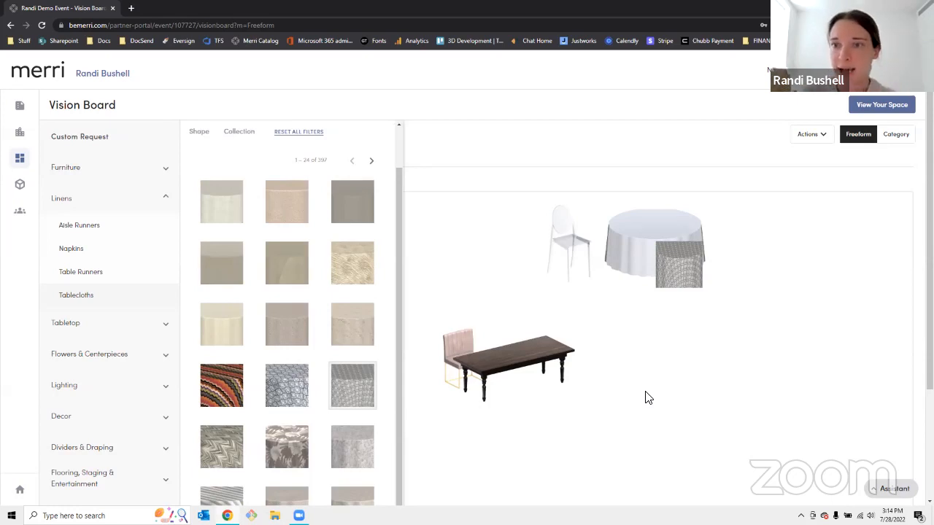
Step: Close the tablecloth catalog, check Vision Board 20, and switch to Vision Board 19 to look over its items
scroll(389, 232, "up", 1)
scroll(389, 232, "up", 1)
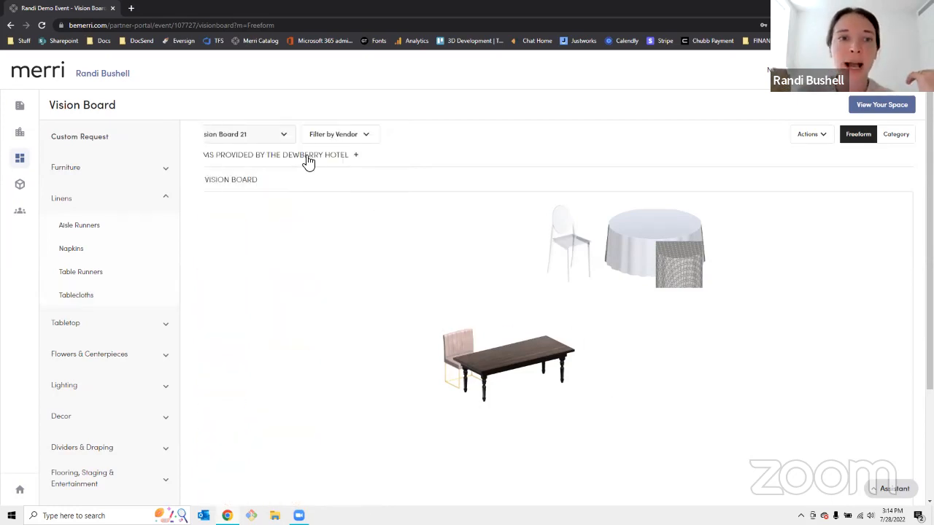
left_click(284, 135)
left_click(248, 112)
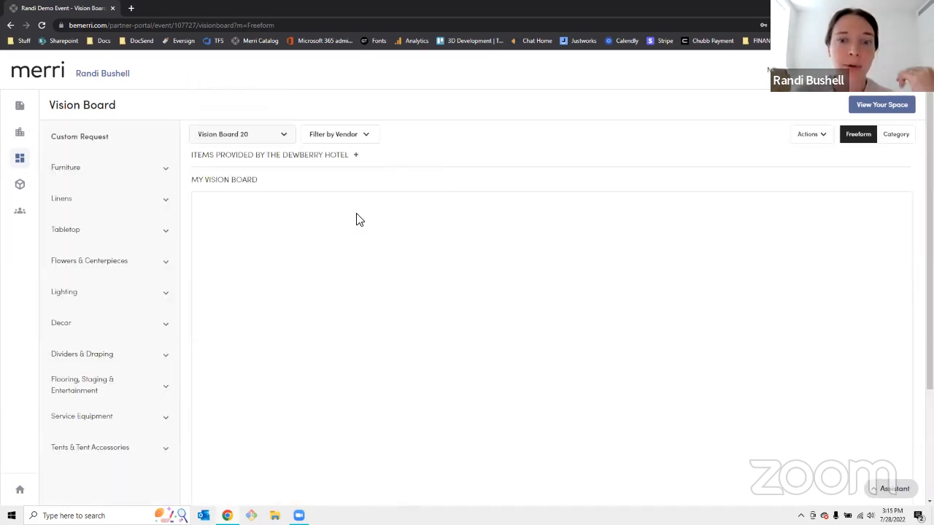
left_click(284, 135)
left_click(260, 139)
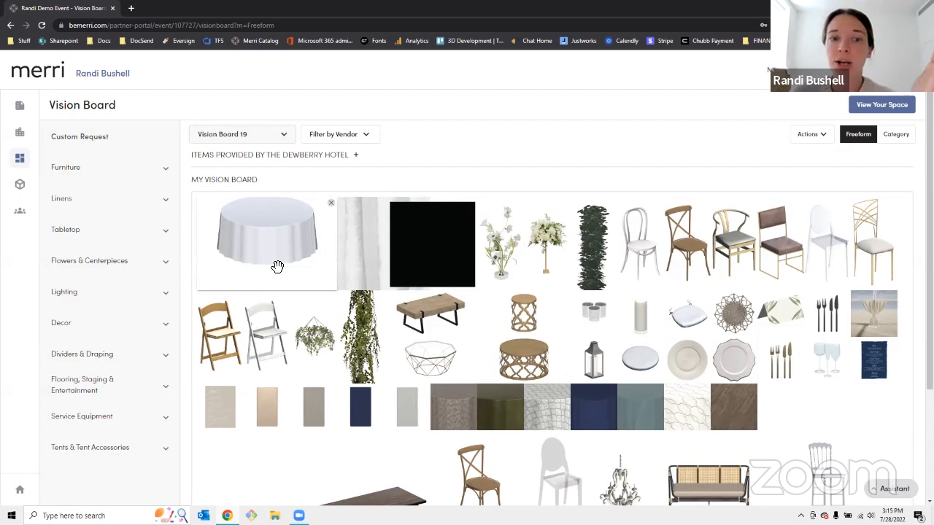
scroll(545, 380, "down", 1)
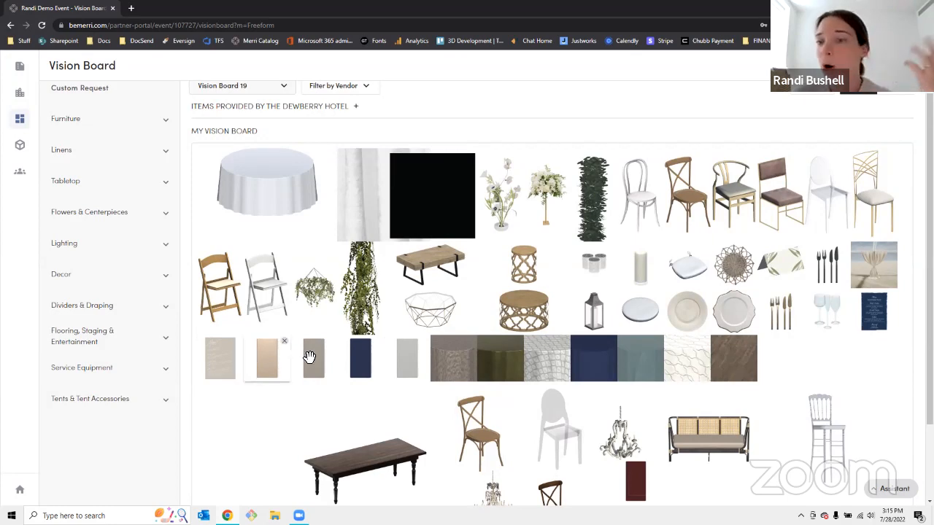
scroll(311, 356, "down", 2)
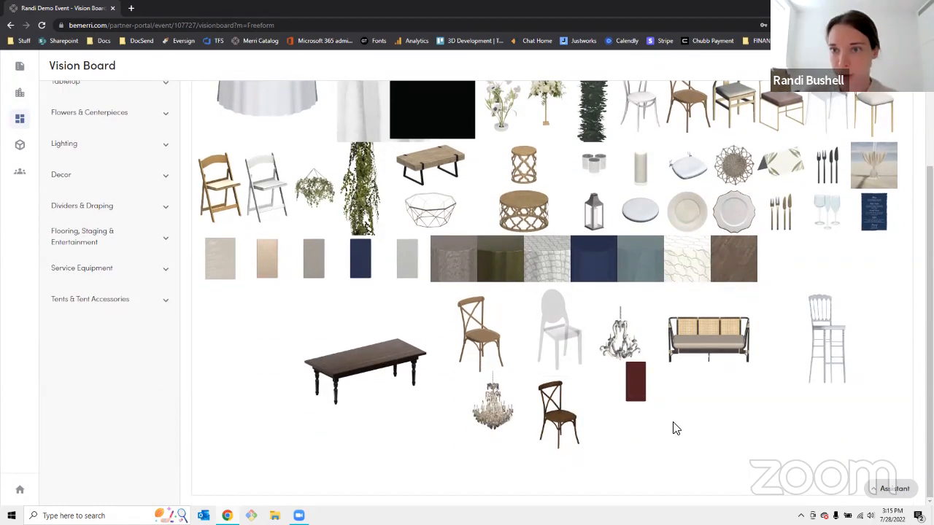
scroll(675, 423, "up", 3)
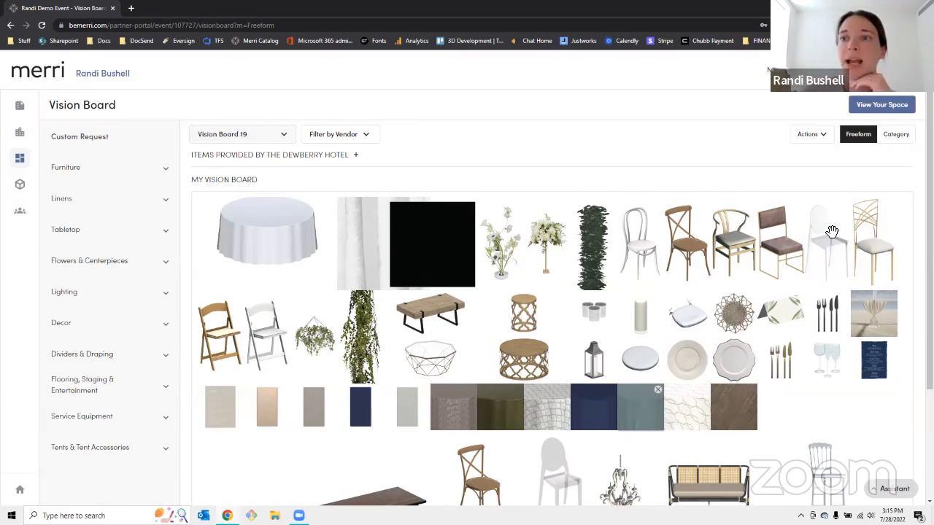
Step: Dismiss the room selection without choosing a room, and clone Vision Board 19
left_click(882, 106)
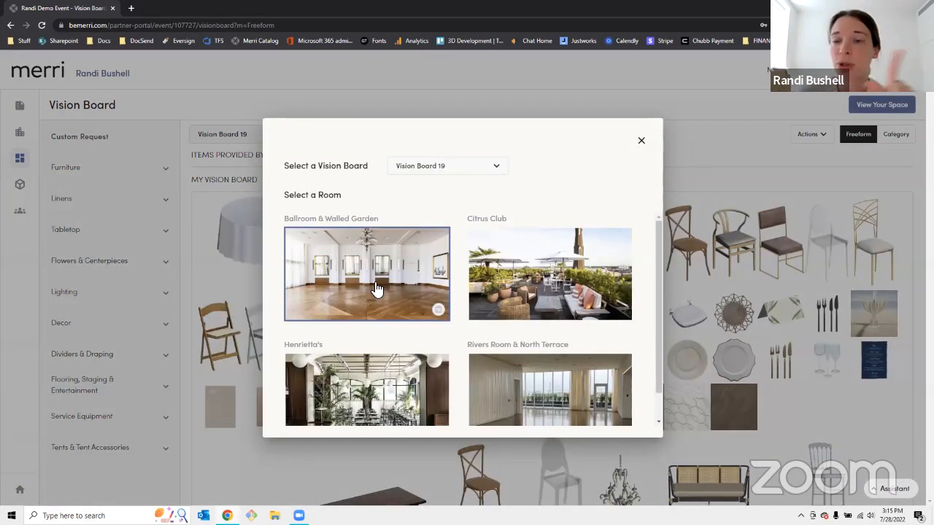
left_click(642, 141)
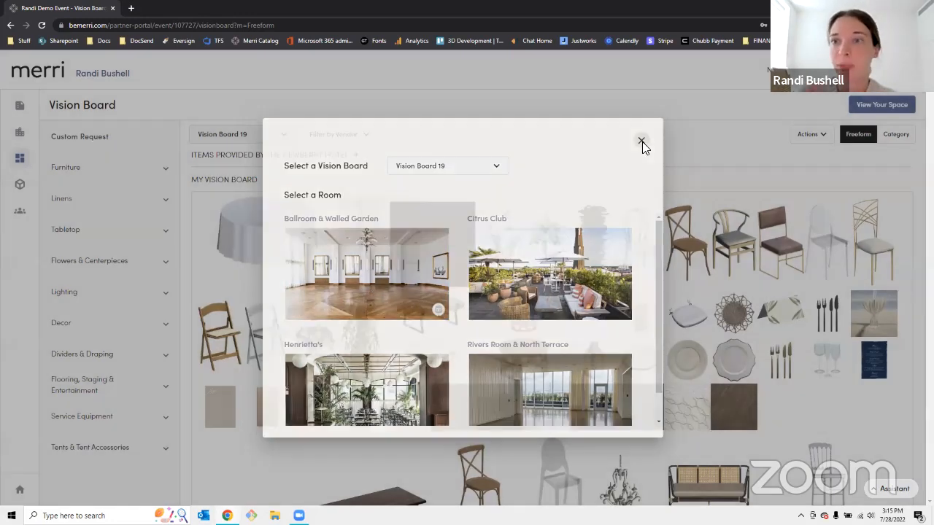
left_click(811, 134)
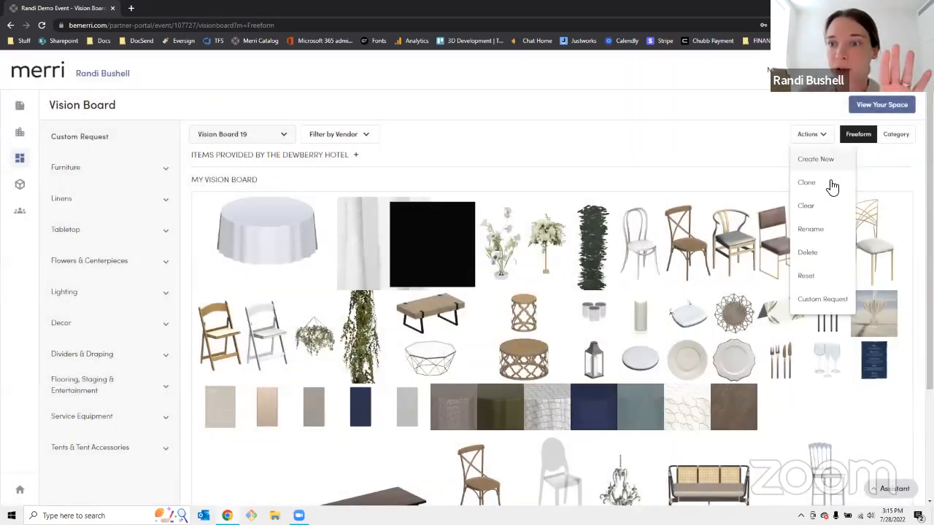
left_click(830, 187)
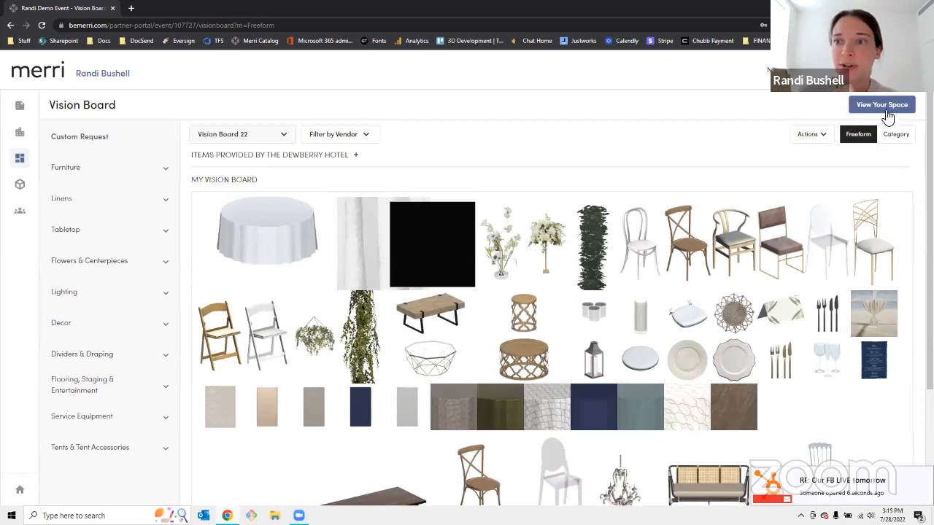
Step: View the Ballroom & Walled Garden room with the cloned vision board, starting in 3D Design mode
left_click(883, 105)
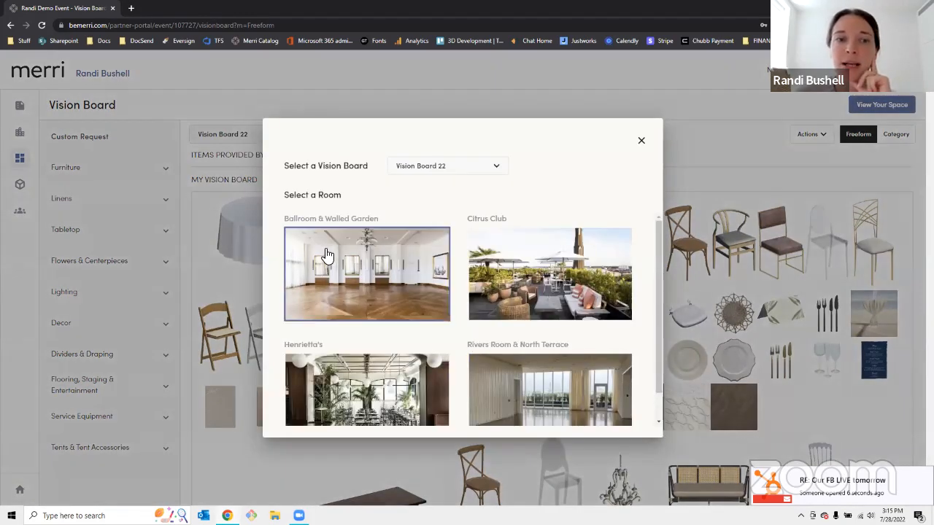
left_click(332, 269)
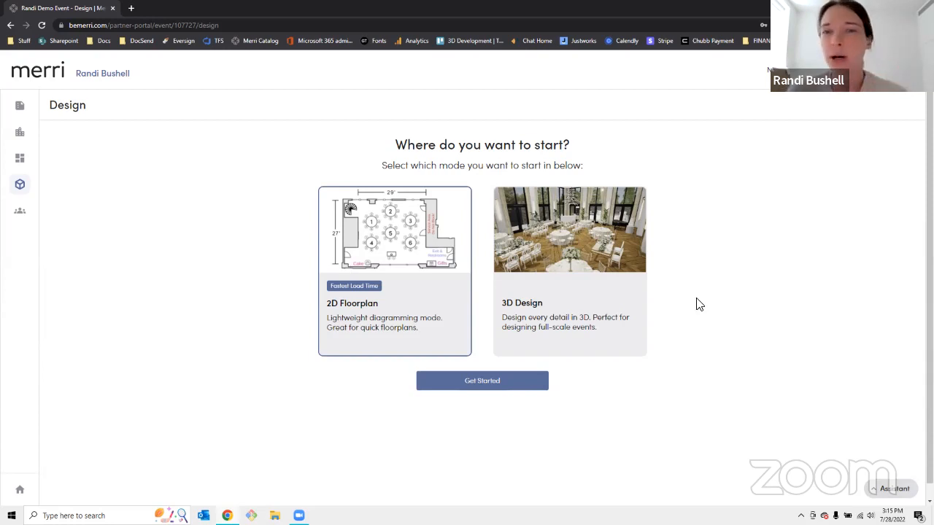
left_click(497, 302)
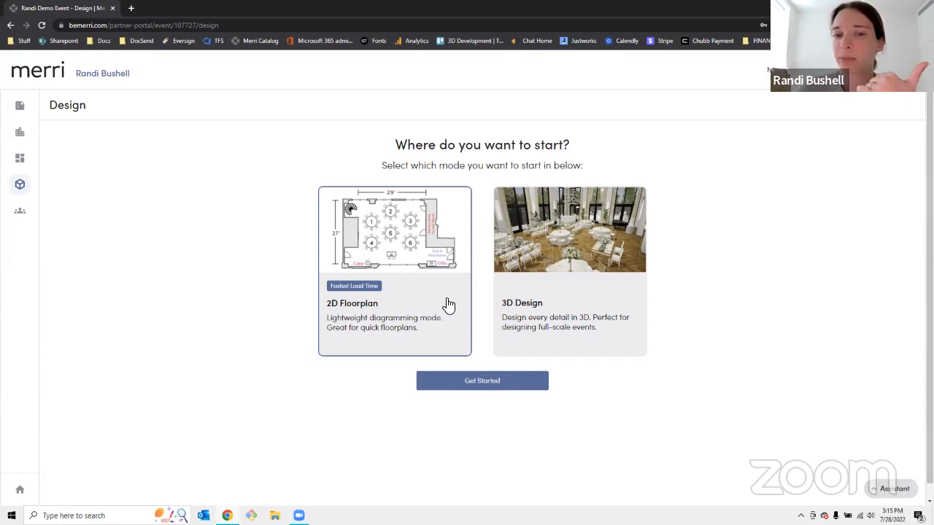
left_click(516, 380)
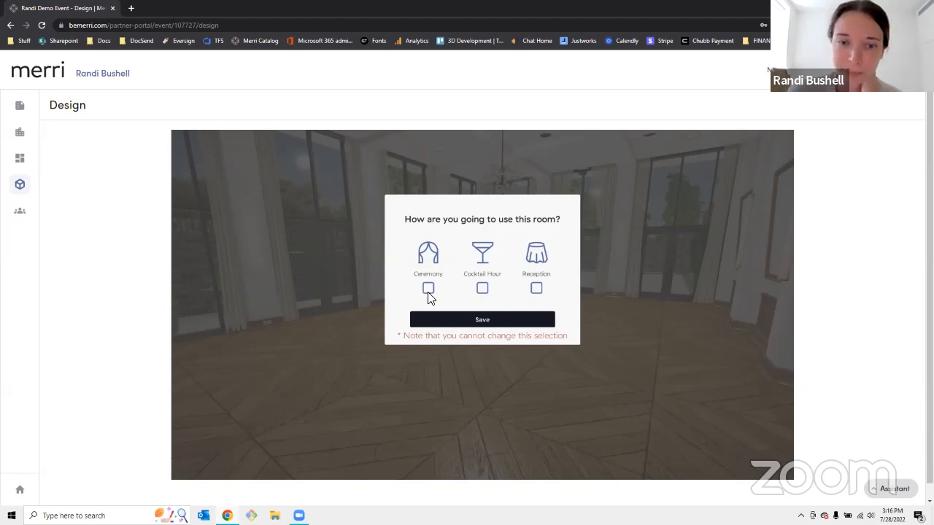
Step: Save Reception as the room's use and look around the empty ballroom in 3D
left_click(533, 290)
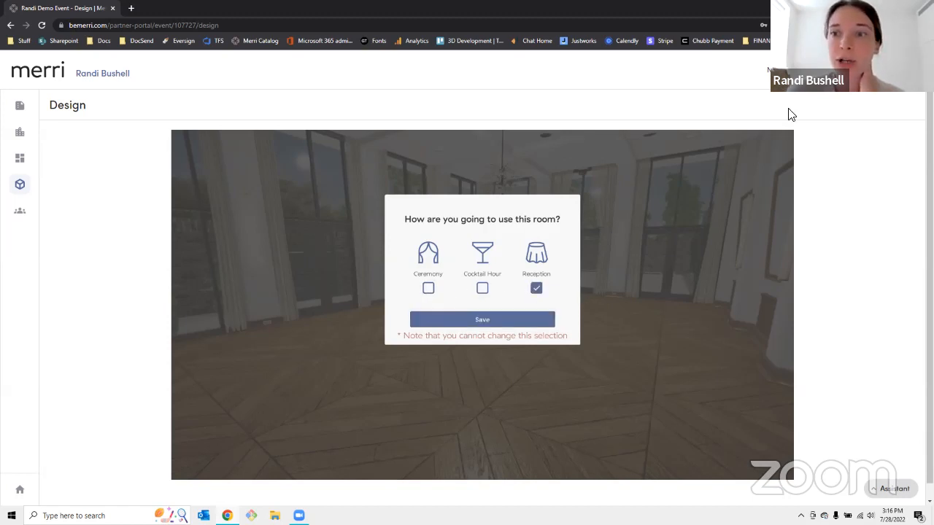
left_click(551, 315)
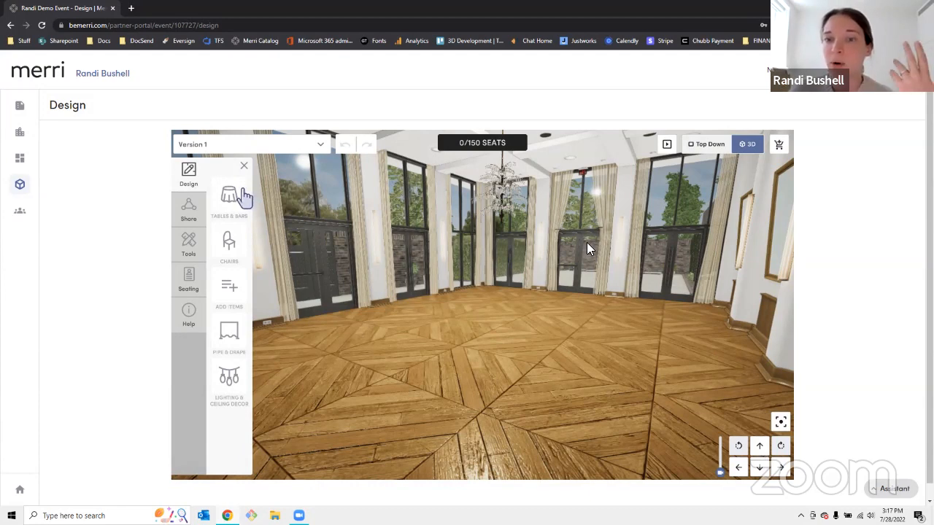
left_click_drag(587, 242, 468, 249)
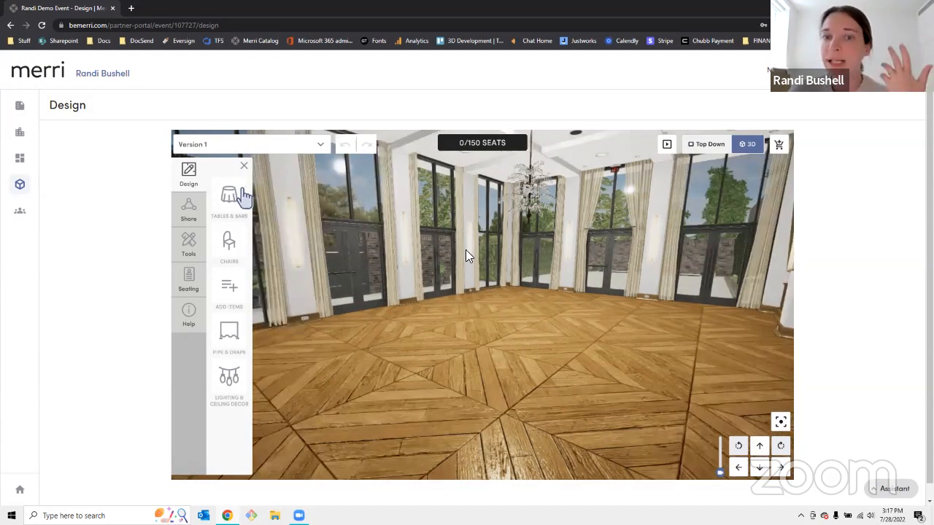
Step: View the room from the top down and switch the 2D floorplan on and back off to compare the layouts
left_click(703, 144)
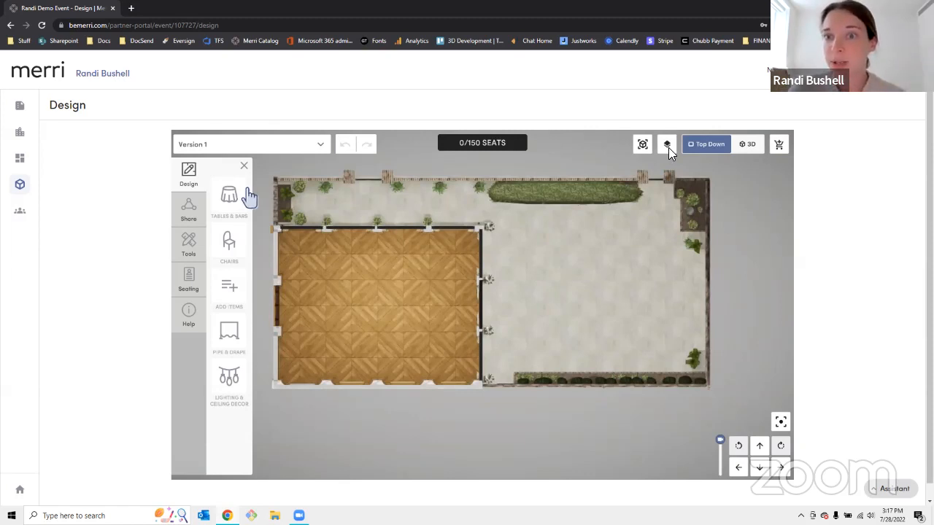
left_click(668, 148)
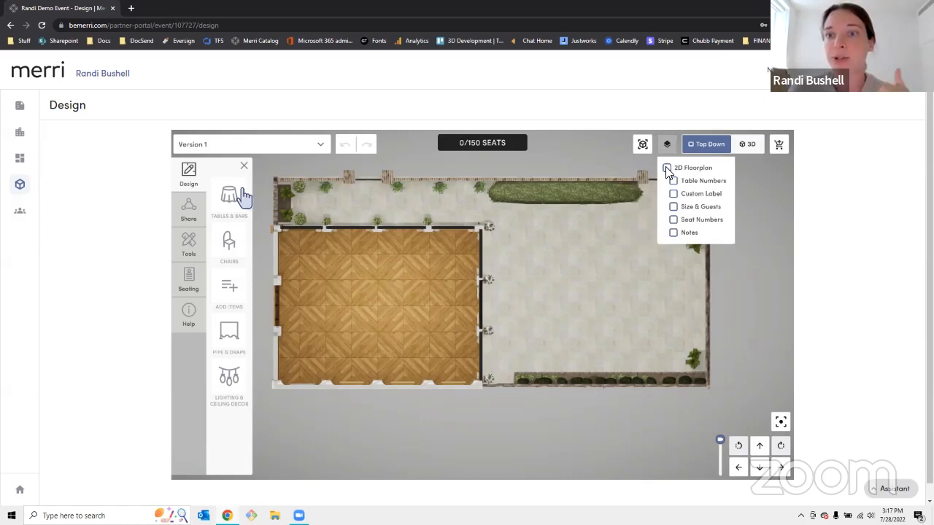
left_click(668, 169)
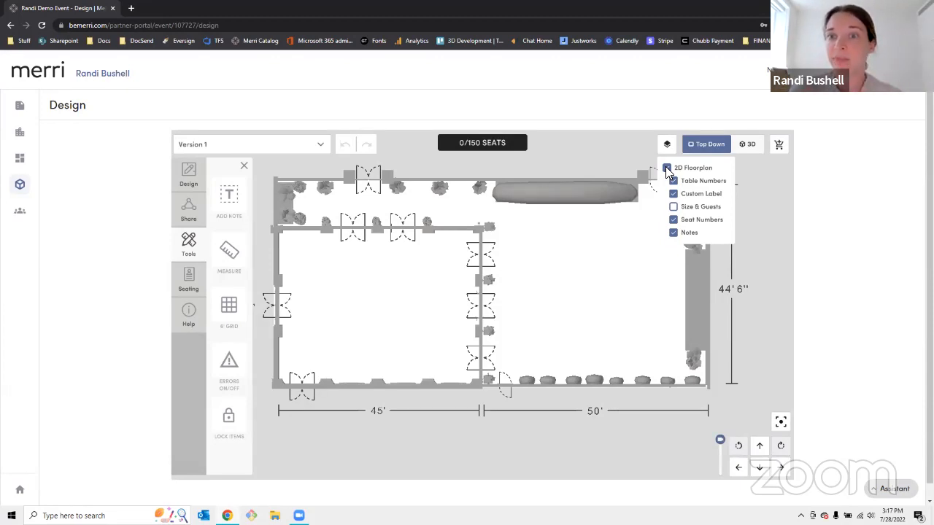
left_click(667, 168)
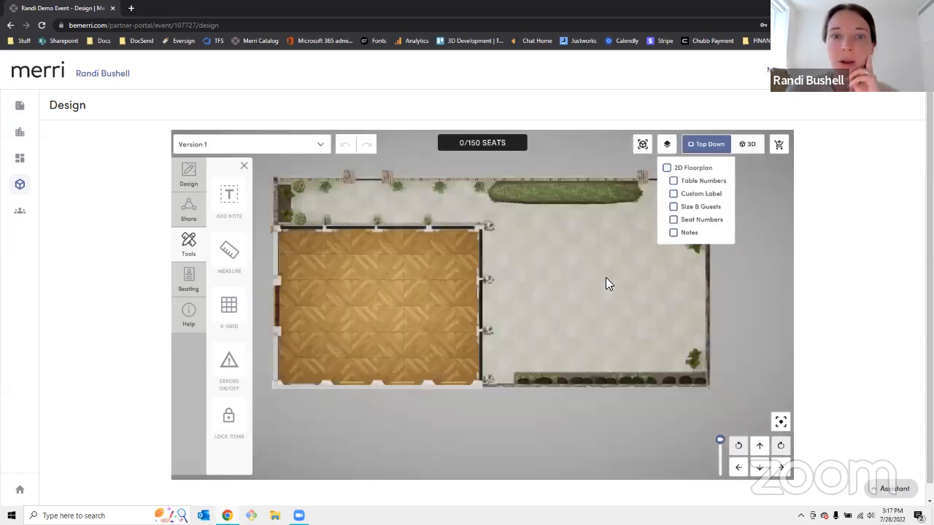
Step: Create a guest table design using a round 60" table with 8 guests
left_click(188, 179)
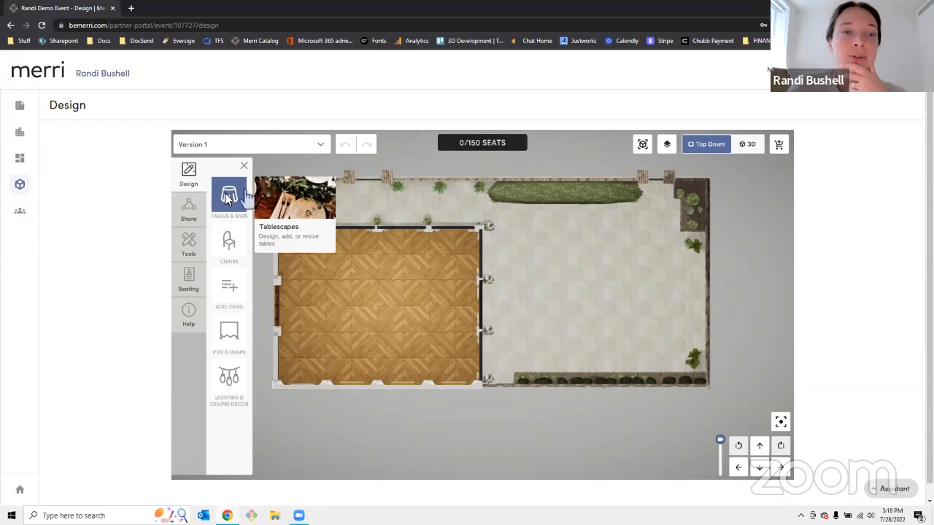
left_click(222, 197)
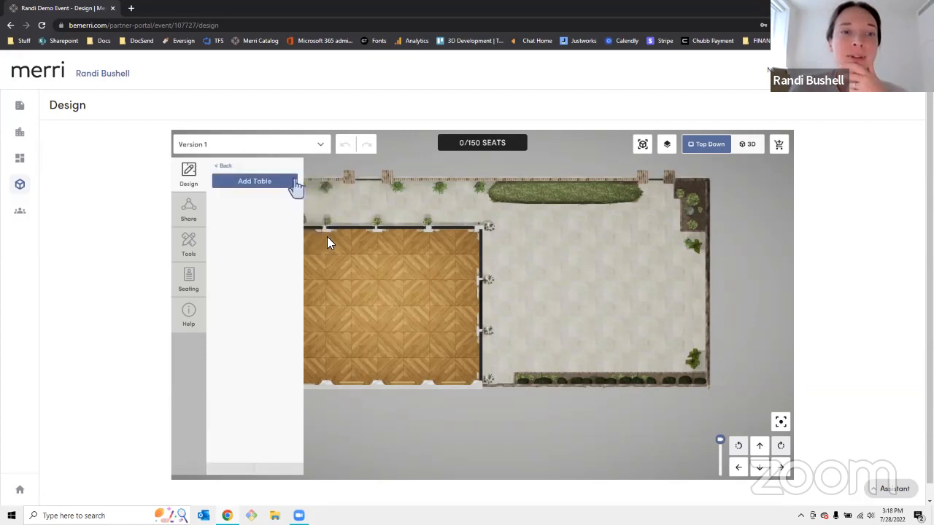
left_click(265, 183)
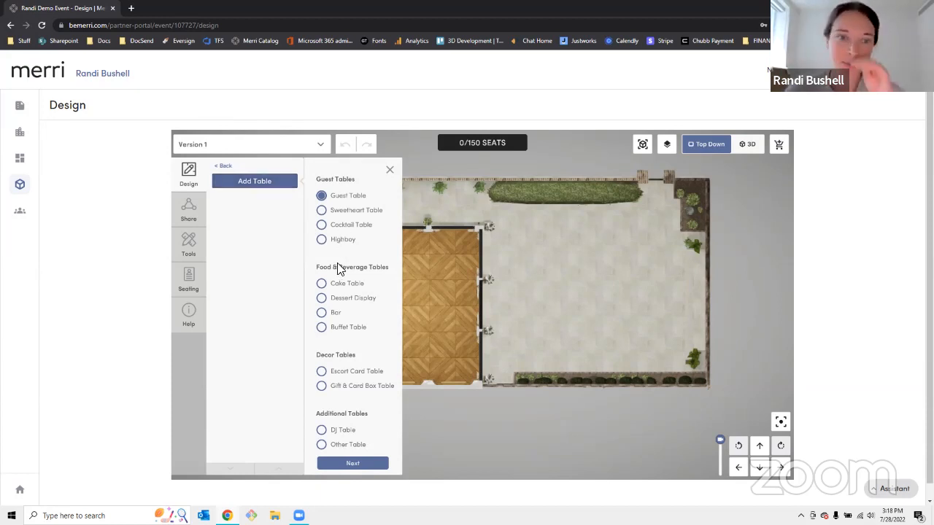
left_click(352, 464)
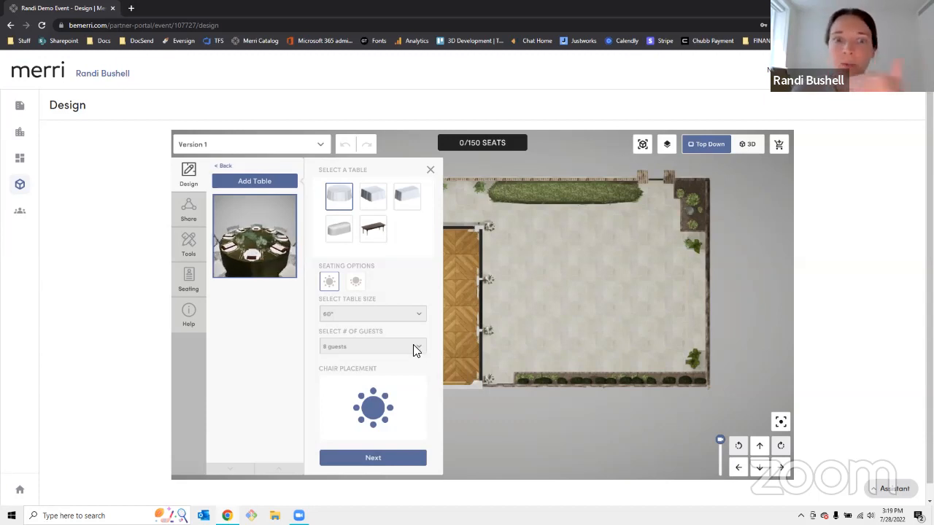
left_click(372, 458)
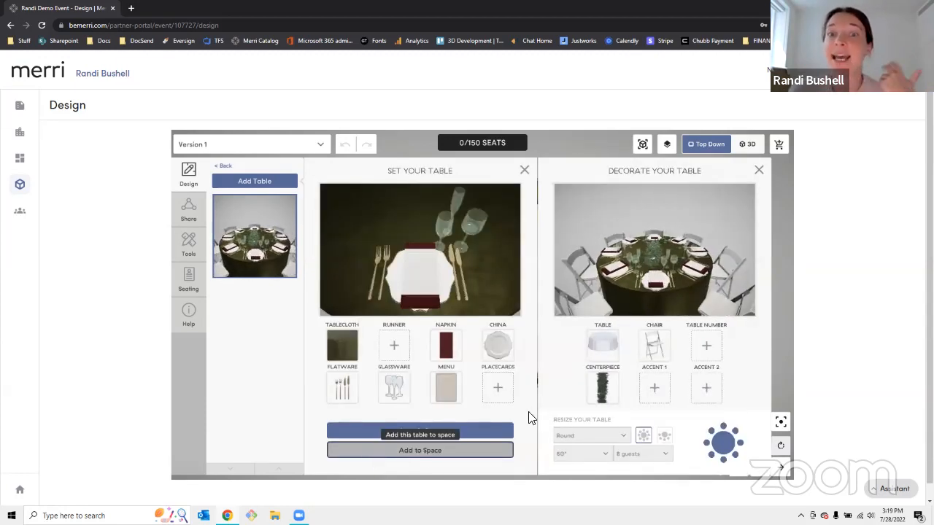
Step: Give the table the white-and-grey lattice tablecloth and the Steel Velluto Napkin in the knotted silhouette
left_click(340, 342)
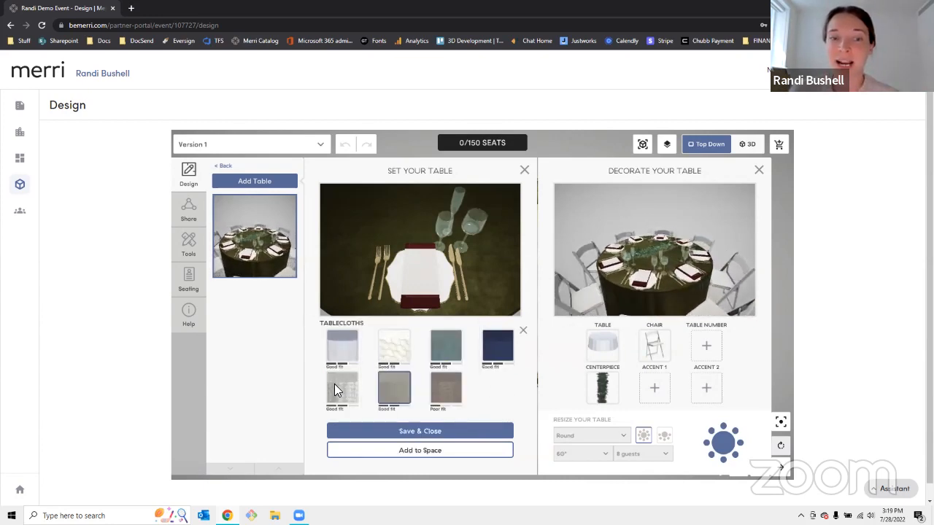
left_click(354, 387)
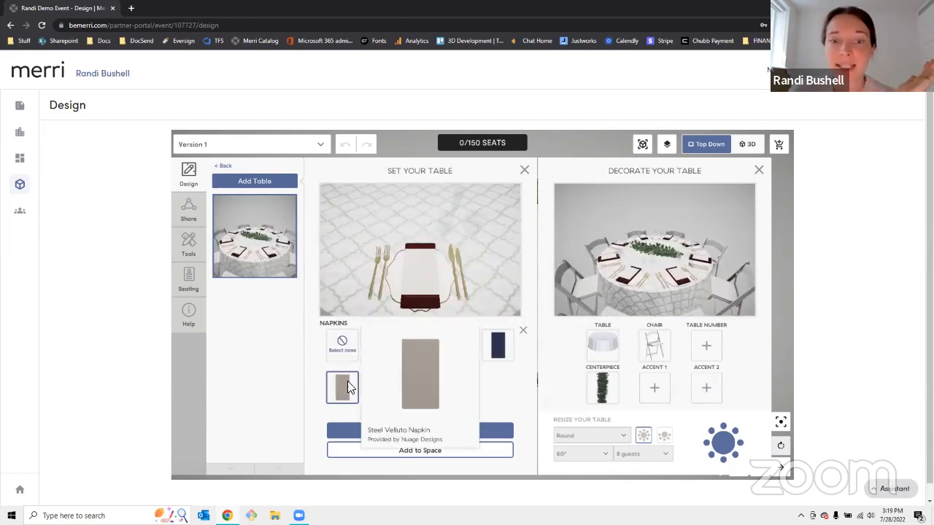
left_click(343, 387)
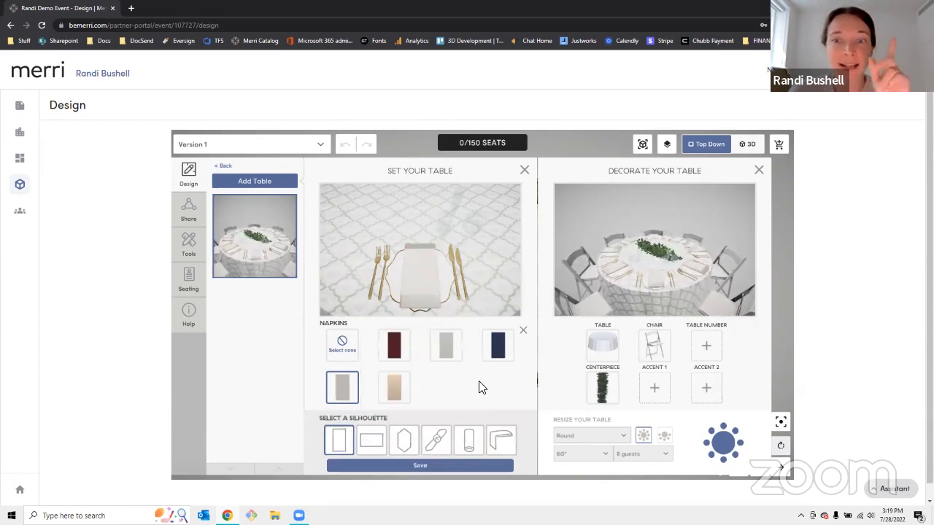
left_click(435, 440)
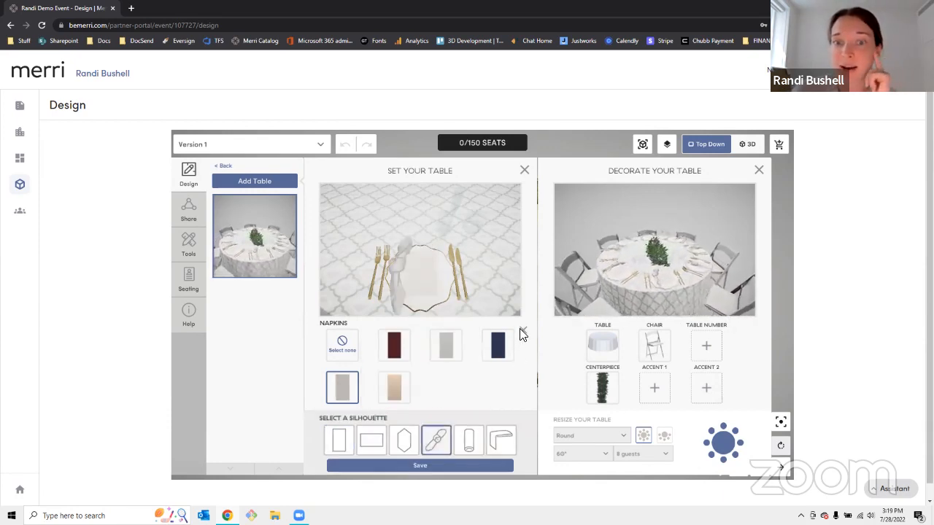
Step: Try the gold-framed chairs with cream seats around the table
left_click(654, 348)
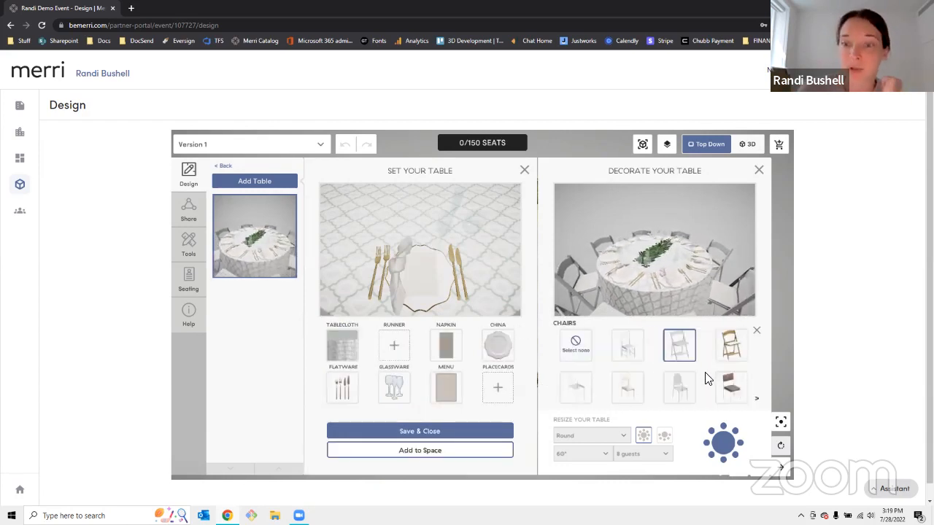
left_click(628, 385)
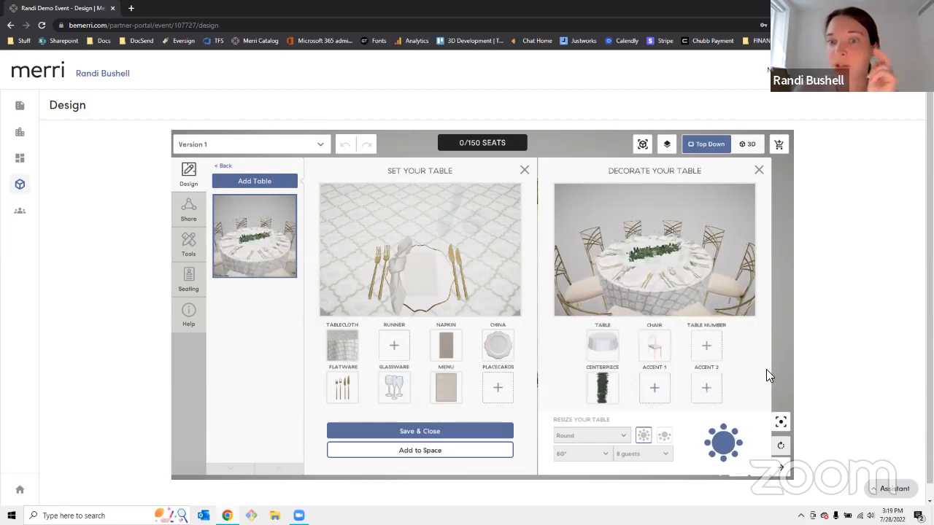
Step: Decorate the table with the white floral centerpiece and the dark votives as Accent 1
left_click(602, 387)
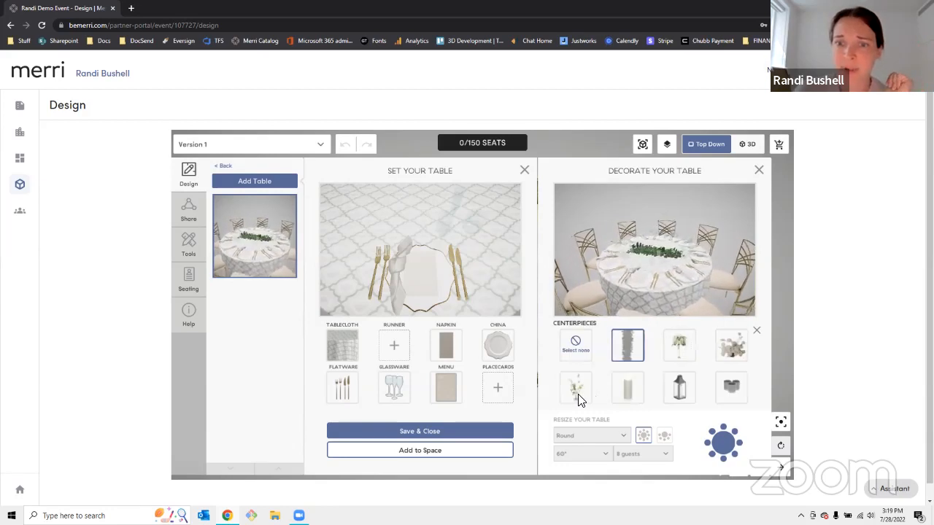
left_click(574, 387)
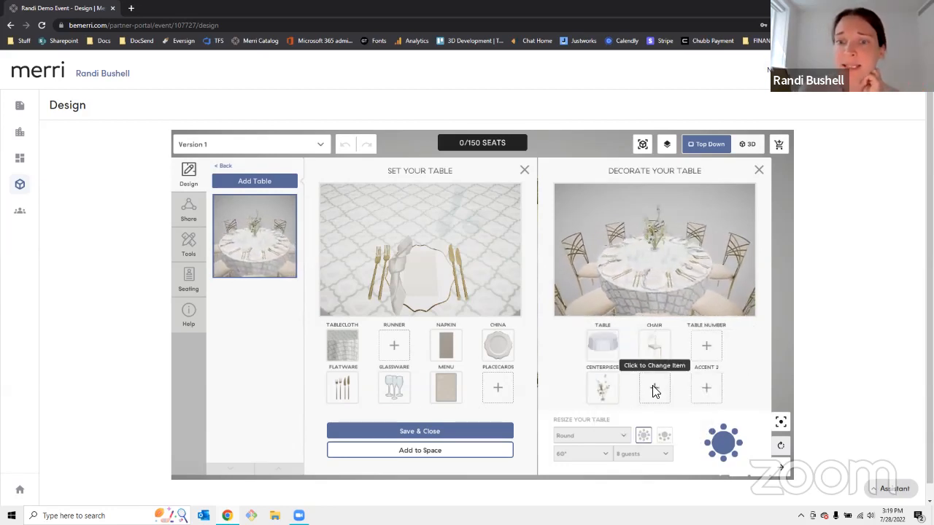
left_click(655, 398)
left_click(731, 387)
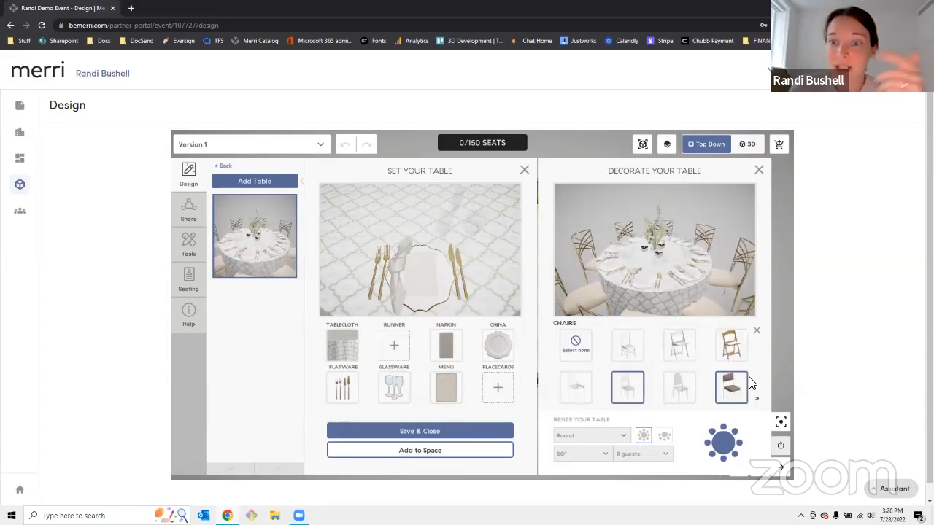
Step: Try the grey oval-back chairs, replace them with the Rose Tribeca Chair, and save the table design
left_click(679, 389)
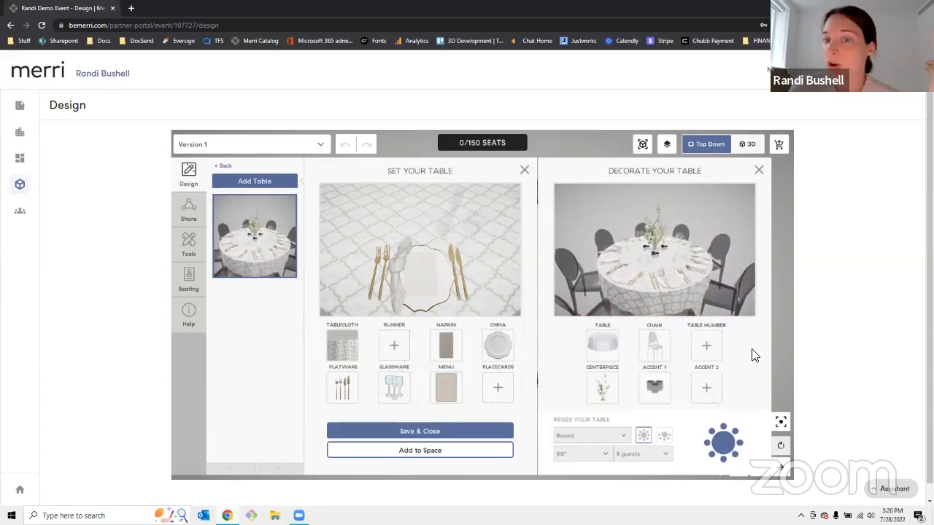
left_click(653, 348)
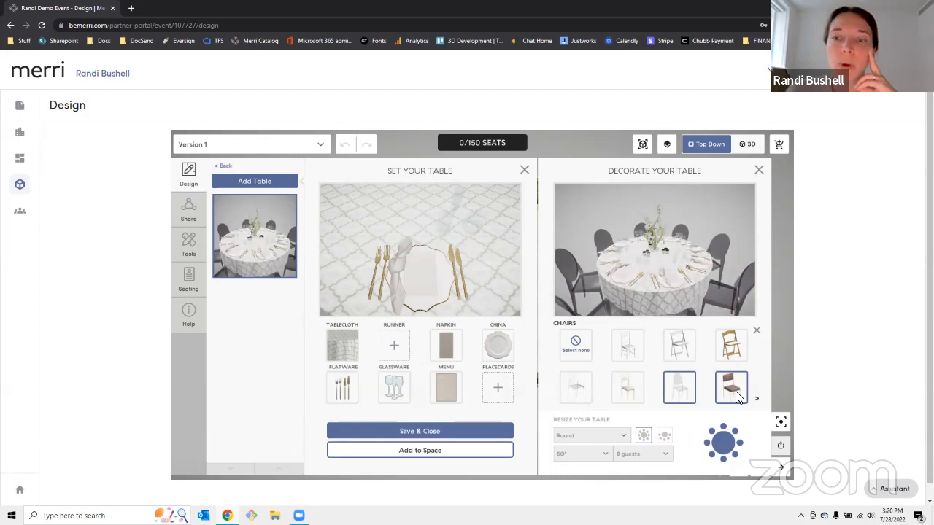
mouse_move(739, 395)
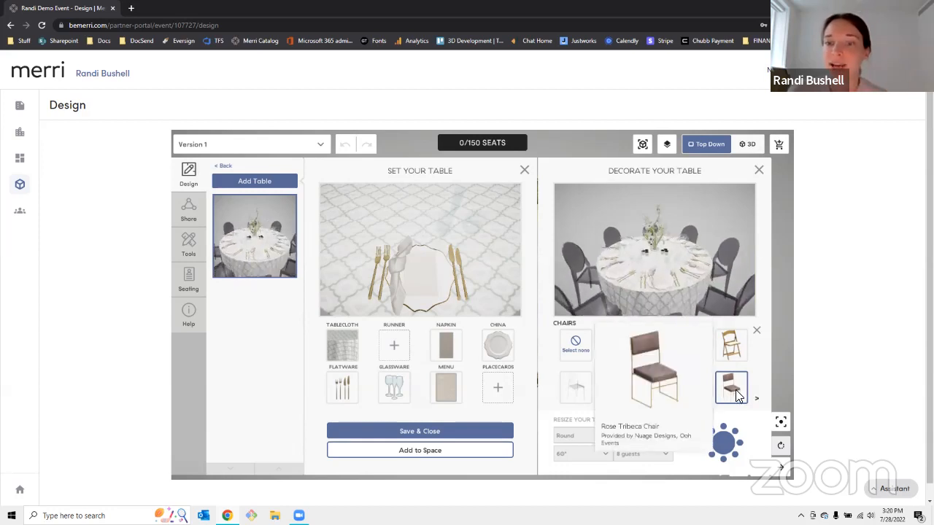
left_click(738, 395)
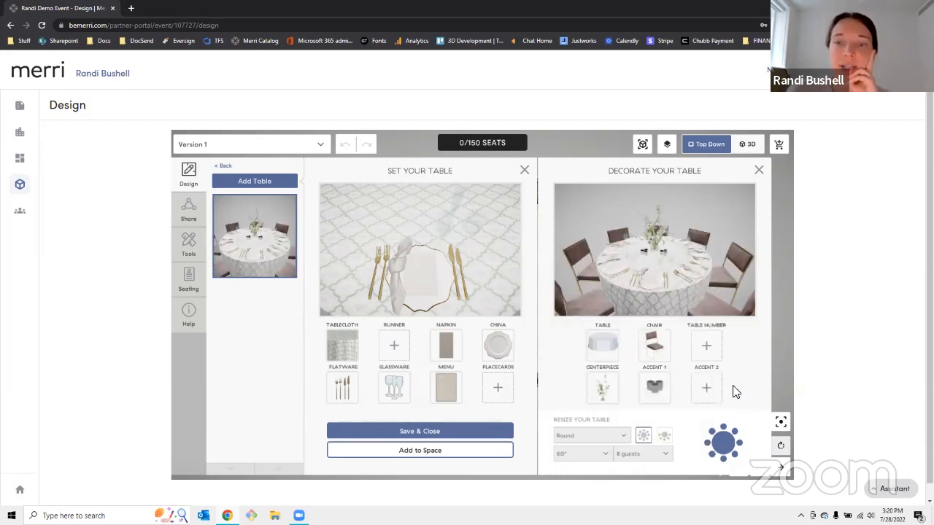
left_click(403, 430)
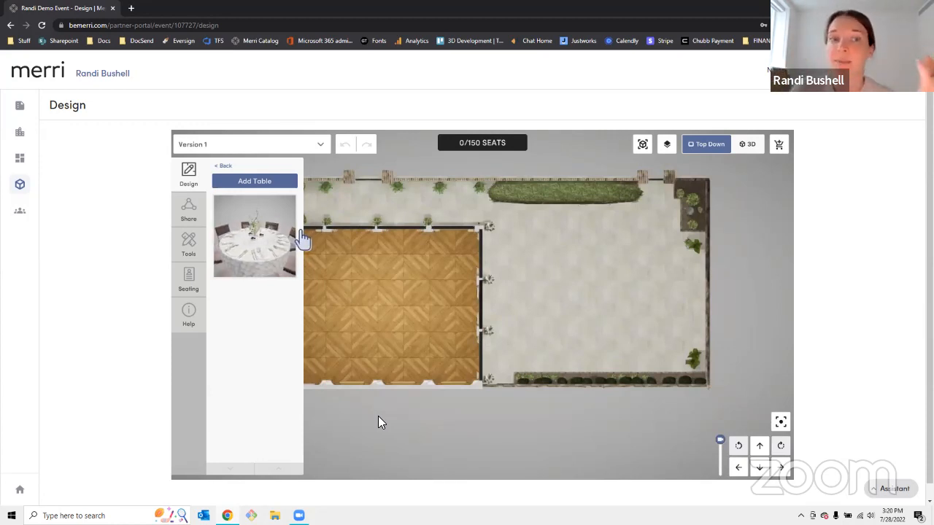
Step: Place two of the designed round tables in the ballroom, one below the other along the garden-side wall
left_click_drag(258, 241, 373, 277)
left_click_drag(429, 266, 461, 257)
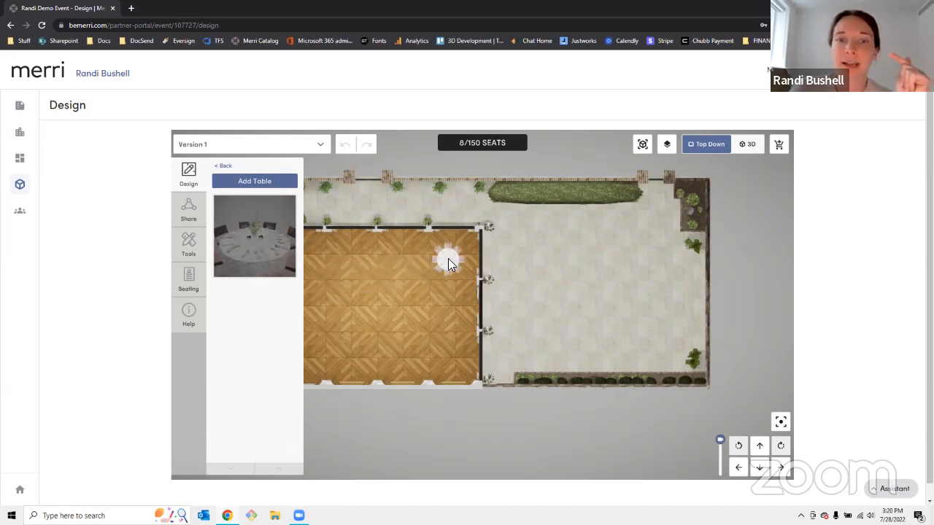
left_click_drag(265, 244, 447, 313)
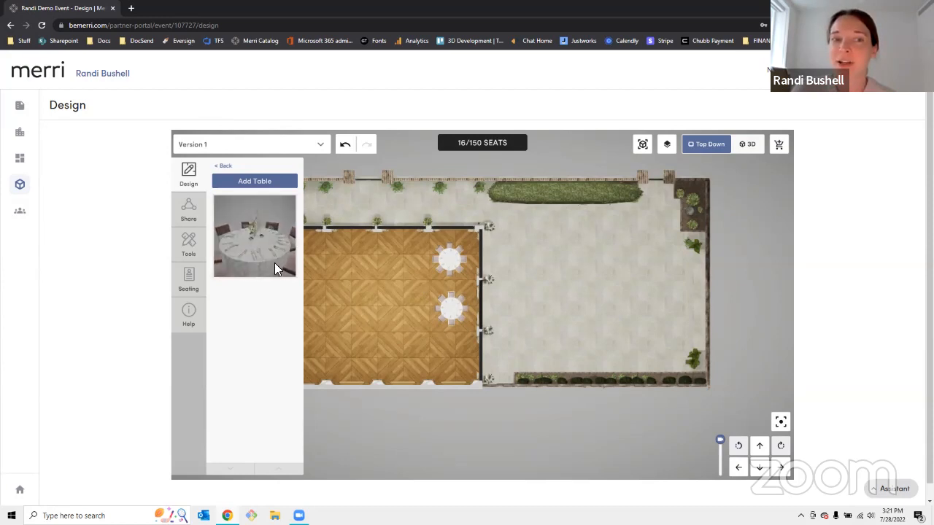
Step: Duplicate the lower table and place the copy below it to continue the row along the garden-side wall
left_click(452, 309)
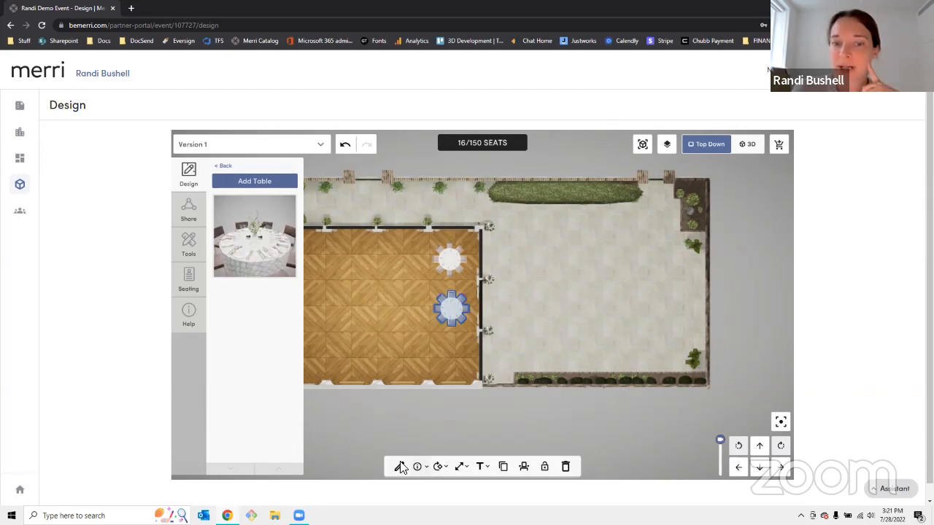
left_click(501, 468)
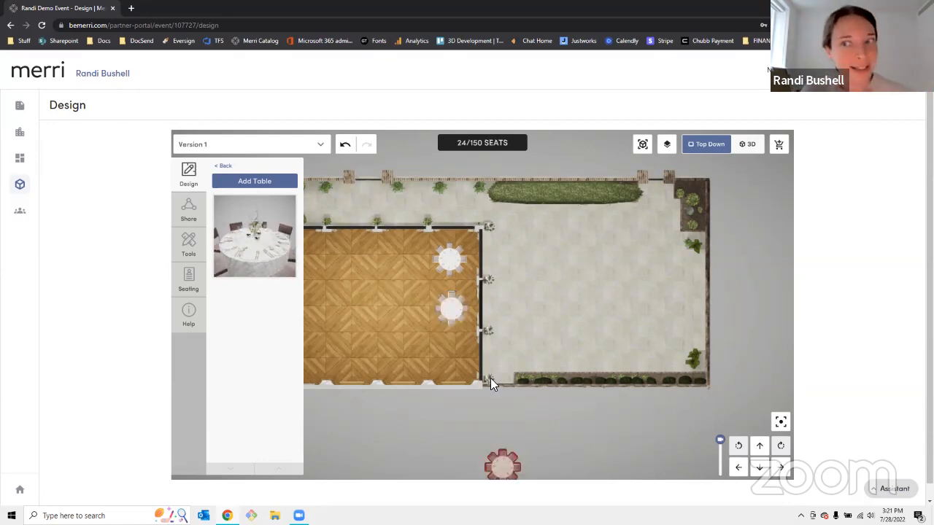
left_click(505, 461)
left_click(522, 421)
left_click_drag(509, 465, 454, 358)
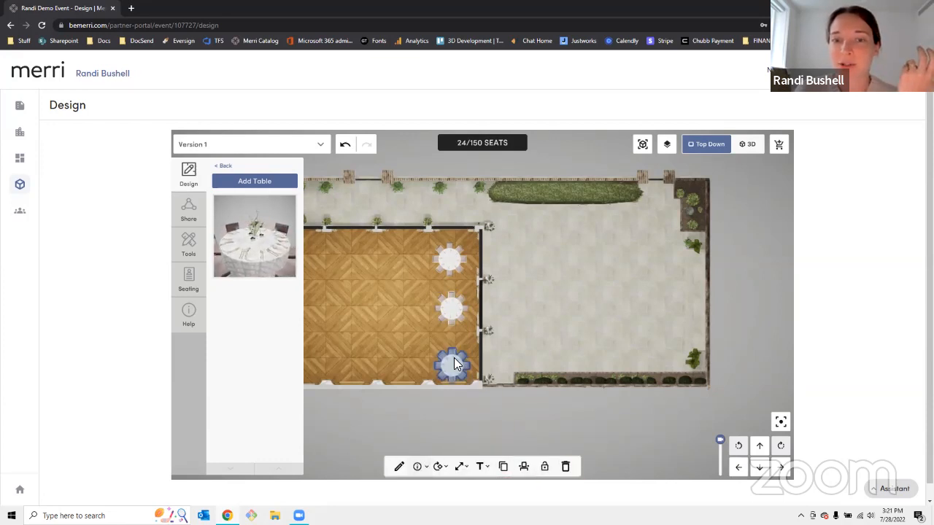
left_click(570, 293)
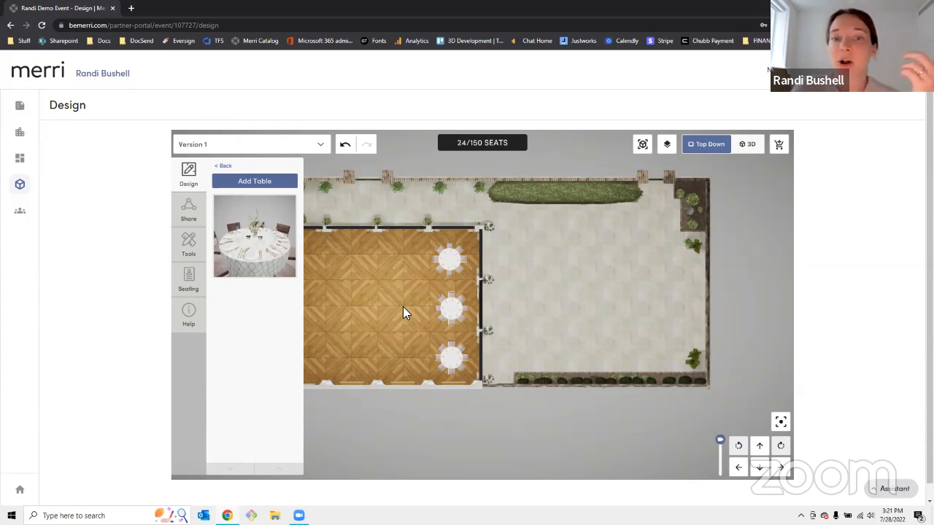
left_click(456, 311)
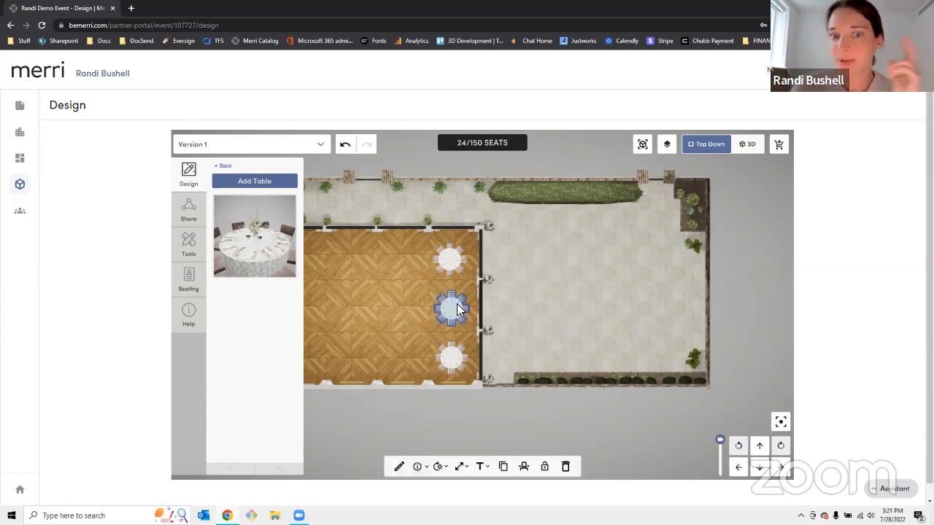
left_click(392, 305)
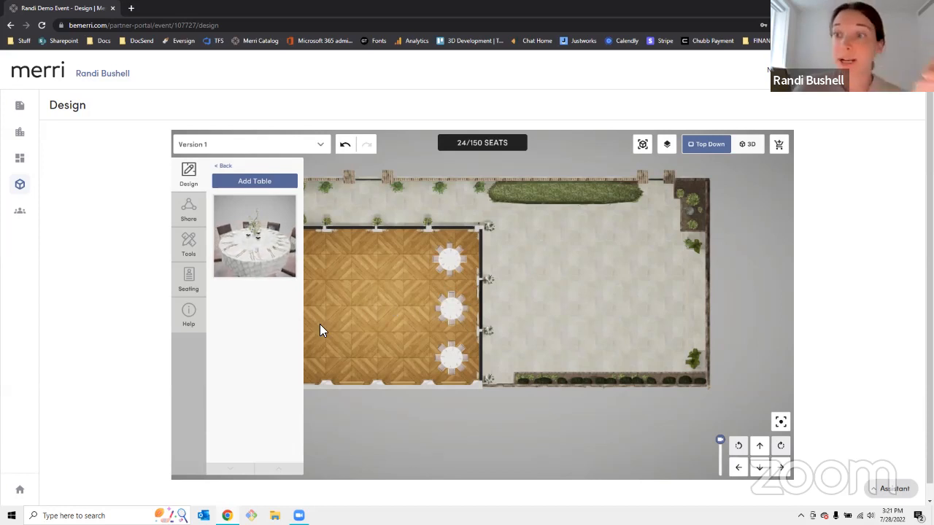
Step: Duplicate the round guest table design and change the copy's tablecloth to the solid teal linen
left_click(257, 234)
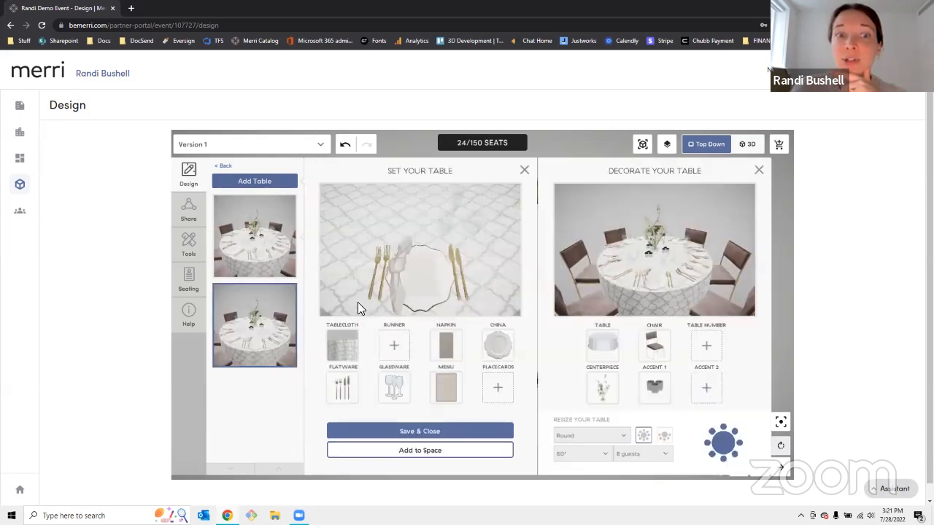
left_click(330, 239)
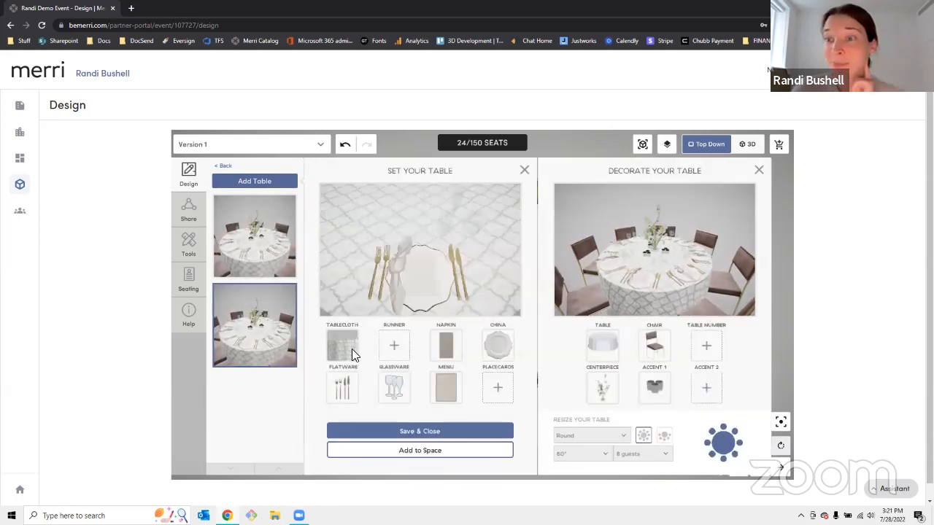
left_click(348, 347)
left_click(454, 346)
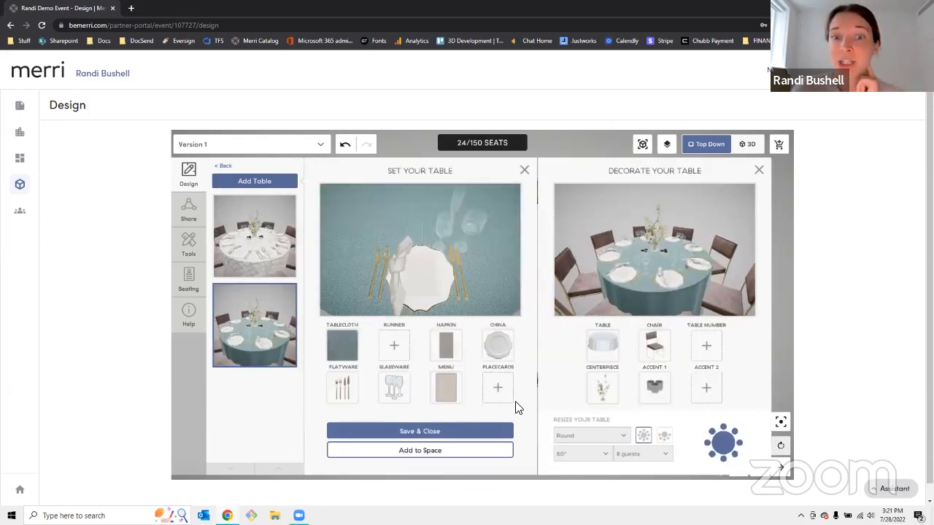
Step: Give the teal table design silver Chiavari-style chairs and the tall white floral centerpiece, and save it
left_click(656, 349)
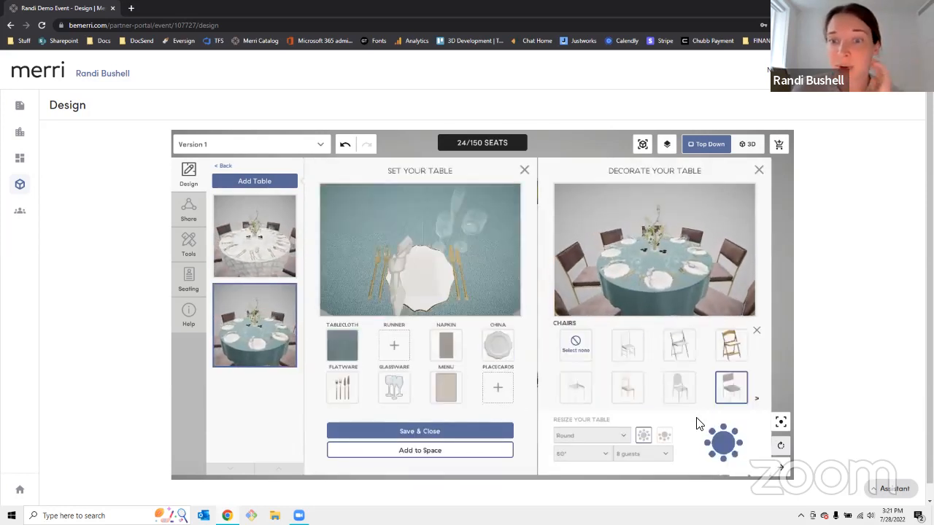
left_click(627, 344)
left_click(756, 334)
left_click(598, 388)
left_click(681, 346)
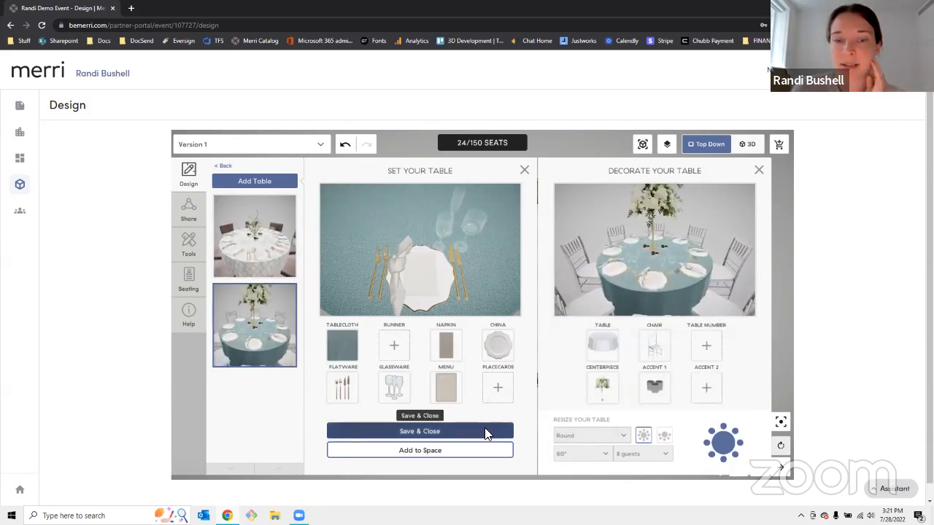
left_click(485, 431)
Step: Replace the middle round table along the garden-side wall with the teal table design
left_click(458, 311)
key("Delete")
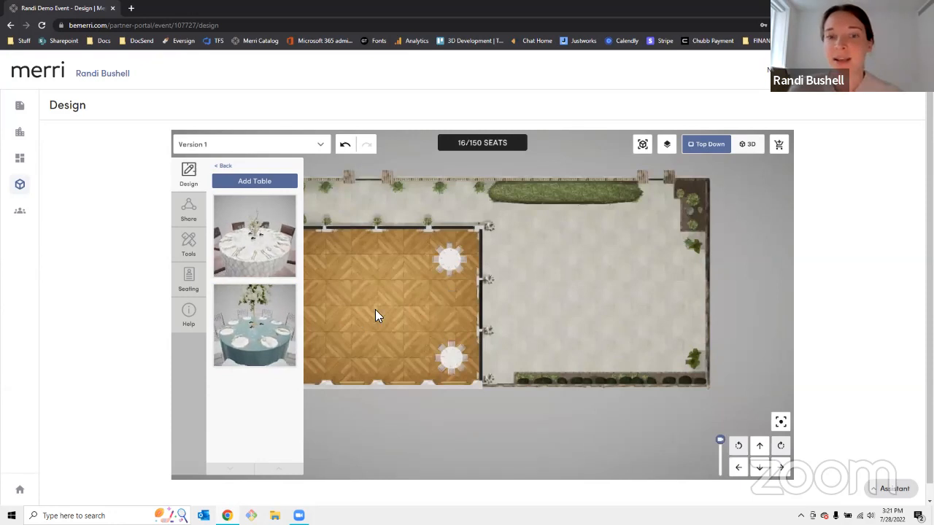
left_click_drag(250, 318, 441, 311)
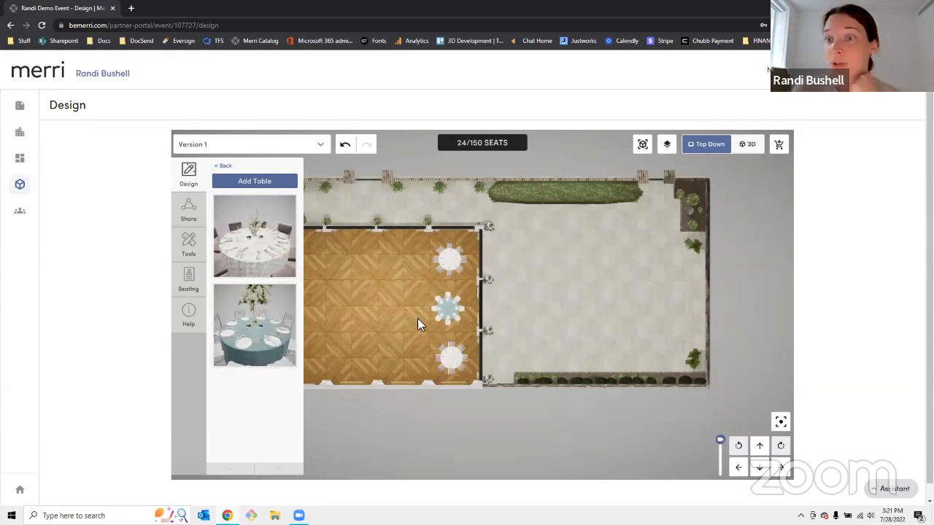
Step: Create another guest table design using the dark wood rectangular table, 96" x 42", with 8 guests
left_click(261, 182)
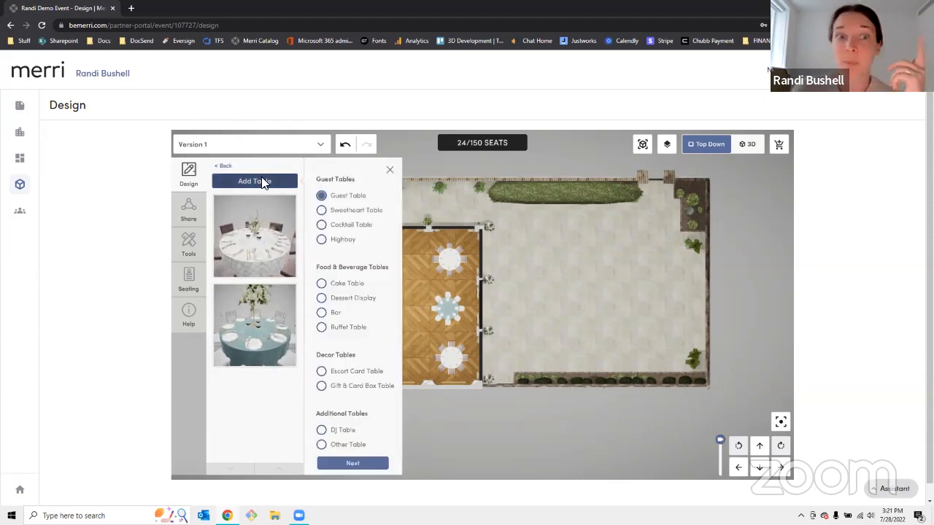
left_click(366, 462)
left_click(373, 228)
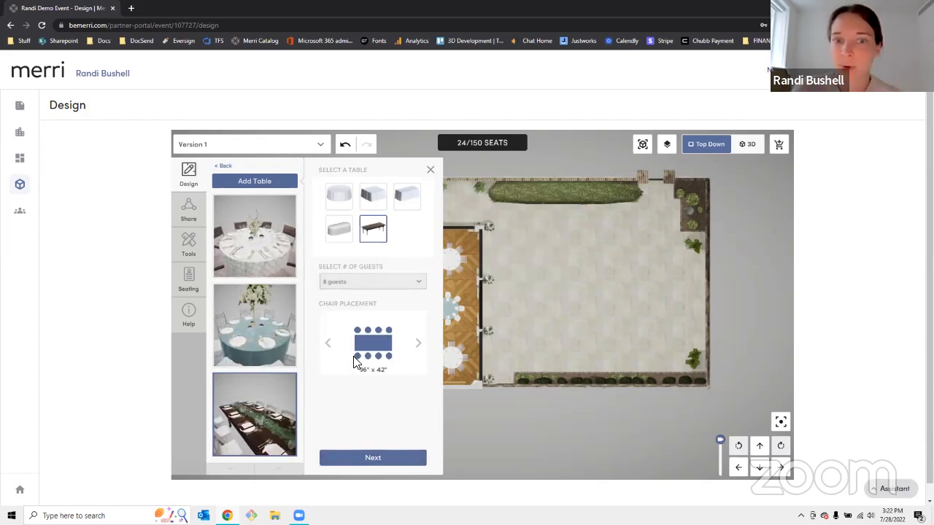
left_click(379, 459)
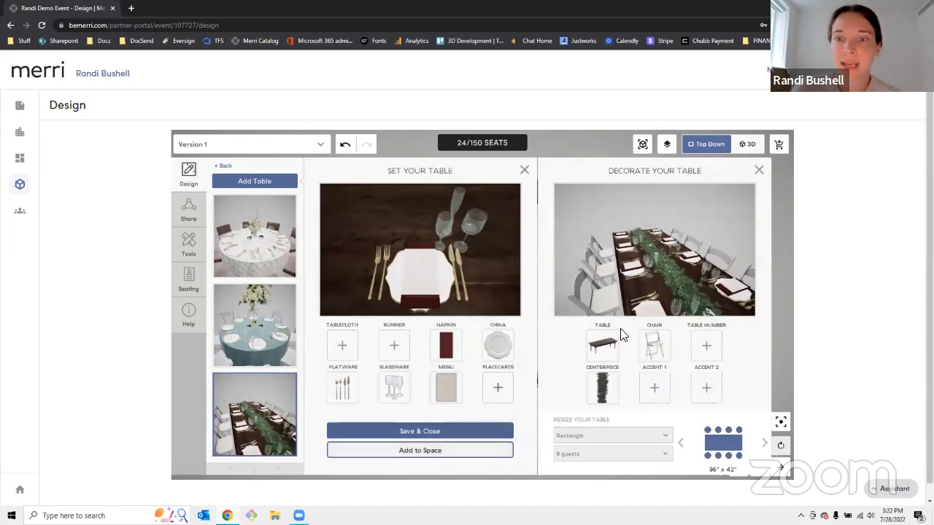
Step: Furnish the dark wood table with wishbone chairs and black lanterns as Accent 1 and Accent 2, and save the design
left_click(654, 344)
left_click(575, 344)
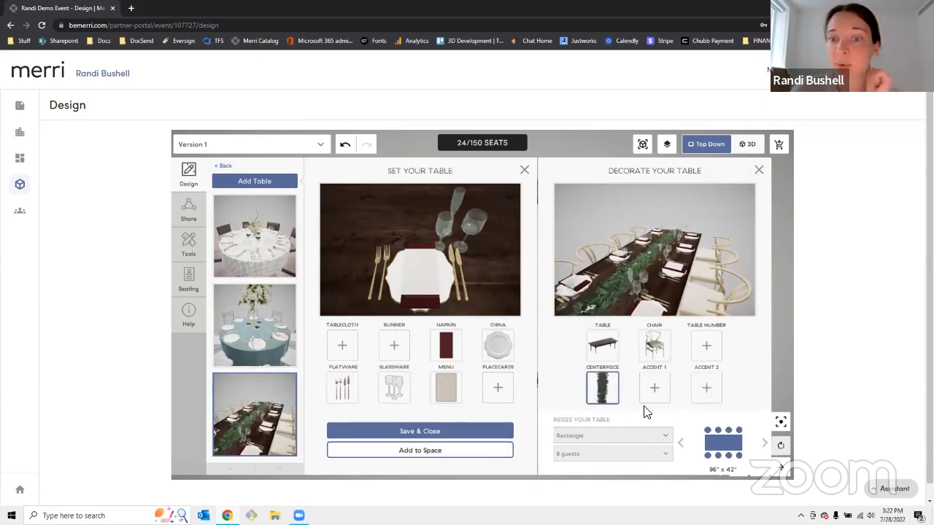
left_click(602, 388)
left_click(681, 388)
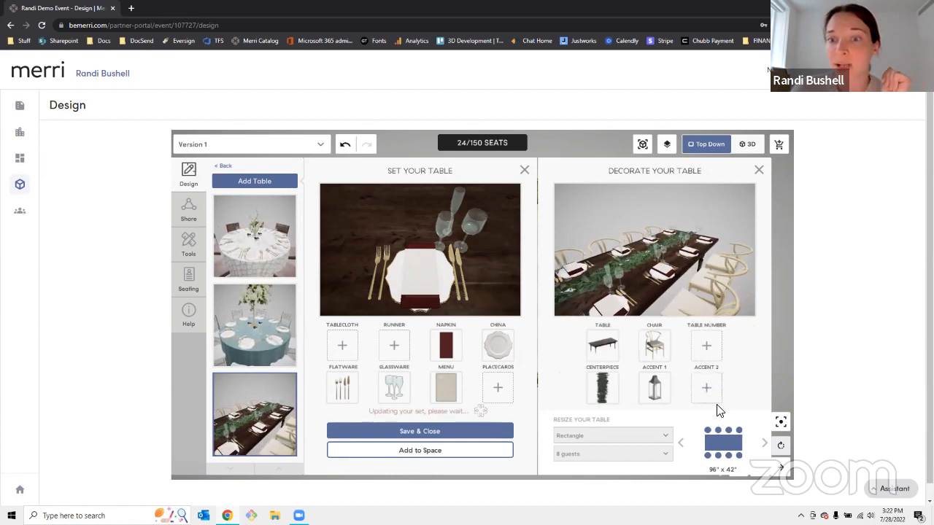
left_click(706, 388)
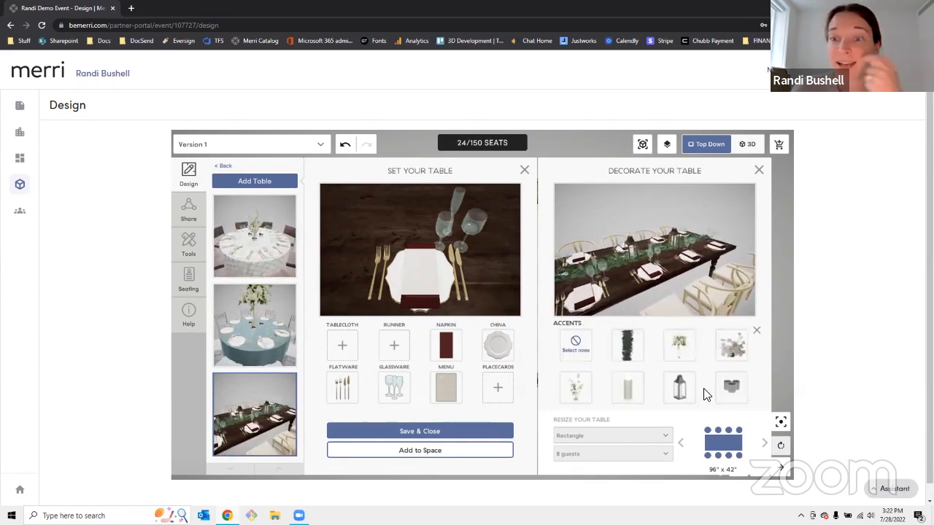
left_click(682, 383)
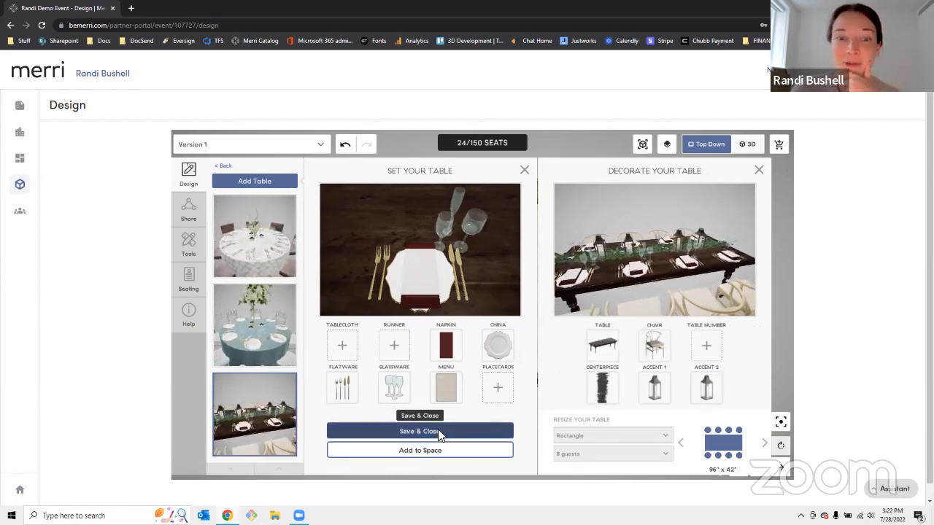
left_click(399, 431)
Step: Place the dark wood table beside the lowest round table and join a duplicate to its end as one long table
left_click_drag(333, 439, 364, 356)
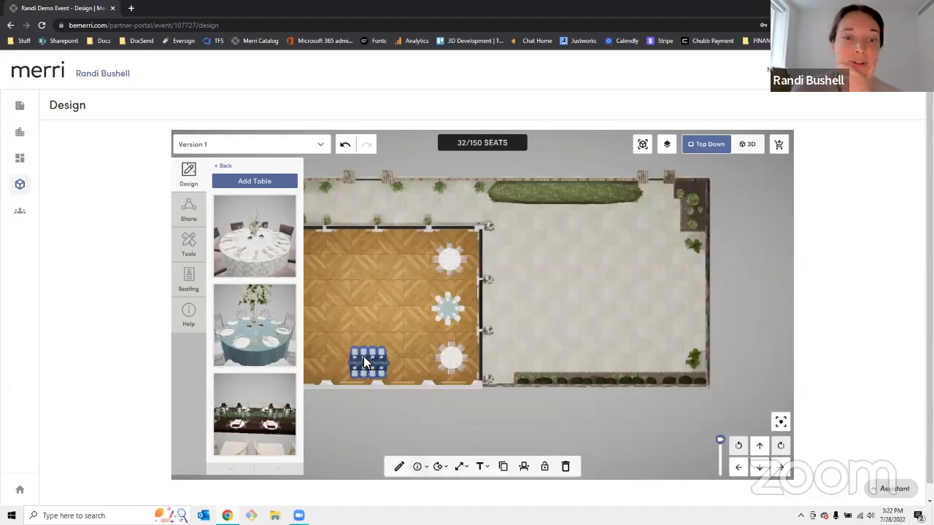
left_click(680, 417)
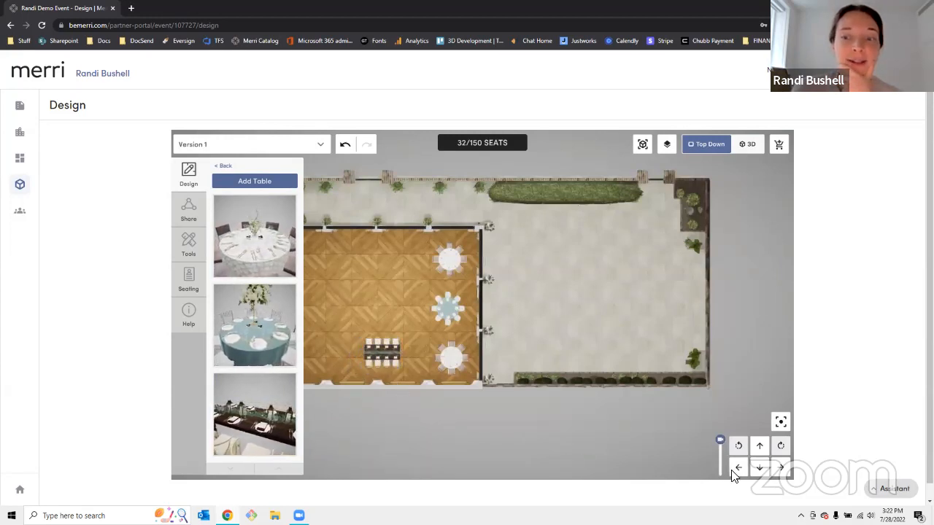
left_click(739, 467)
left_click(737, 469)
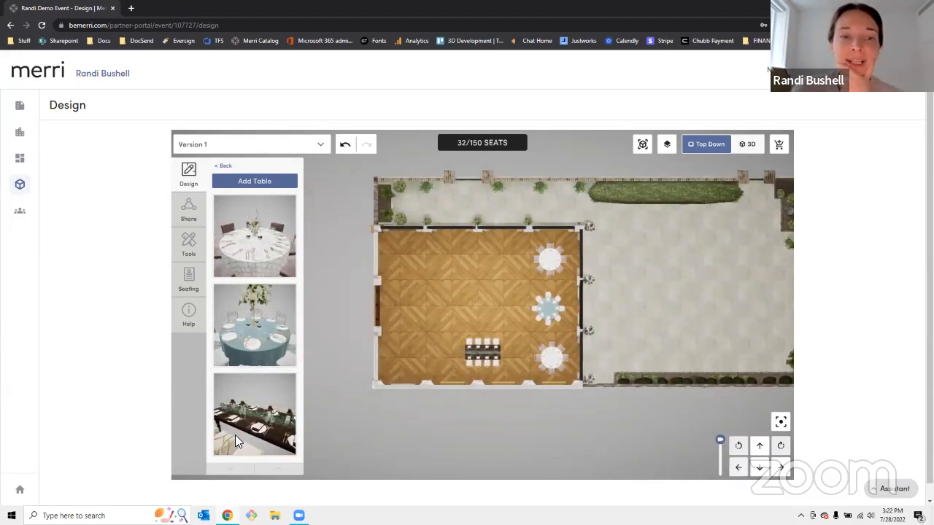
left_click(482, 355)
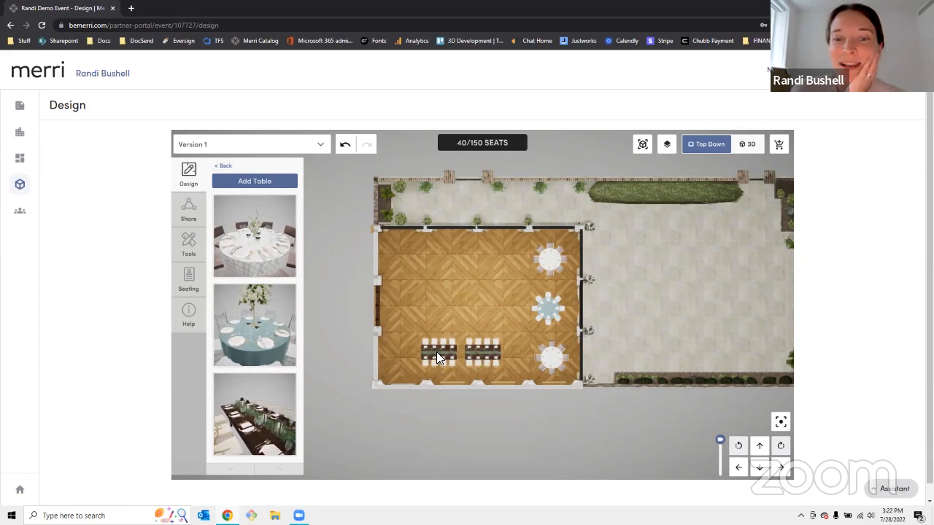
left_click_drag(442, 354, 444, 354)
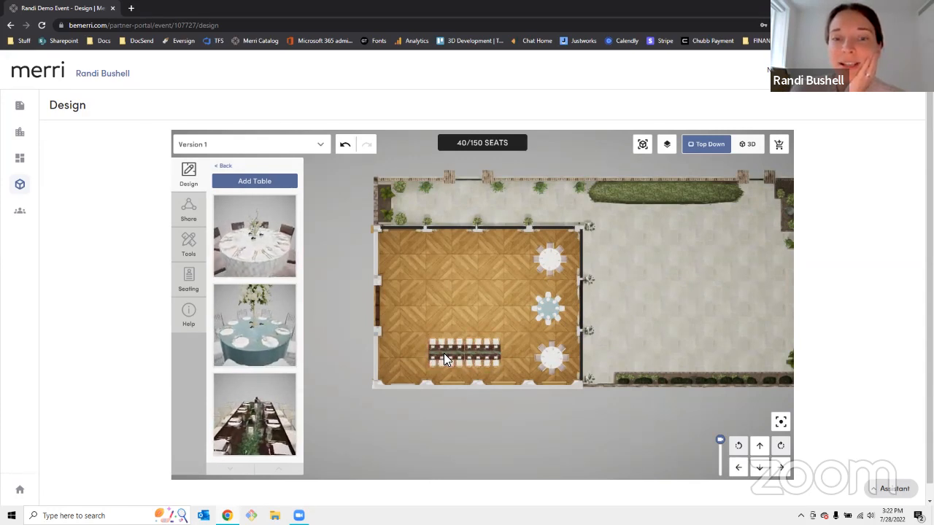
Step: Move the two joined dark wood tables together slightly toward the ballroom's lower wall and the round tables
left_click(489, 358)
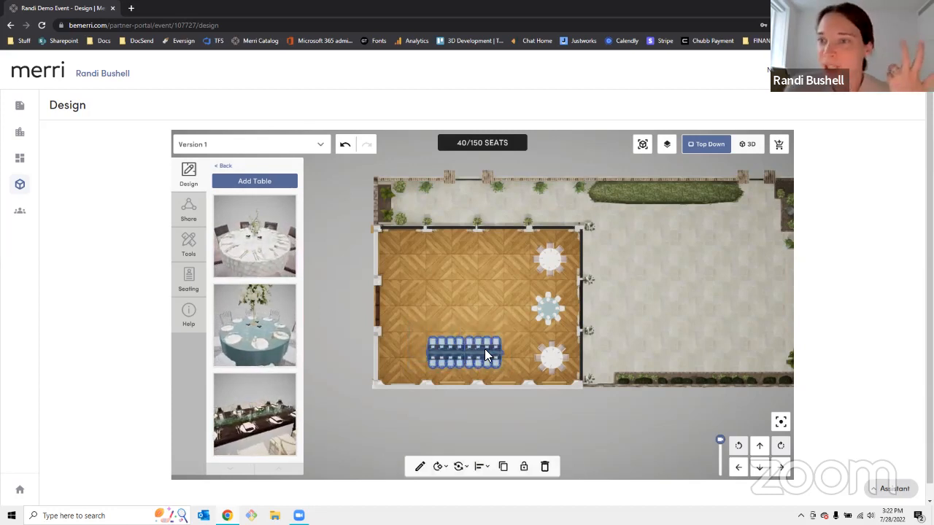
left_click_drag(482, 349, 487, 354)
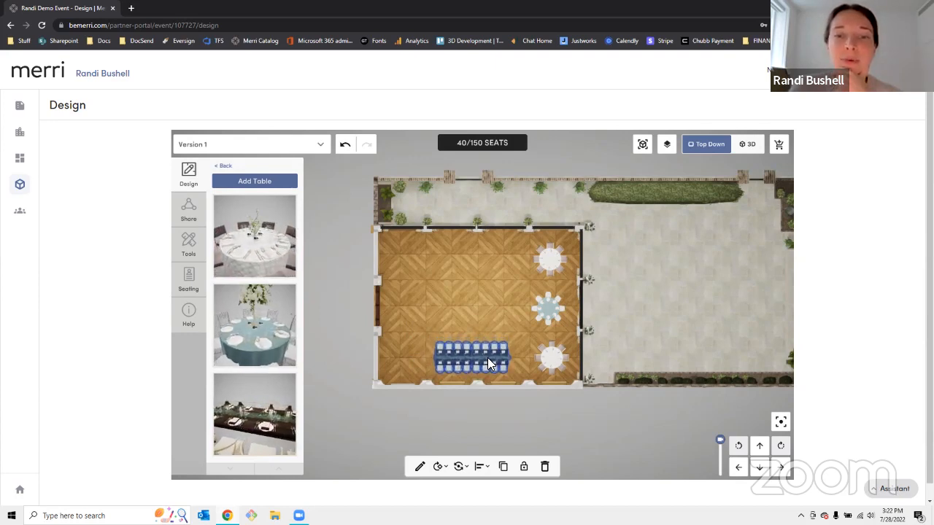
left_click(420, 325)
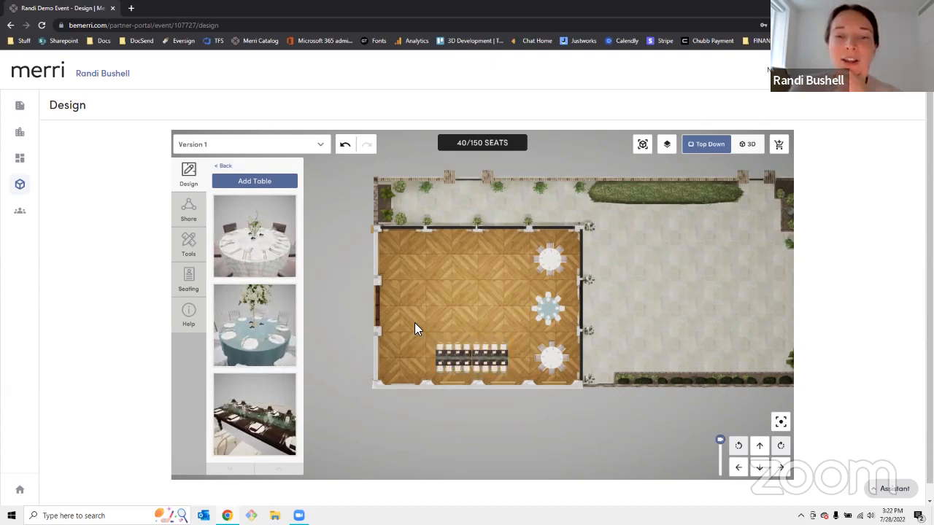
left_click_drag(471, 354, 511, 385)
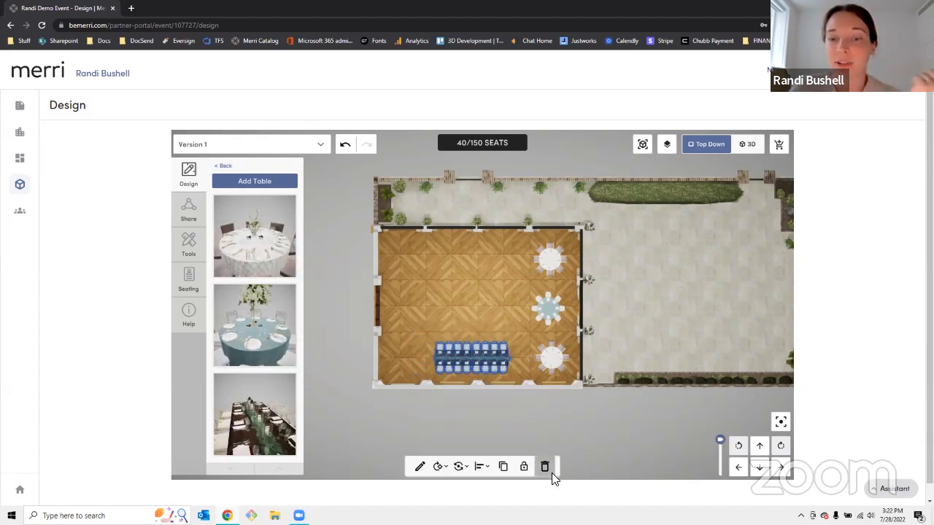
mouse_move(493, 357)
left_mouse_down()
mouse_move(492, 340)
mouse_move(492, 359)
left_mouse_up()
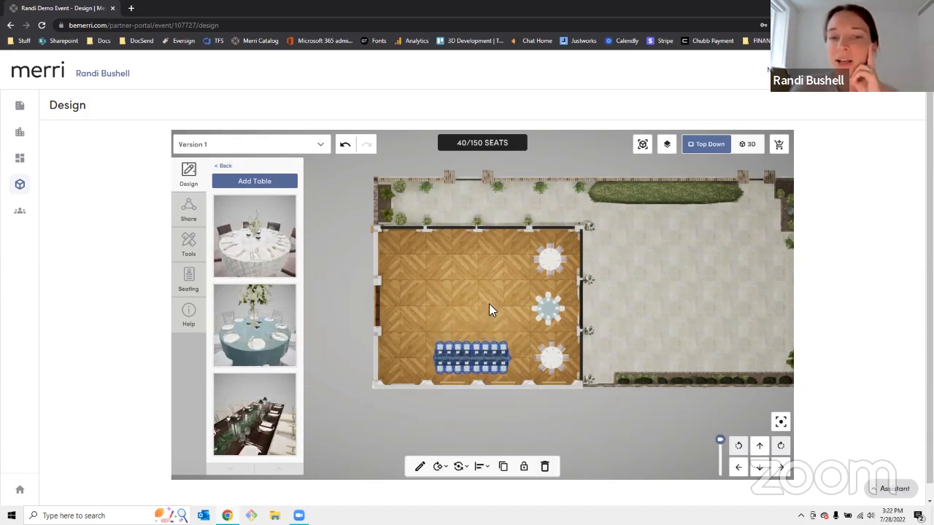
left_click(515, 271)
Step: Align the three round tables to their left edges and distribute them evenly in the vertical direction
left_click_drag(520, 228, 581, 391)
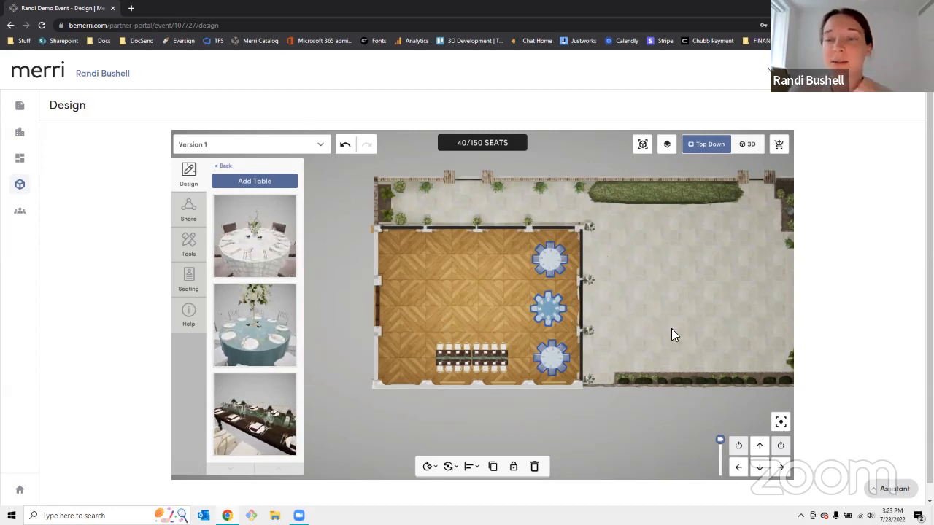
left_click(473, 467)
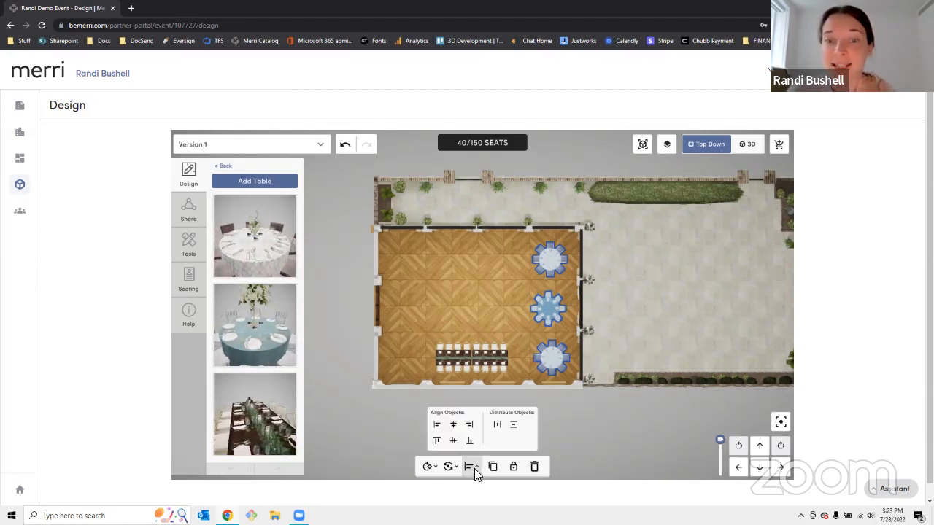
left_click(435, 426)
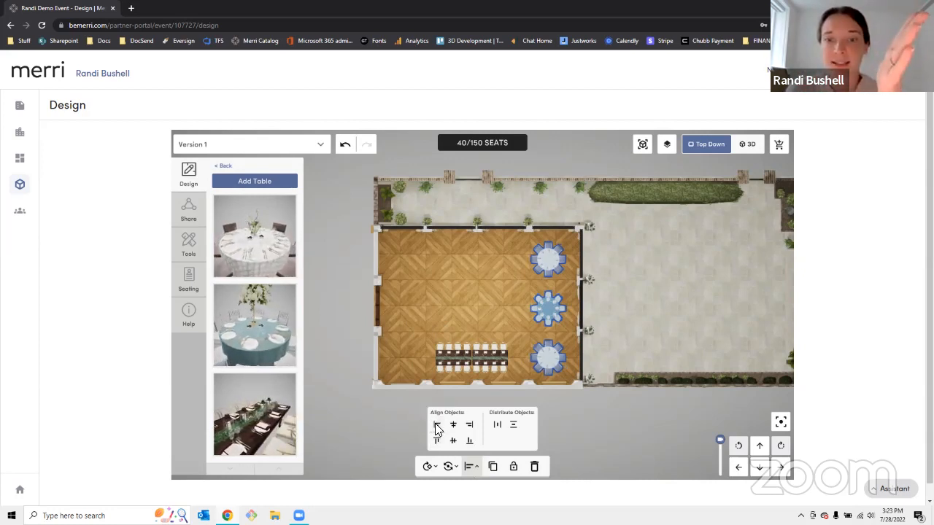
left_click(516, 426)
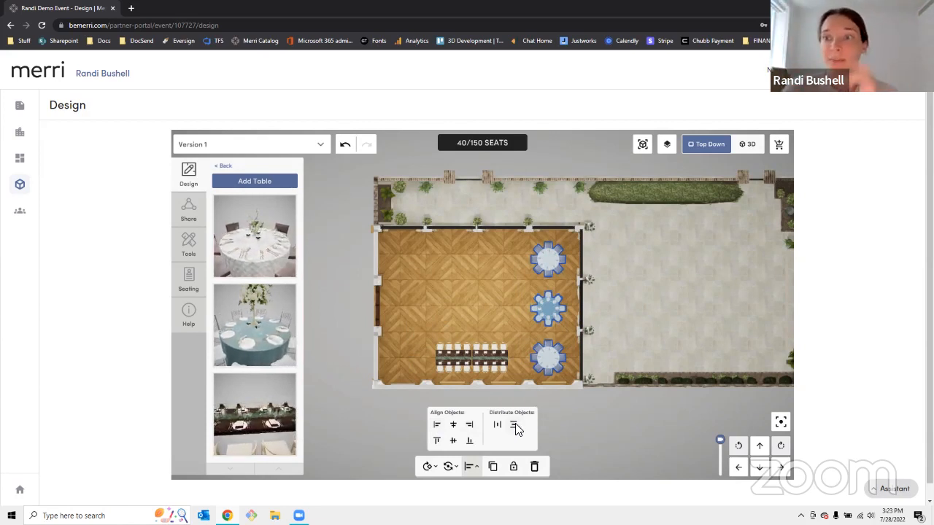
left_click(618, 418)
Step: Duplicate the column of three round tables and place the copies along the opposite ballroom wall
left_click_drag(516, 239, 571, 370)
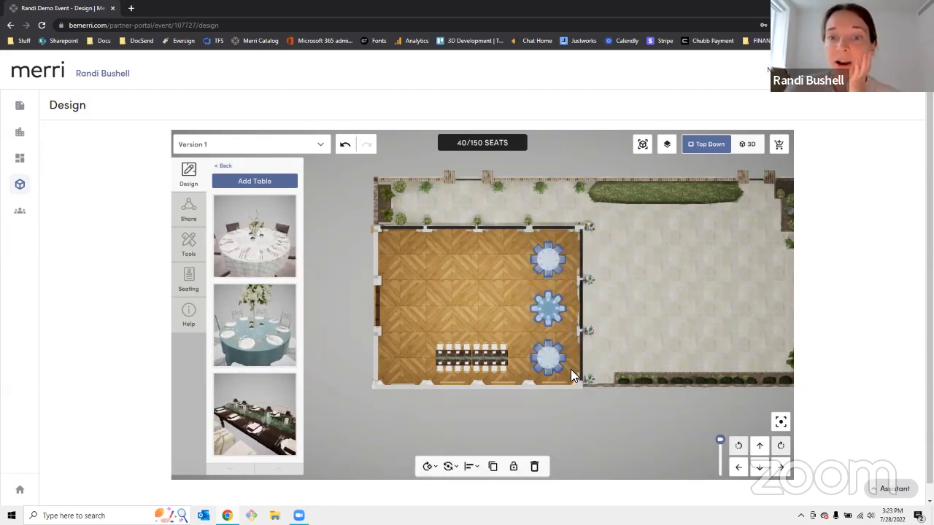
left_click(493, 468)
left_click_drag(390, 318, 404, 259)
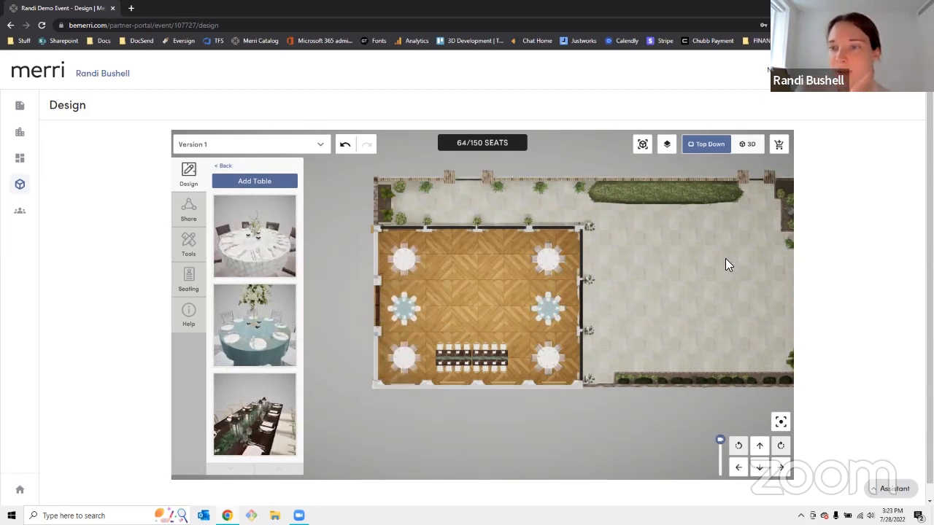
Step: View the ballroom in 3D and examine the place settings and chairs of the nearest round table at close range
left_click(748, 144)
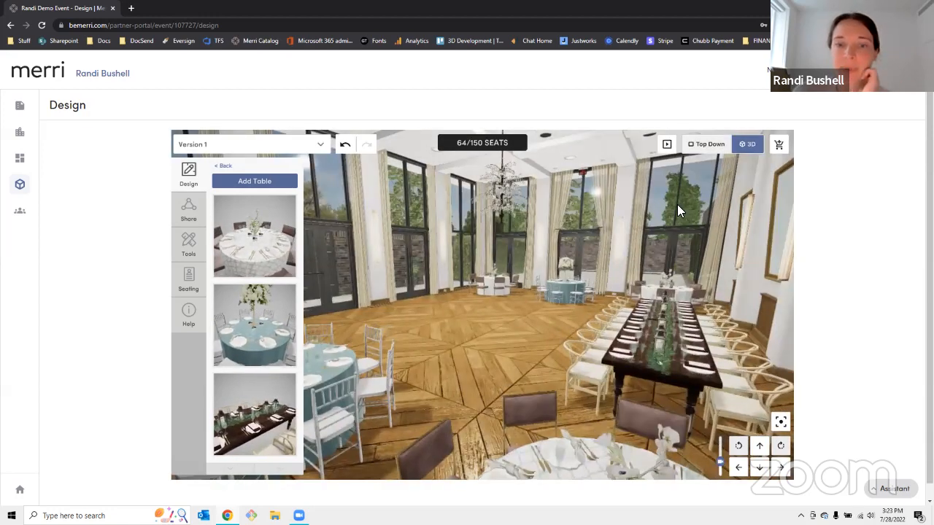
left_click(227, 165)
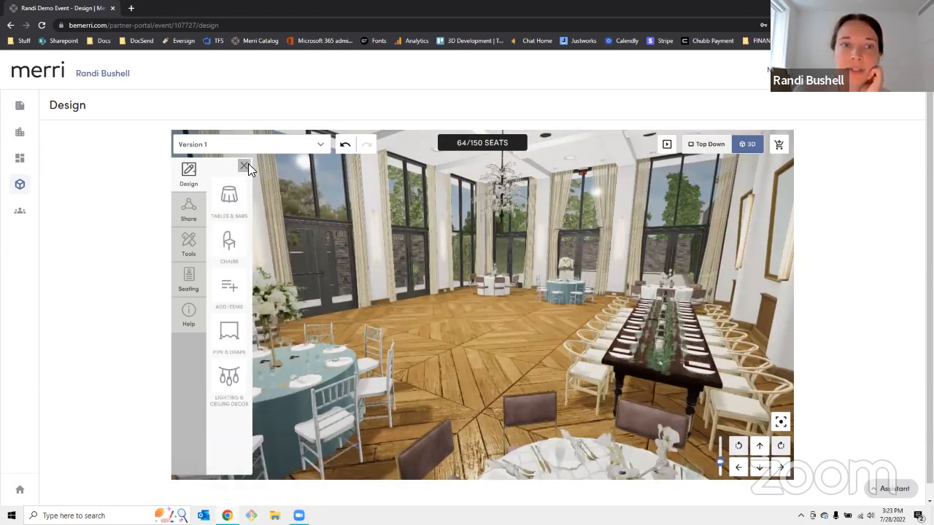
left_click(245, 166)
left_click_drag(384, 264, 390, 310)
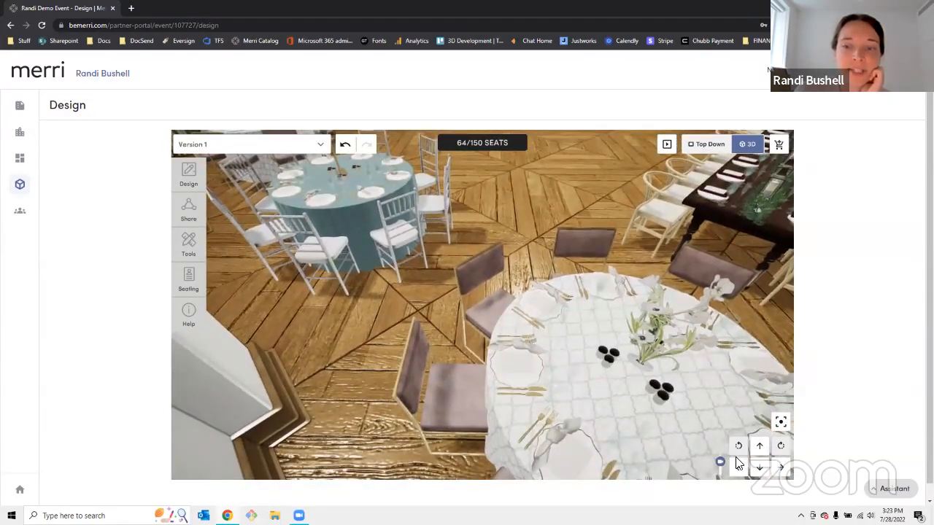
left_click_drag(720, 463, 719, 470)
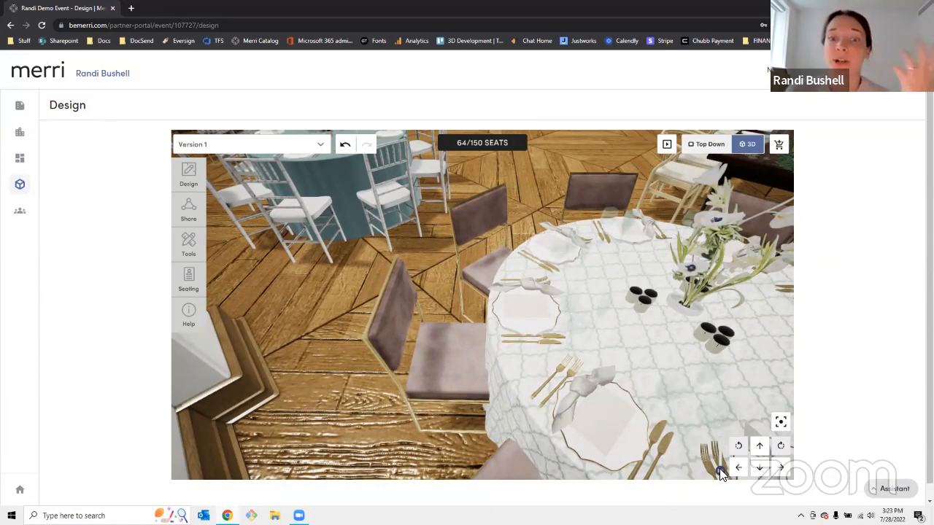
left_click_drag(322, 423, 332, 409)
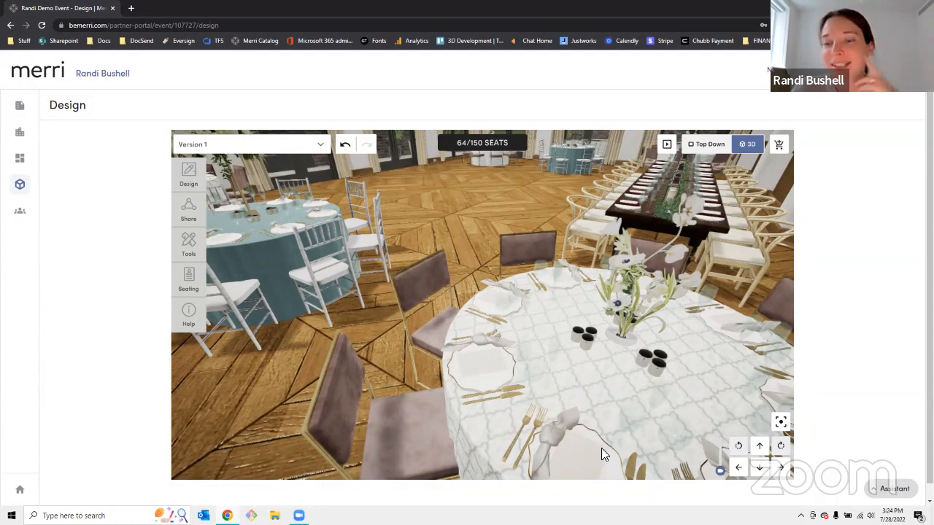
Step: Move the nearest round table with the patterned white cloth close to the teal table, check the spacing error, and shift it back clear
left_click(719, 462)
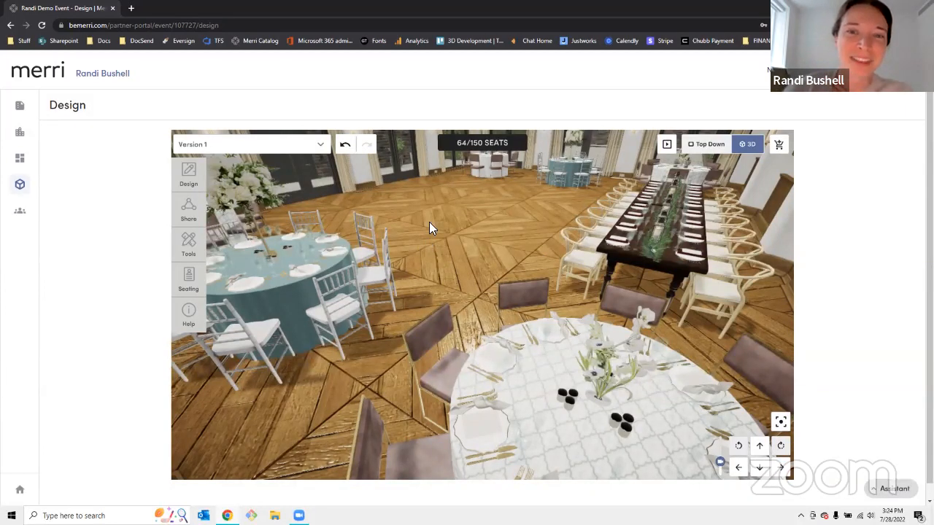
scroll(429, 223, "down", 3)
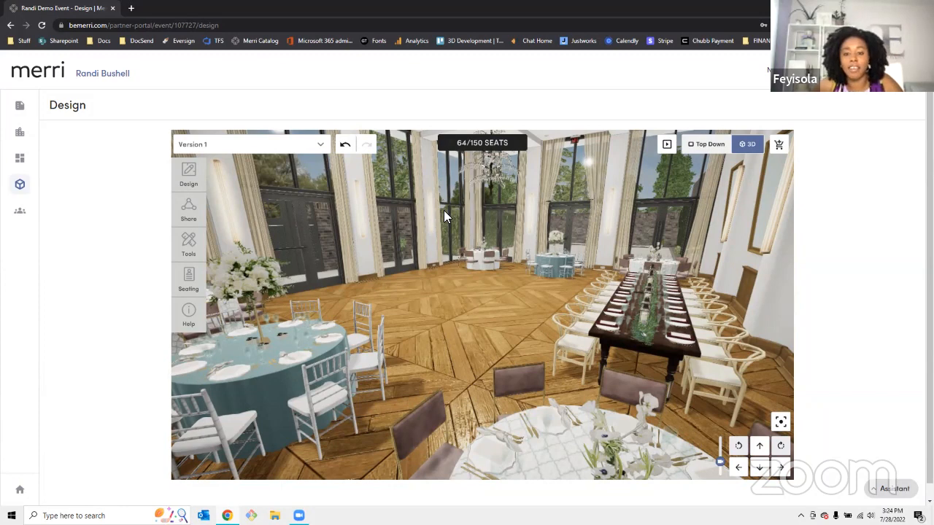
left_click(549, 437)
left_click_drag(548, 441, 476, 419)
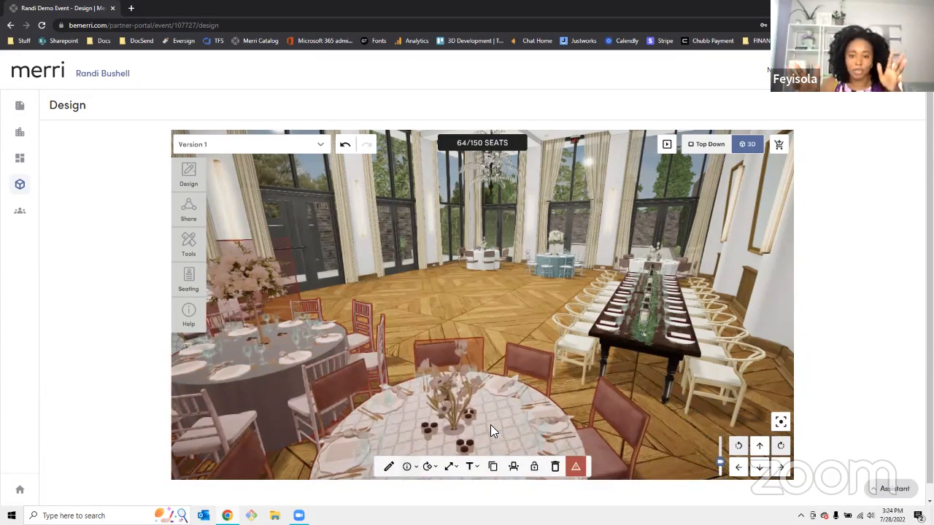
mouse_move(577, 471)
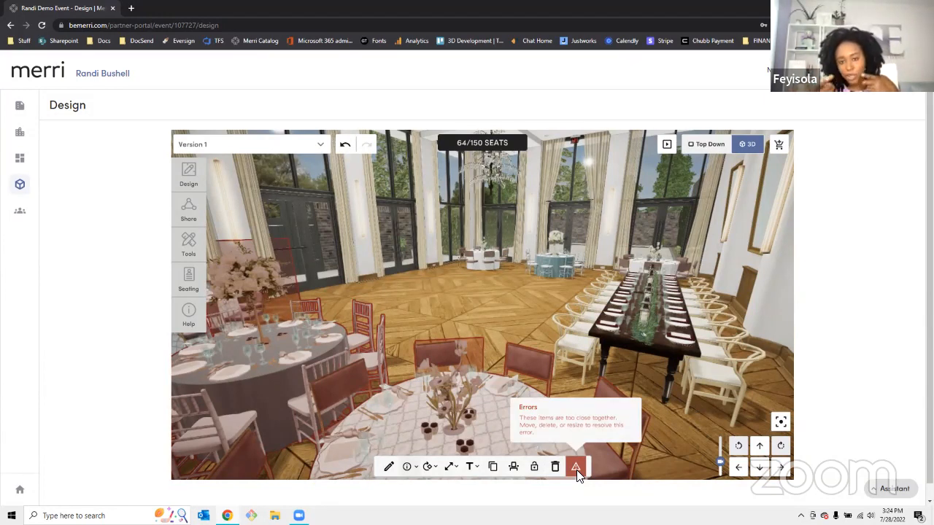
left_click_drag(473, 416, 483, 435)
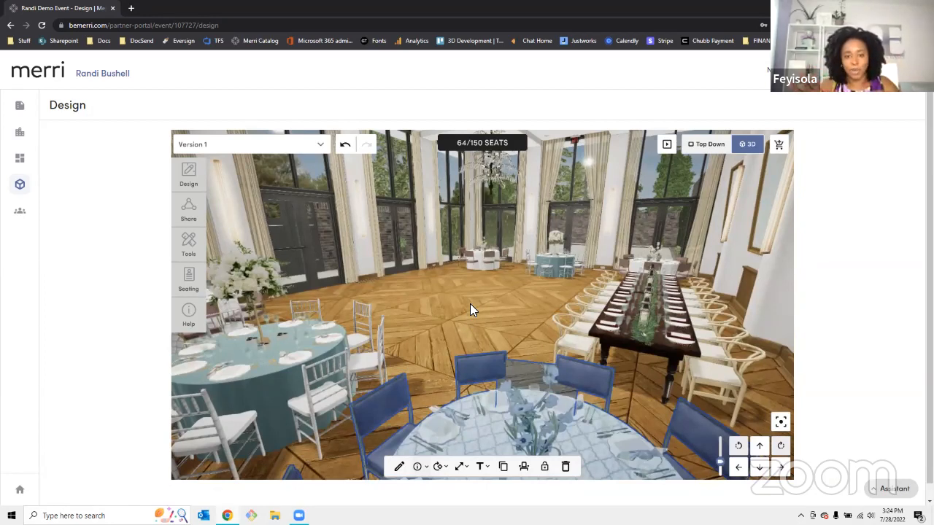
Step: Try shifting one of the two joined dark wood tables slightly and return it to its place in line with its neighbour
left_click_drag(412, 260, 451, 226)
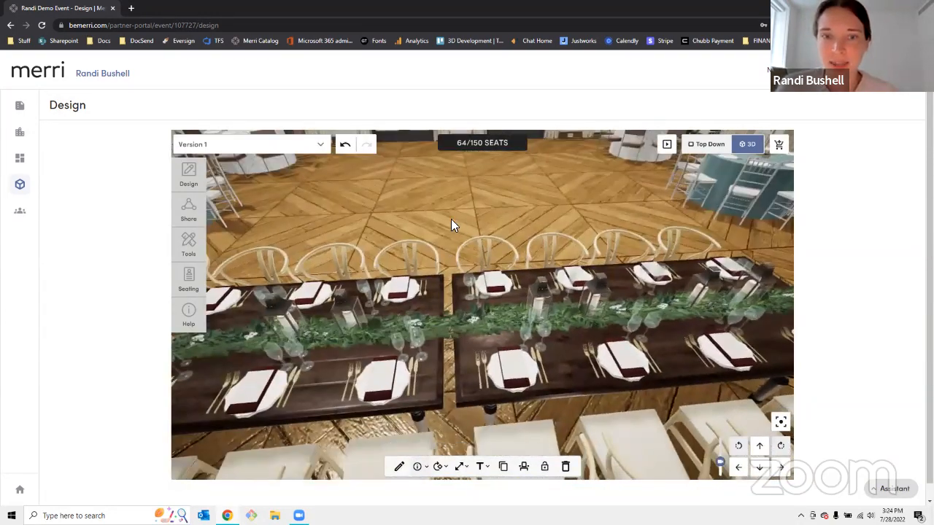
left_click(470, 290)
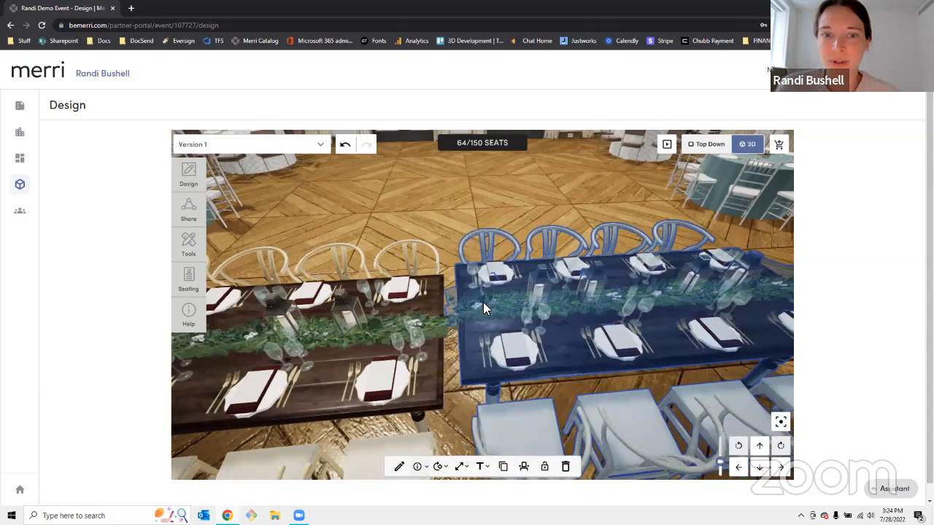
left_click_drag(476, 312, 480, 318)
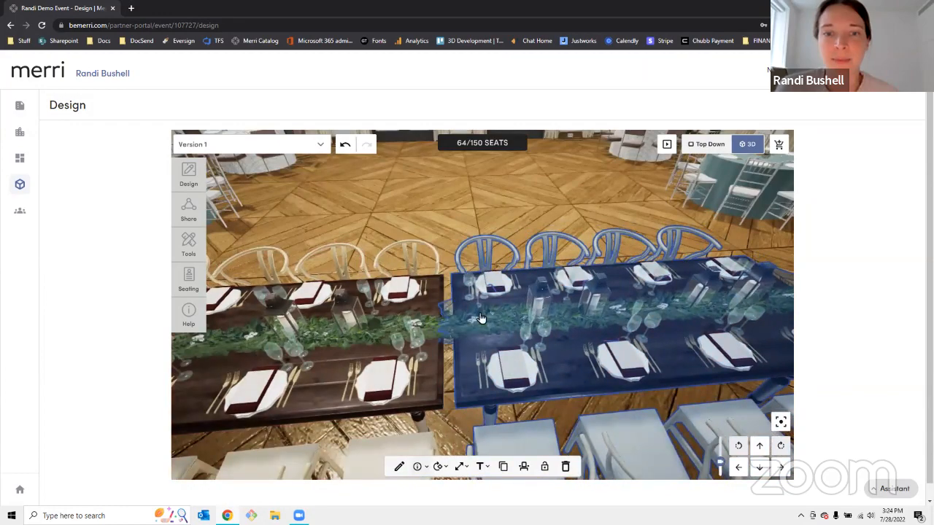
left_click(456, 199)
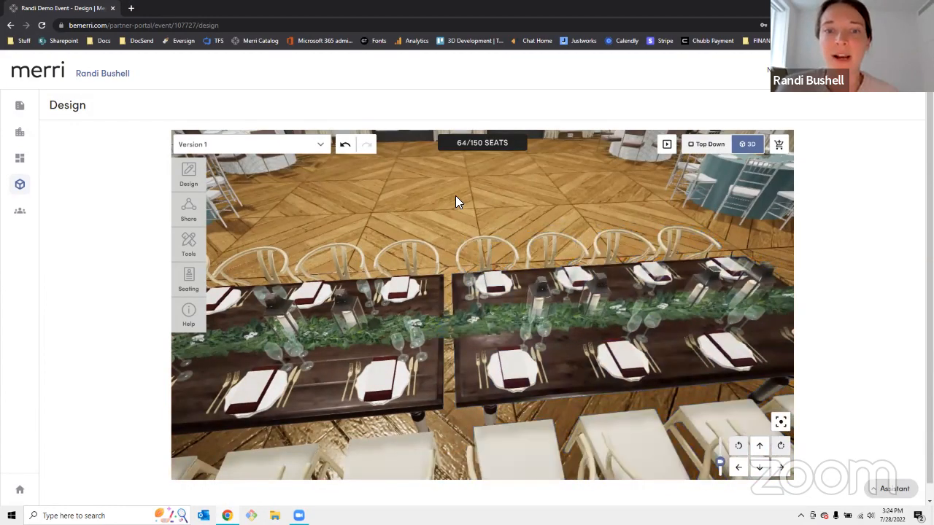
Step: Move the teal round table closer to the neighbouring patterned-cloth table and dismiss the spacing error on both tables
left_click_drag(401, 201, 303, 277)
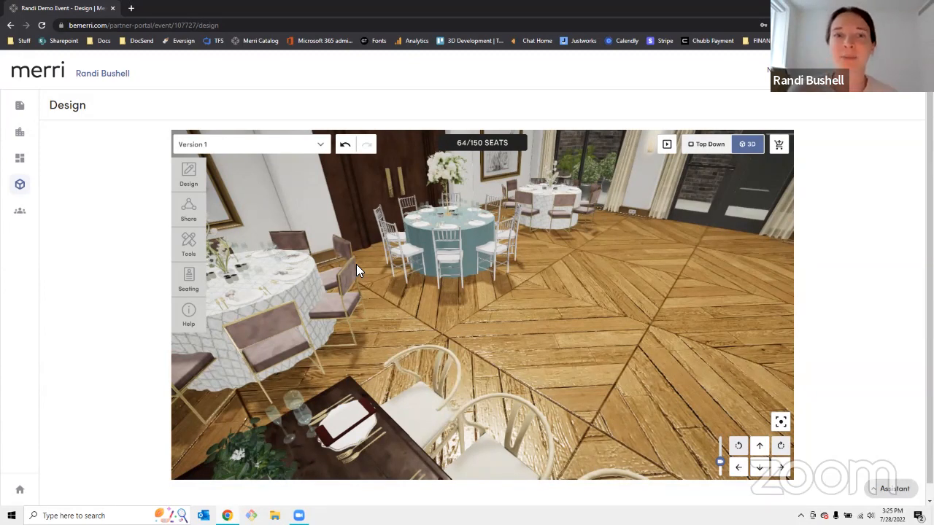
left_click(448, 242)
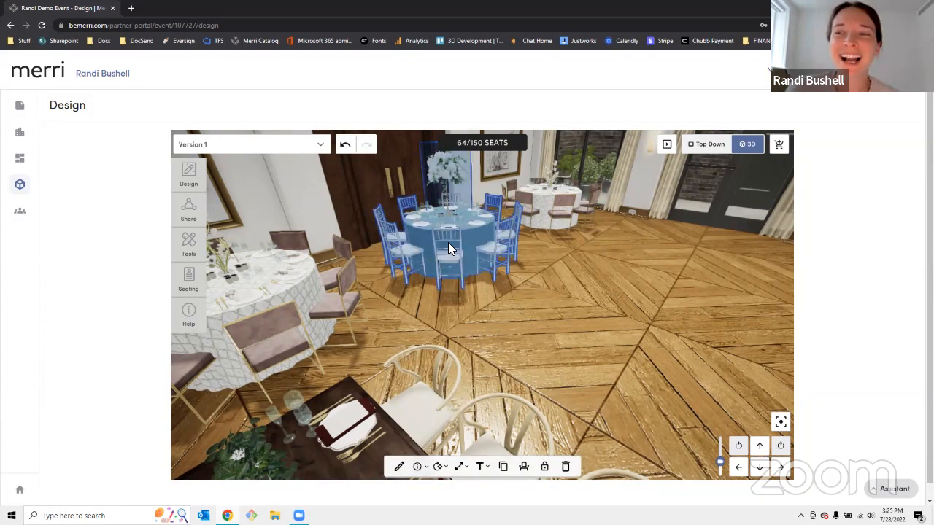
left_click_drag(448, 243, 410, 250)
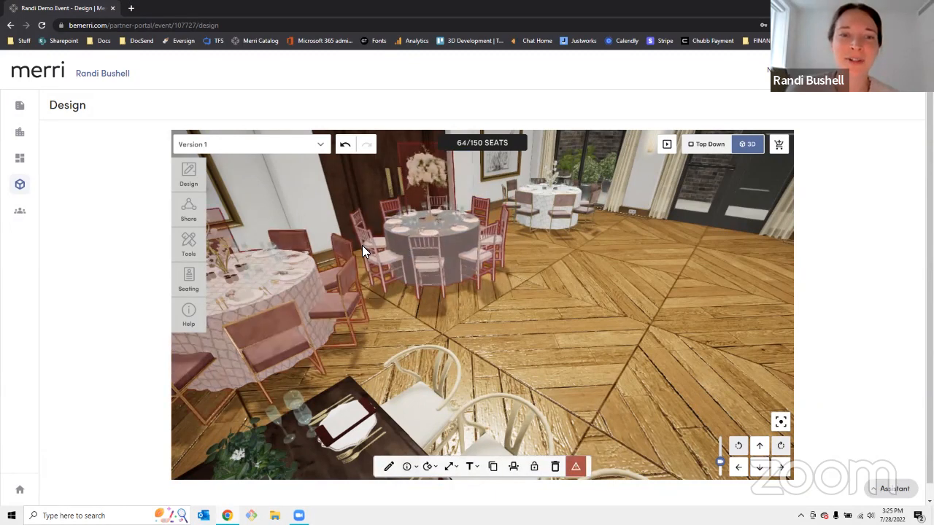
mouse_move(578, 467)
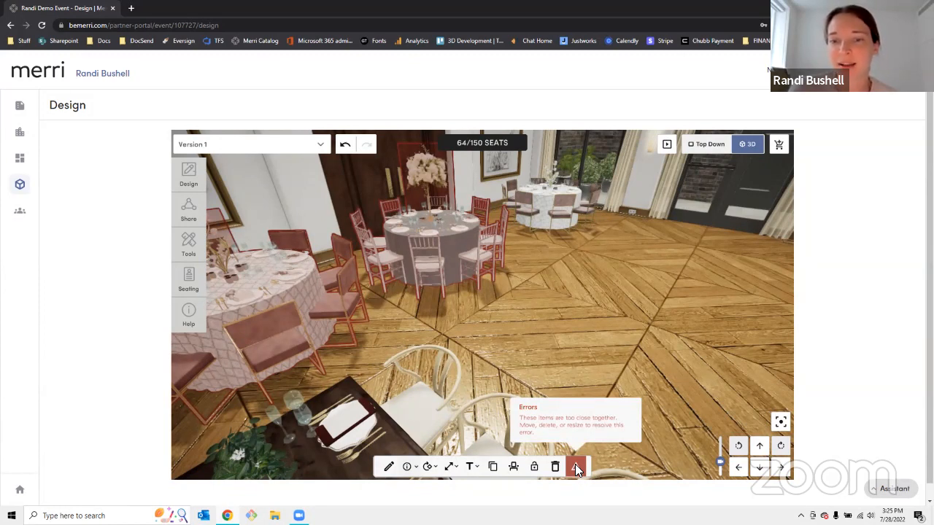
left_click(576, 468)
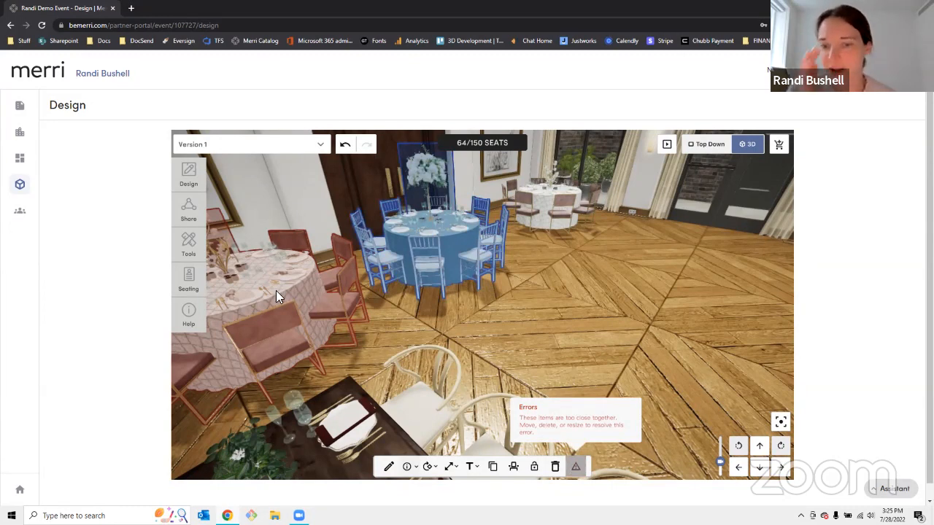
left_click(577, 467)
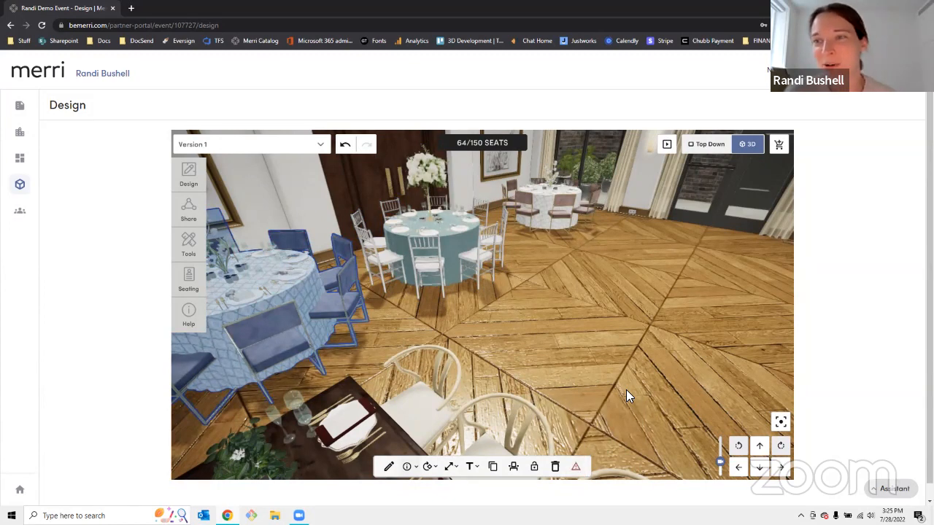
left_click(627, 390)
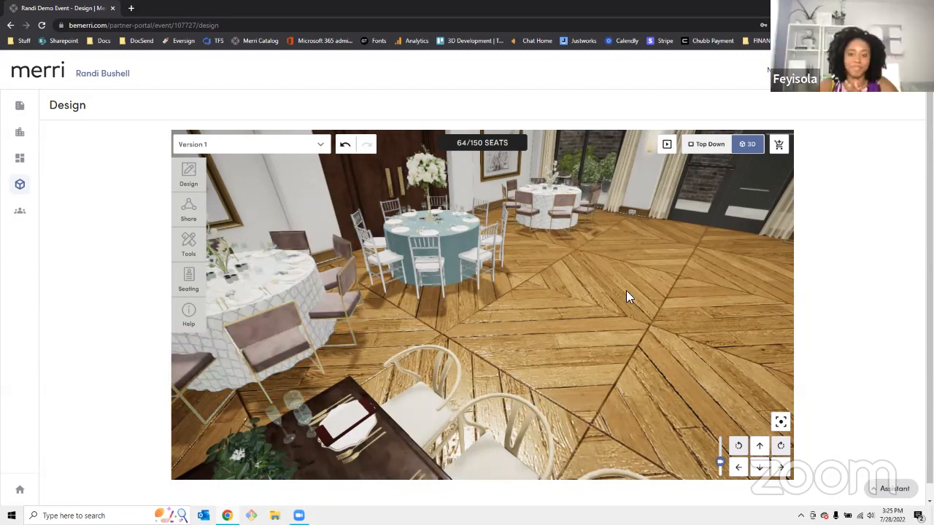
Step: Start a new chair set in the top-down layout using the two-block template with slanted rows and an aisle
left_click_drag(631, 305, 628, 289)
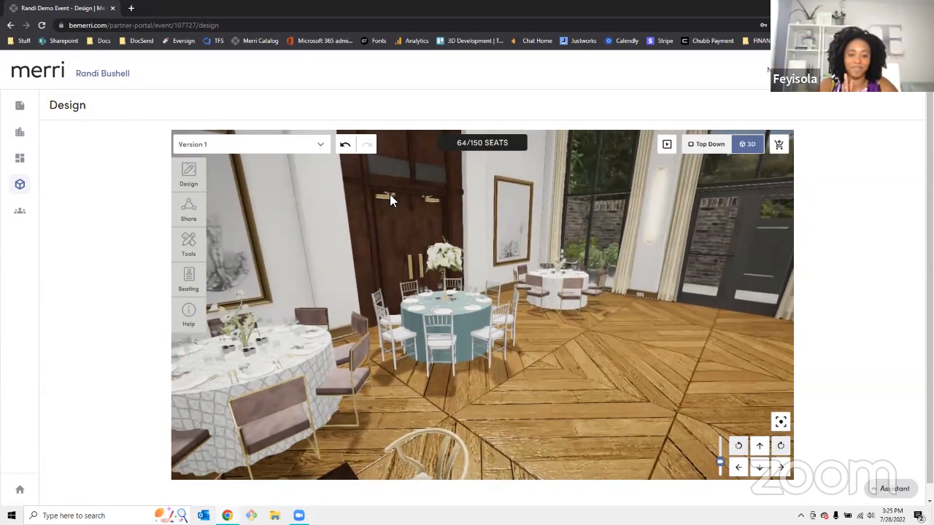
left_click(195, 173)
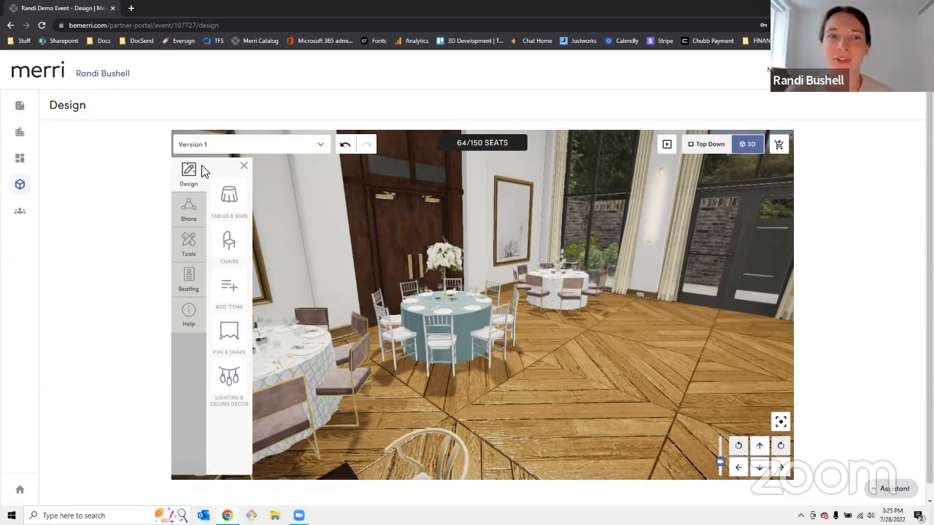
left_click(705, 144)
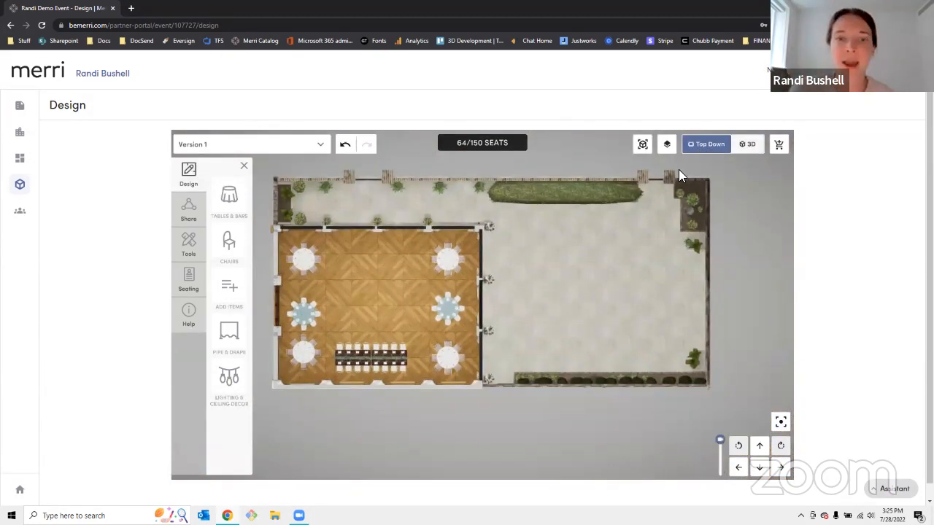
left_click(230, 244)
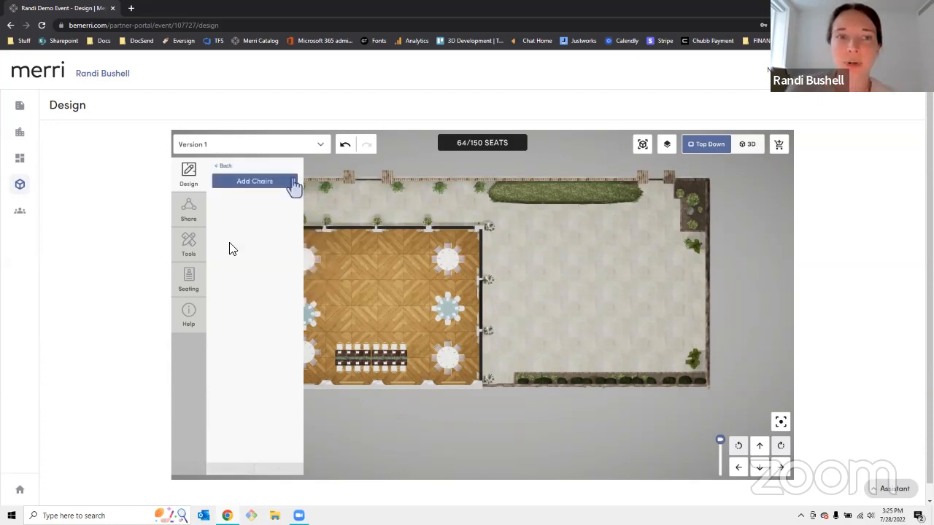
left_click(271, 184)
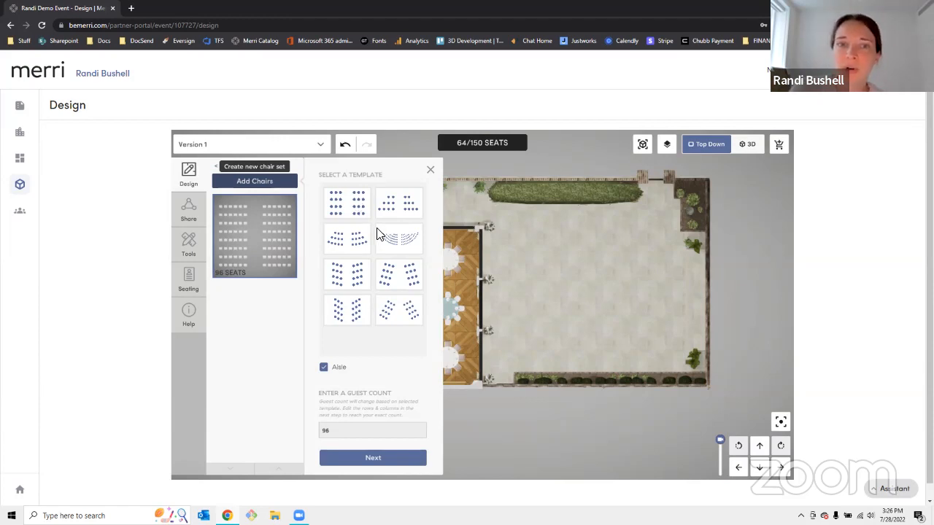
left_click(351, 278)
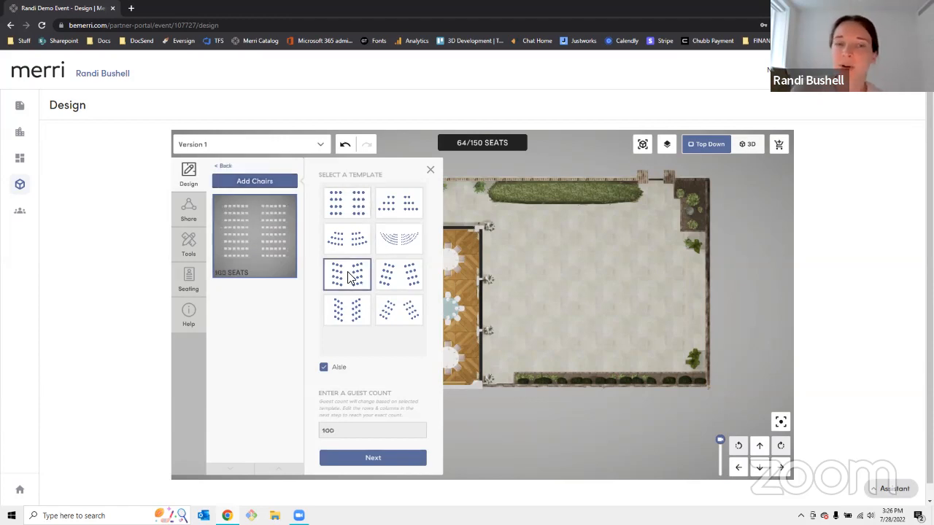
left_click(358, 460)
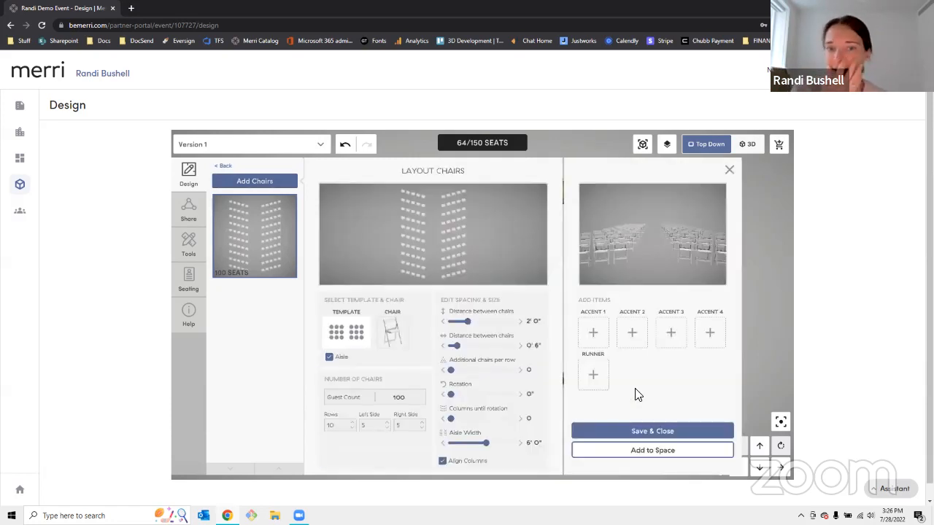
Step: Set the chair set to 8 rows with 6 seats on each side and use the brown wooden folding chair
left_click(352, 426)
left_click(352, 426)
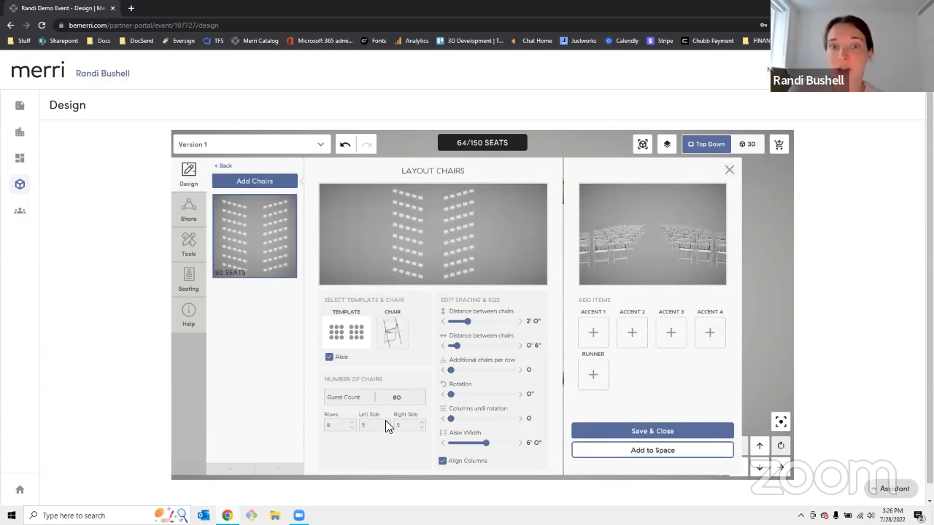
left_click(386, 422)
left_click(422, 422)
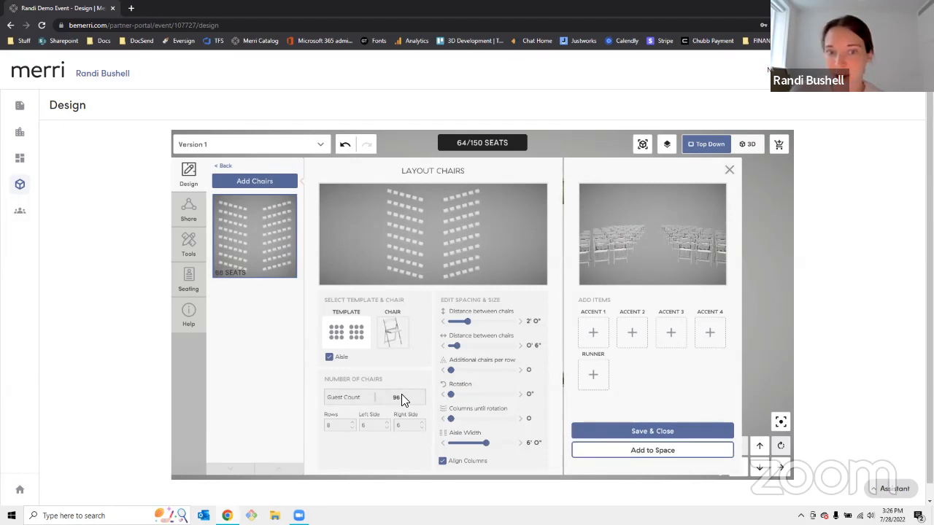
left_click(394, 328)
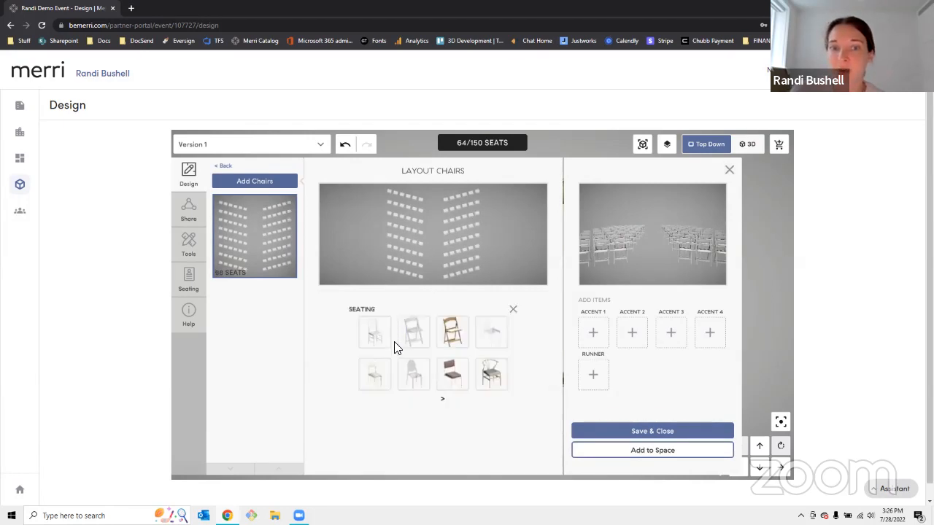
left_click(458, 333)
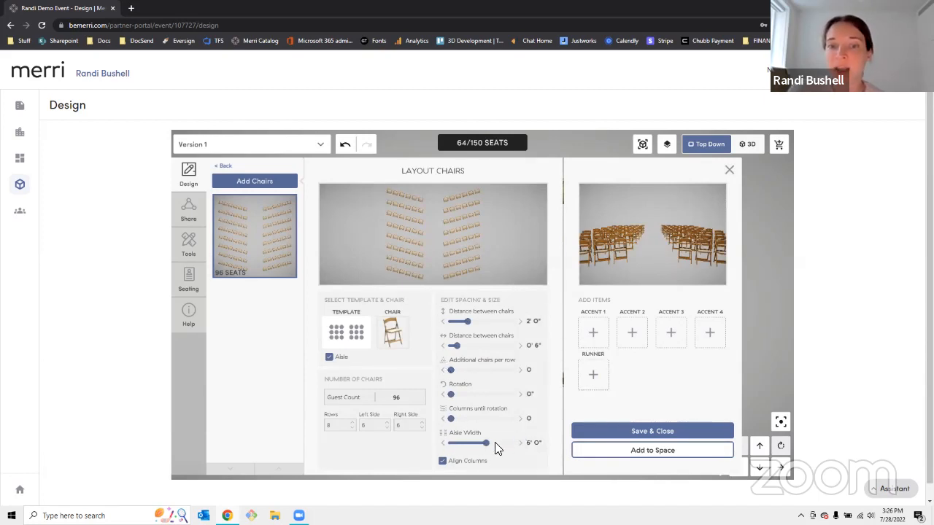
left_click_drag(484, 443, 605, 443)
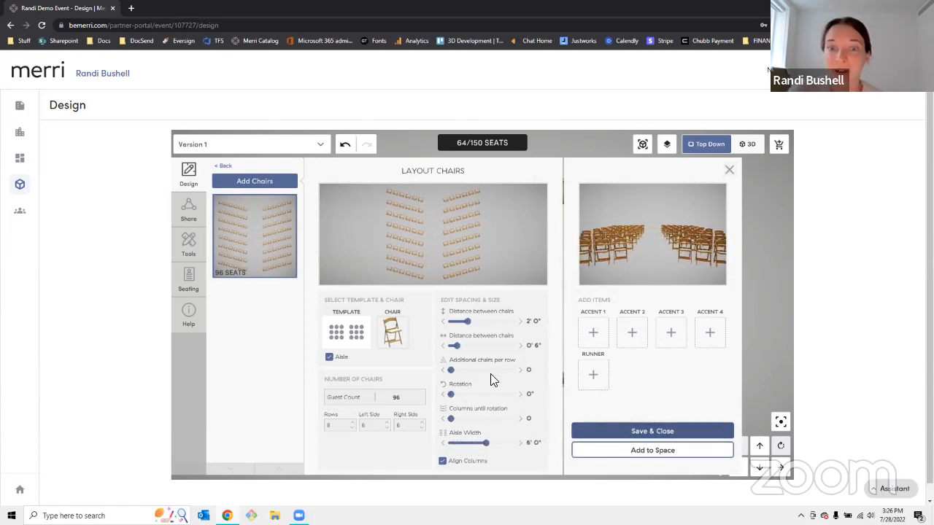
mouse_move(457, 346)
left_mouse_down()
mouse_move(474, 346)
mouse_move(454, 345)
left_mouse_up()
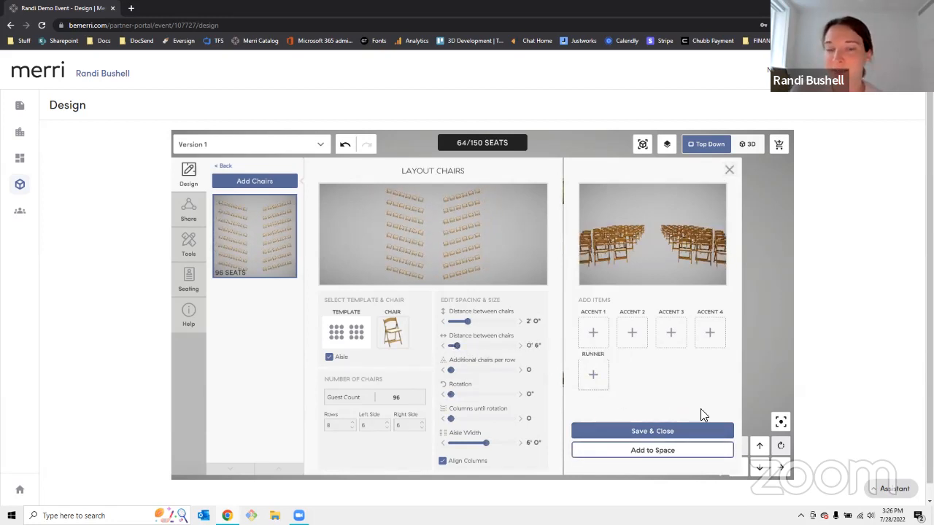
Step: Add the lantern as Accent 1 and the pillar candle as Accent 2 along the aisle, and save the chair set
left_click(593, 334)
left_click(670, 378)
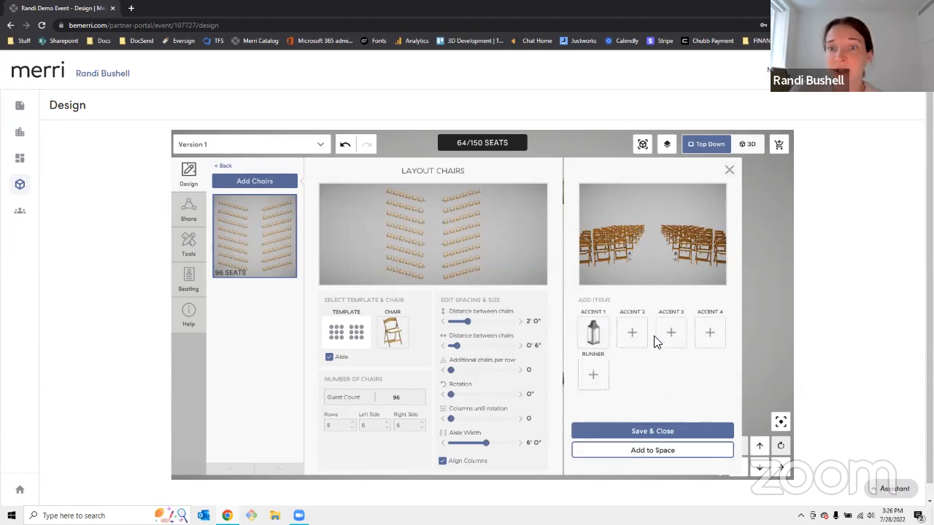
left_click(632, 330)
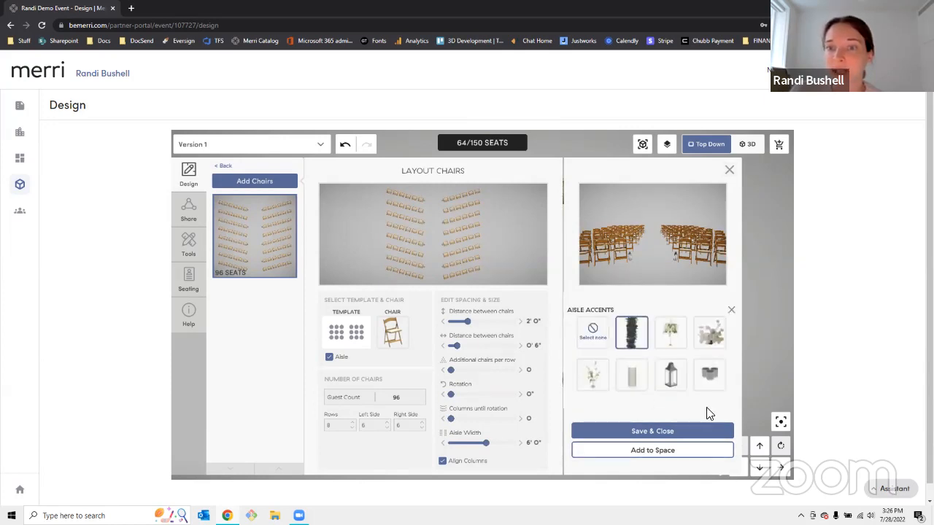
left_click(629, 366)
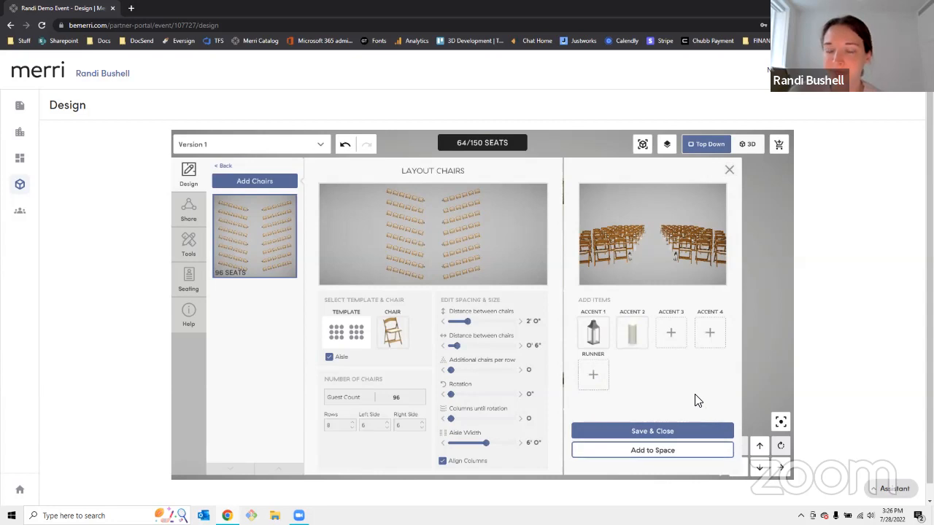
left_click(665, 427)
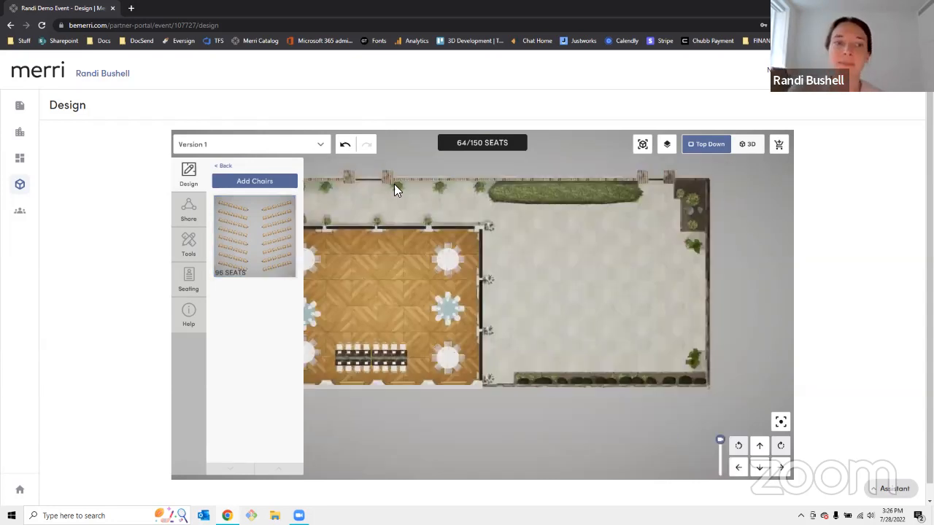
Step: Place the 96-seat chair set in the middle of the walled garden's paved area, beside the ballroom
left_click_drag(254, 229, 452, 283)
left_click_drag(641, 250, 592, 245)
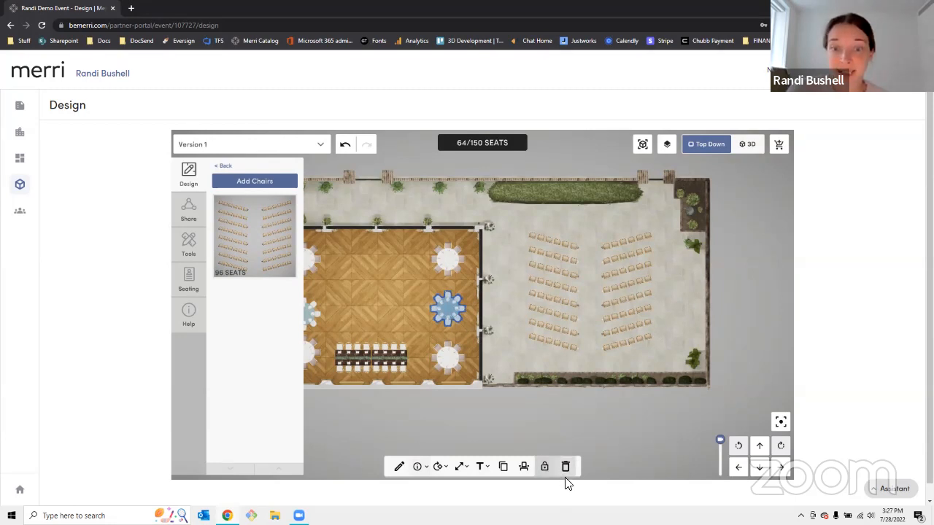
left_click(556, 405)
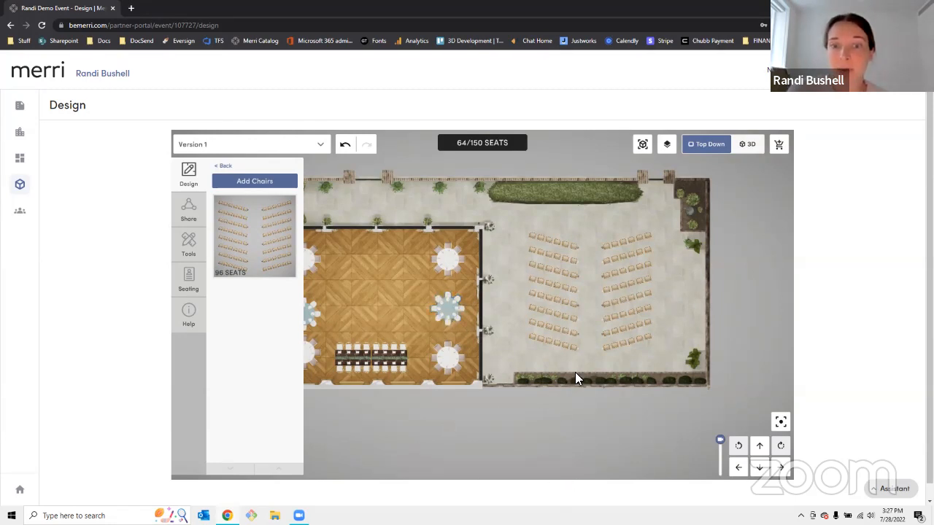
Step: Rotate the garden chair set about a quarter turn so its aisle runs toward the ballroom
left_click(575, 332)
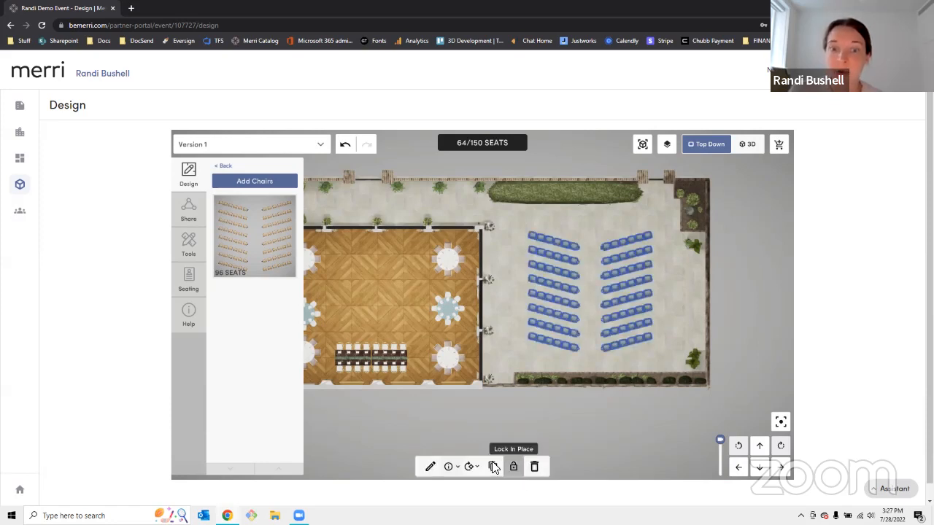
left_click(514, 470)
left_click(470, 467)
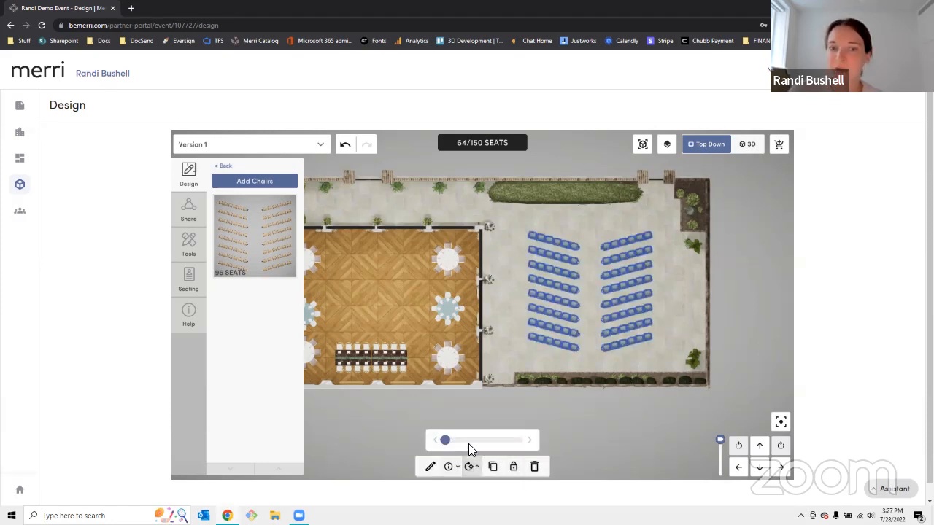
left_click_drag(450, 440, 458, 441)
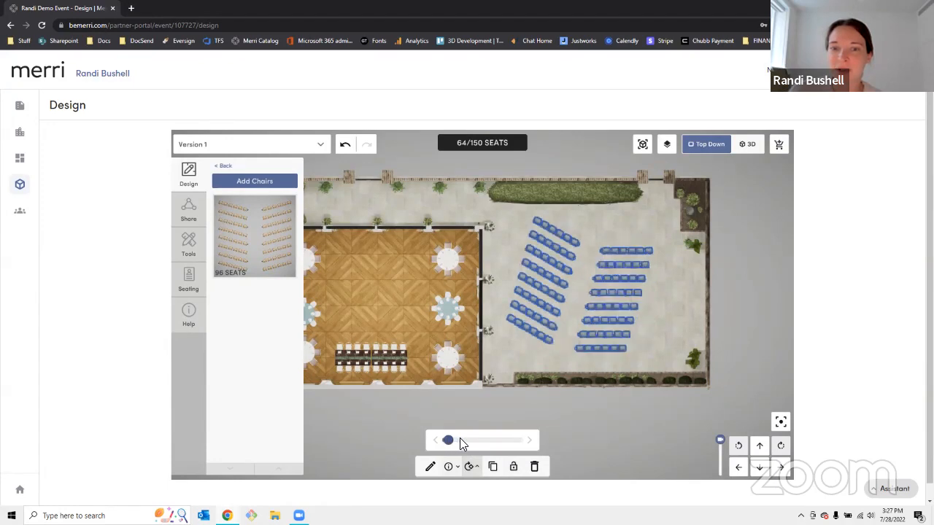
mouse_move(460, 437)
left_mouse_down()
mouse_move(484, 443)
mouse_move(464, 439)
left_mouse_up()
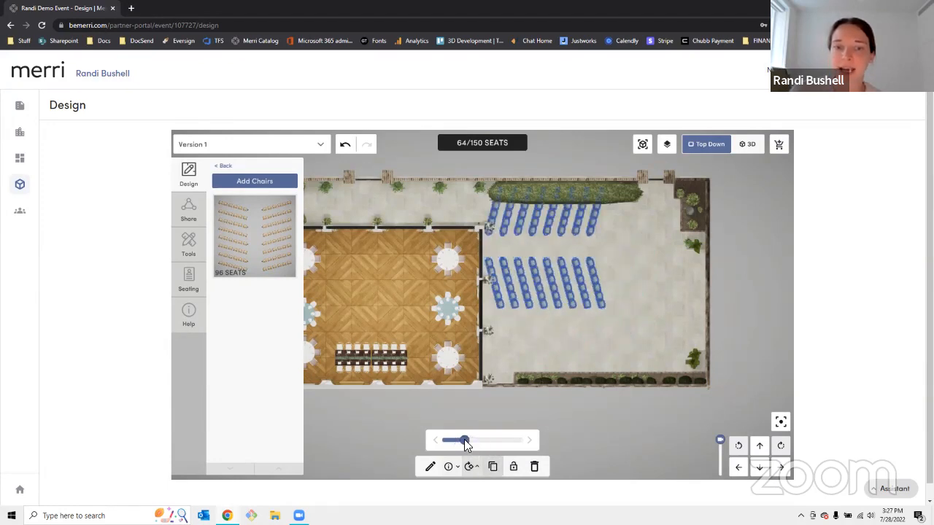
Step: Move the rotated chair set back to the middle of the garden's paved area, clear of the hedge and ballroom wall
left_click(611, 322)
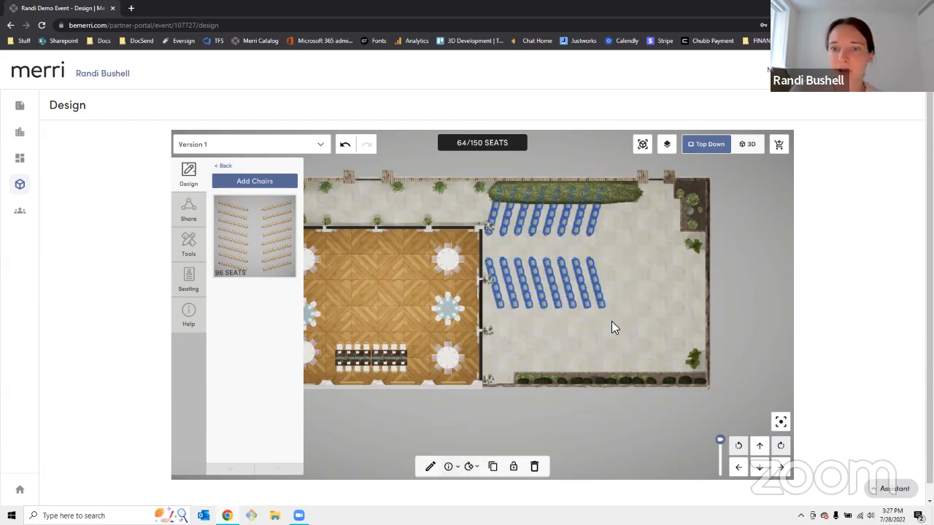
left_click_drag(597, 304, 646, 324)
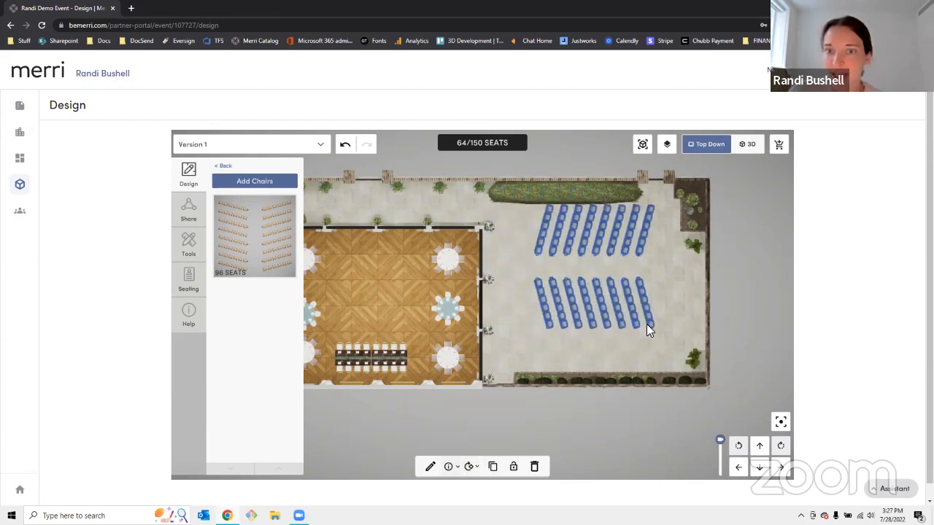
key("Down")
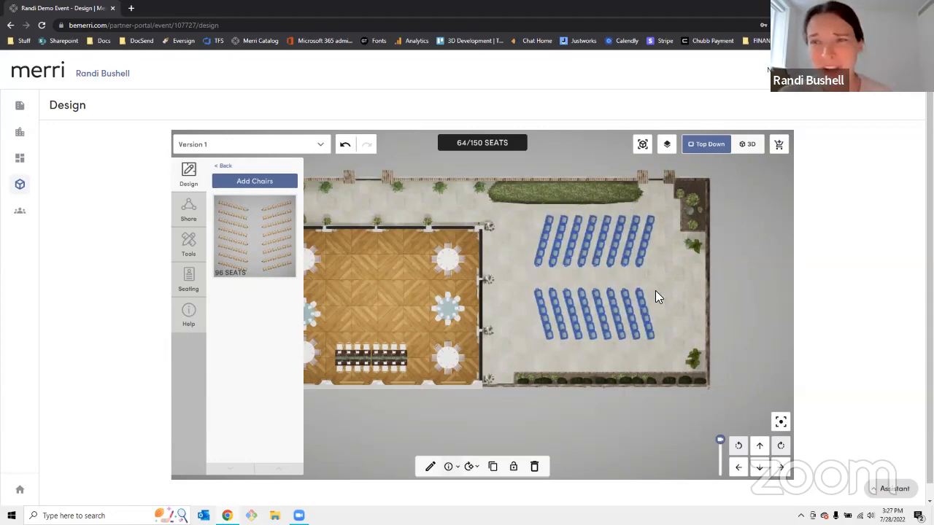
left_click(656, 292)
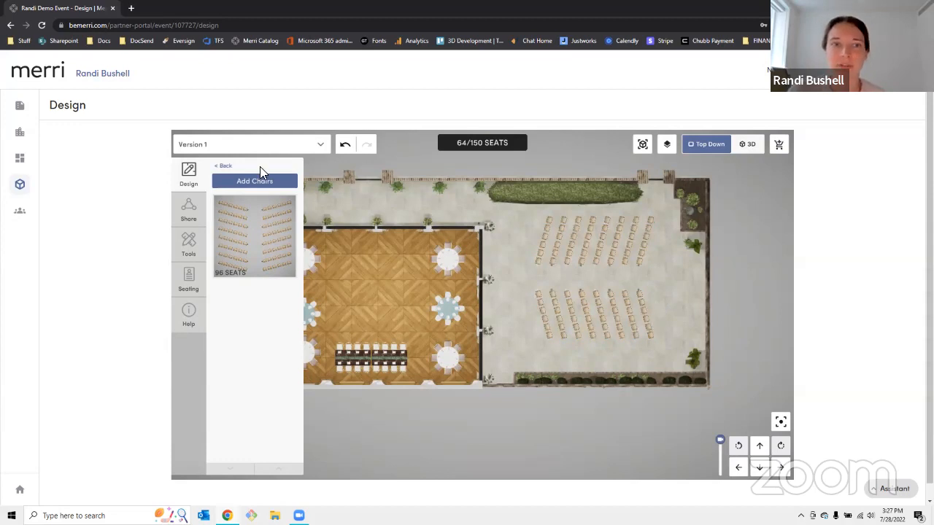
Step: Start a new pipe-and-drape design in White Supervel Drape with the full-width, loosely pleated silhouette, and continue to its customization
left_click(222, 164)
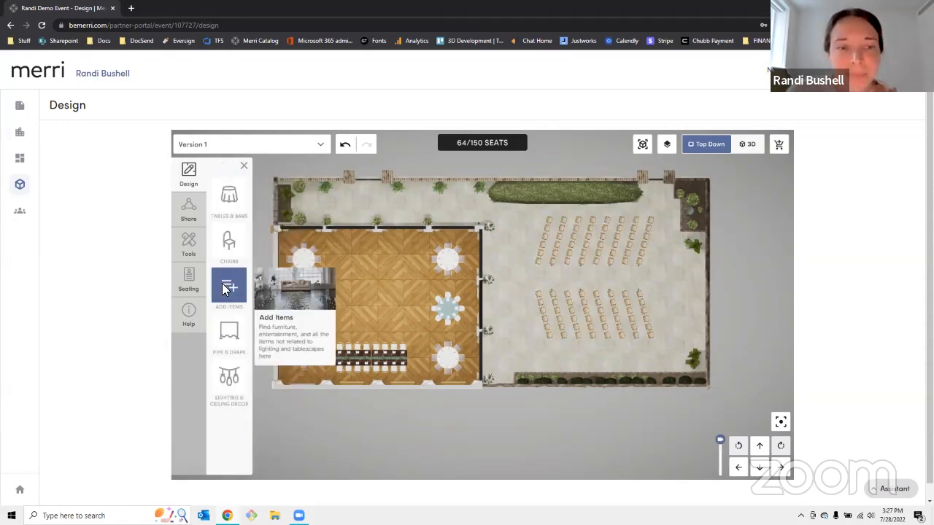
left_click(227, 333)
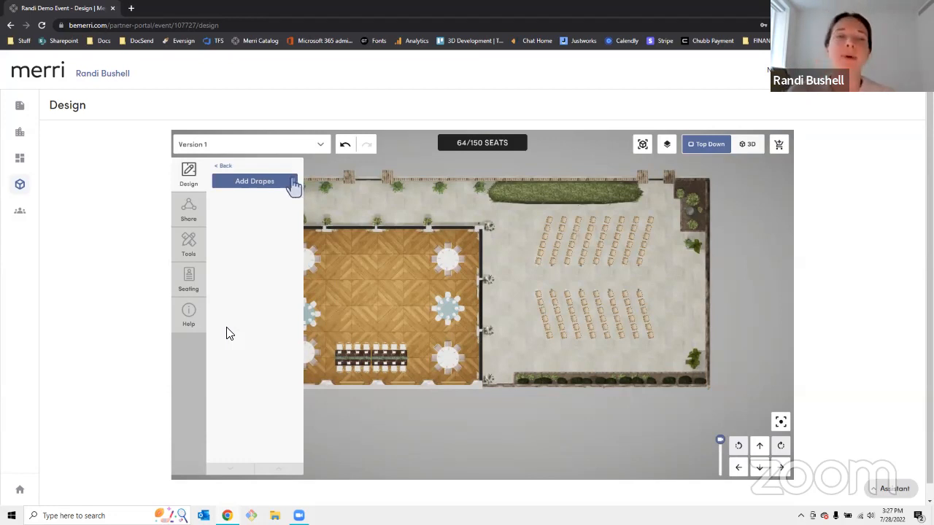
left_click(255, 182)
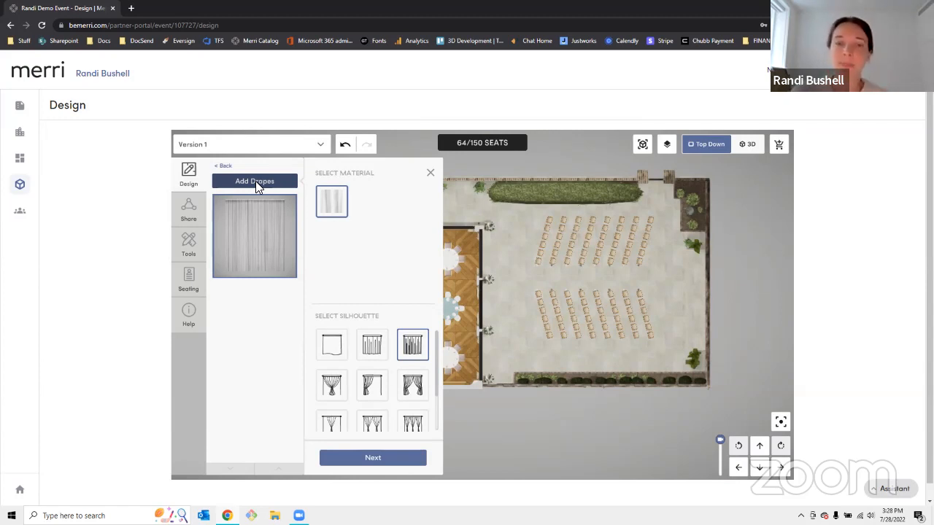
mouse_move(330, 199)
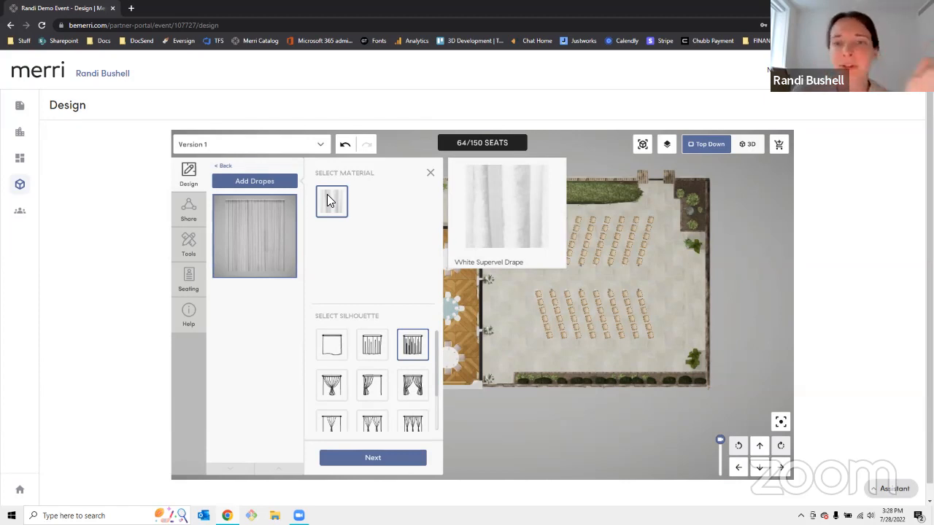
mouse_move(437, 352)
left_mouse_down()
mouse_move(437, 385)
mouse_move(437, 349)
left_mouse_up()
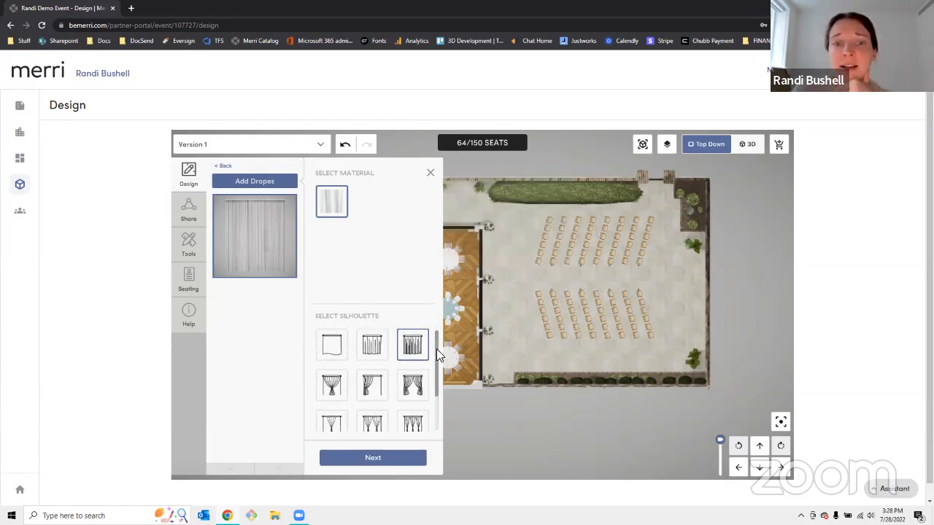
left_click(371, 346)
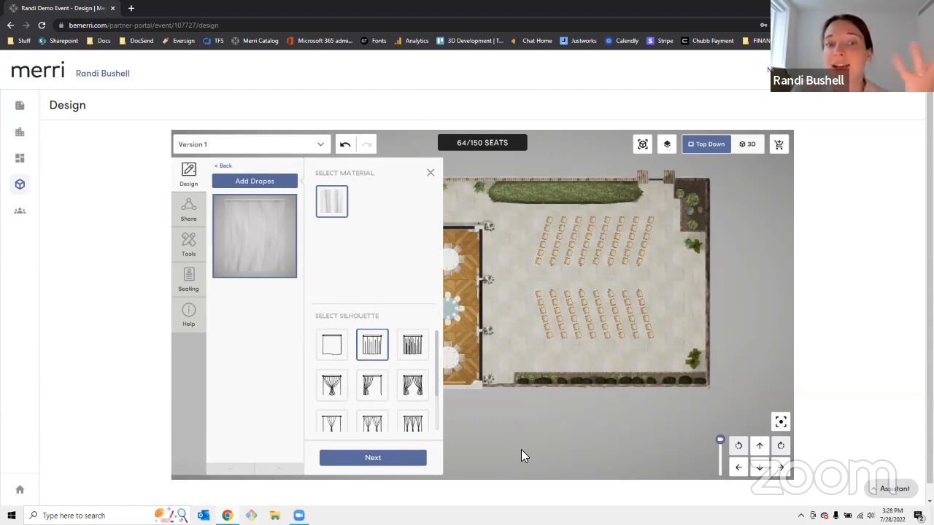
left_click(362, 458)
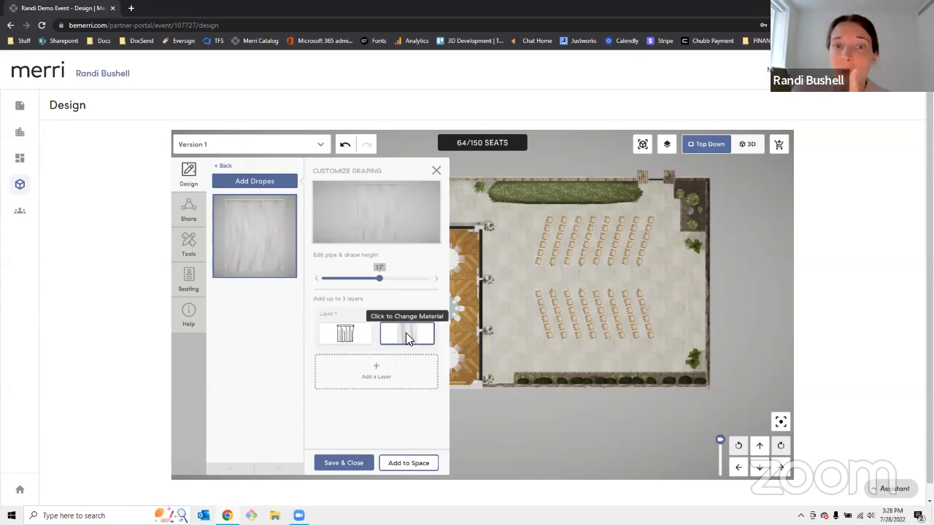
Step: Try different silhouettes for a second layer on the drape, and delete that layer
left_click(377, 375)
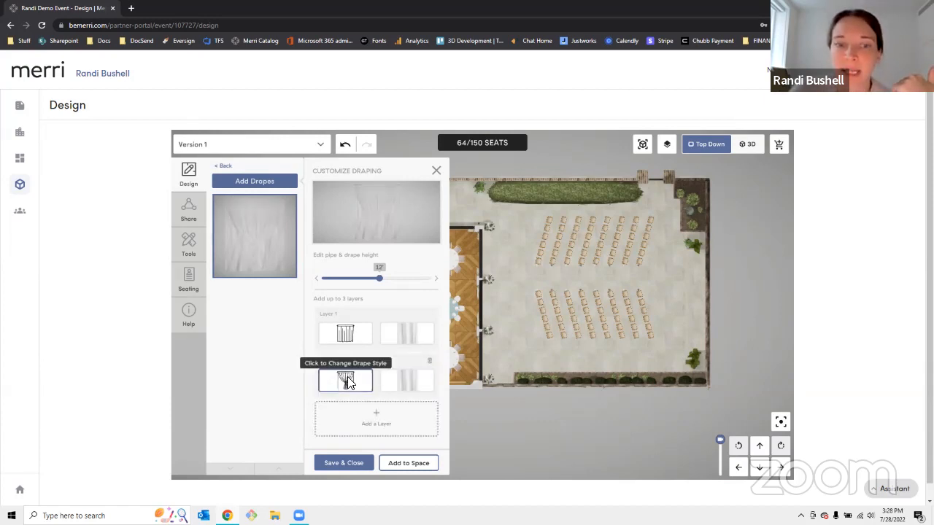
left_click(346, 380)
left_click(371, 325)
left_click(411, 326)
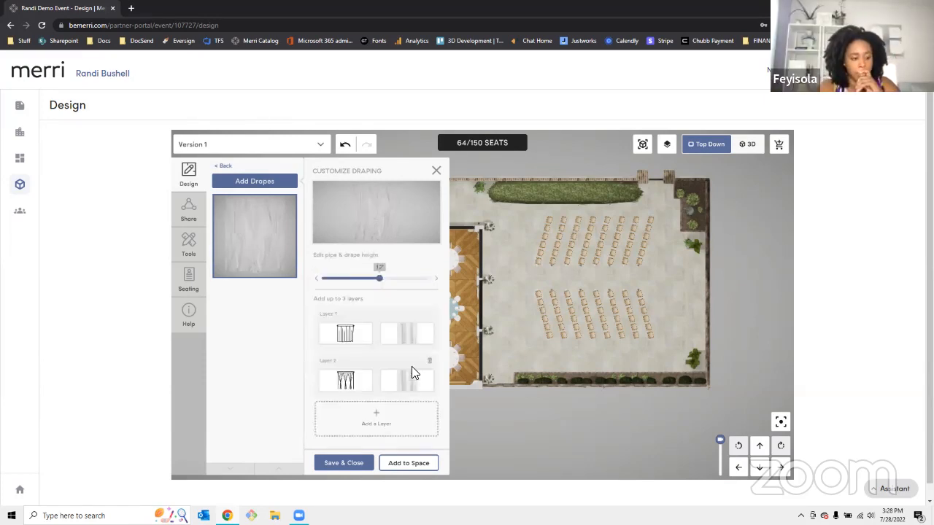
left_click(349, 381)
left_click(336, 319)
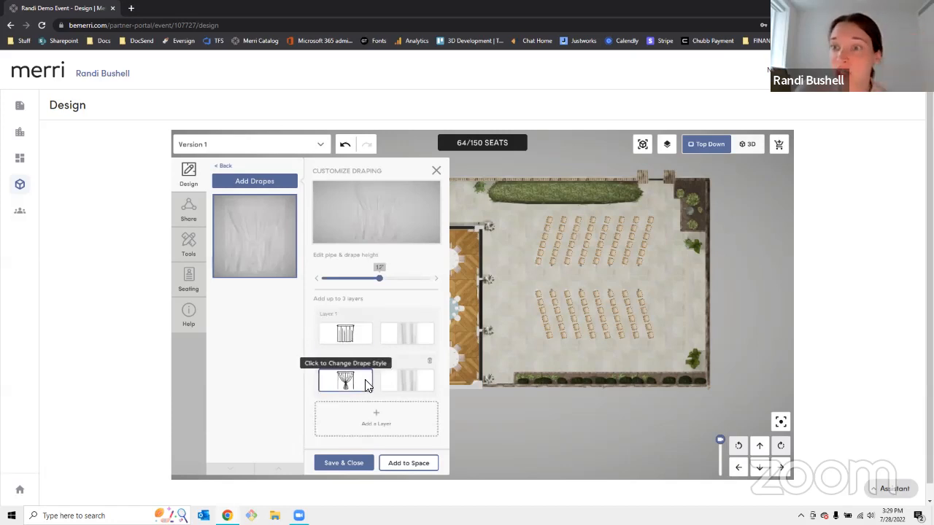
left_click(429, 361)
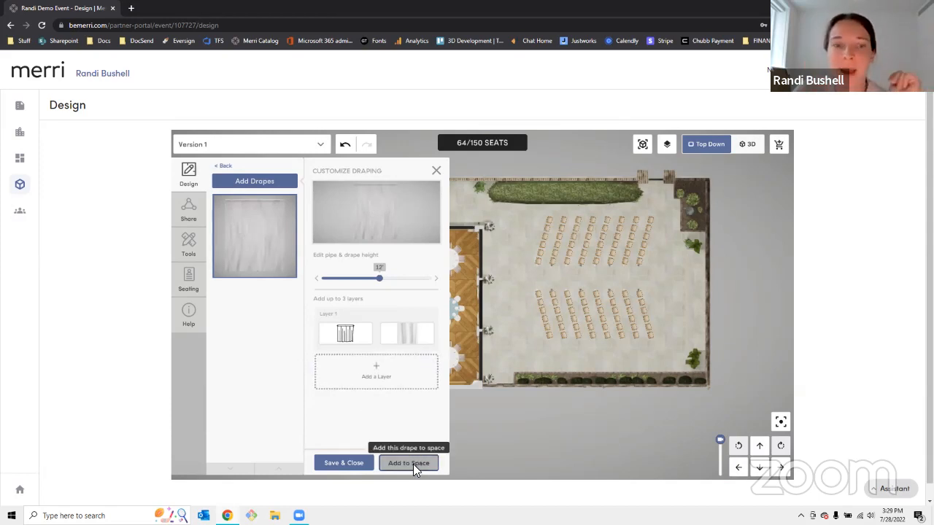
Step: Save the single-layer drape and place it in the ballroom beside the wall facing the planted walkway
left_click(353, 463)
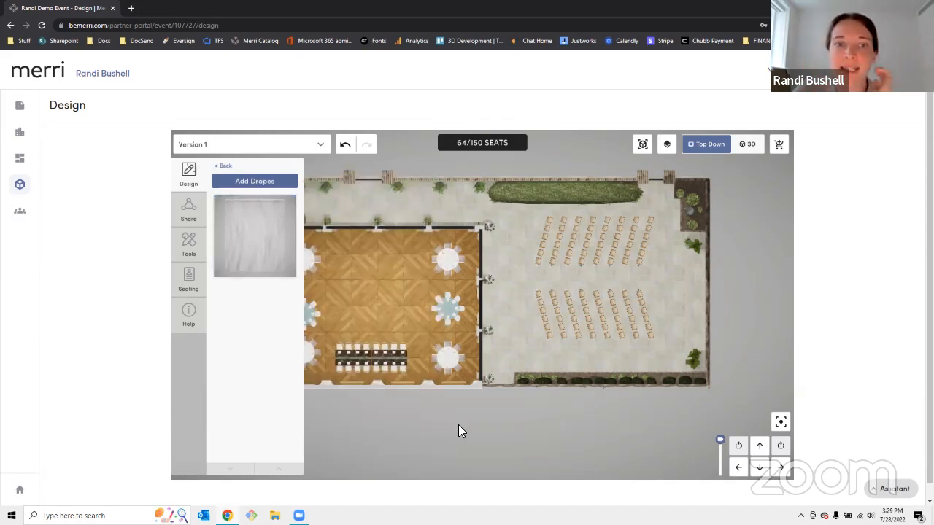
left_click(733, 468)
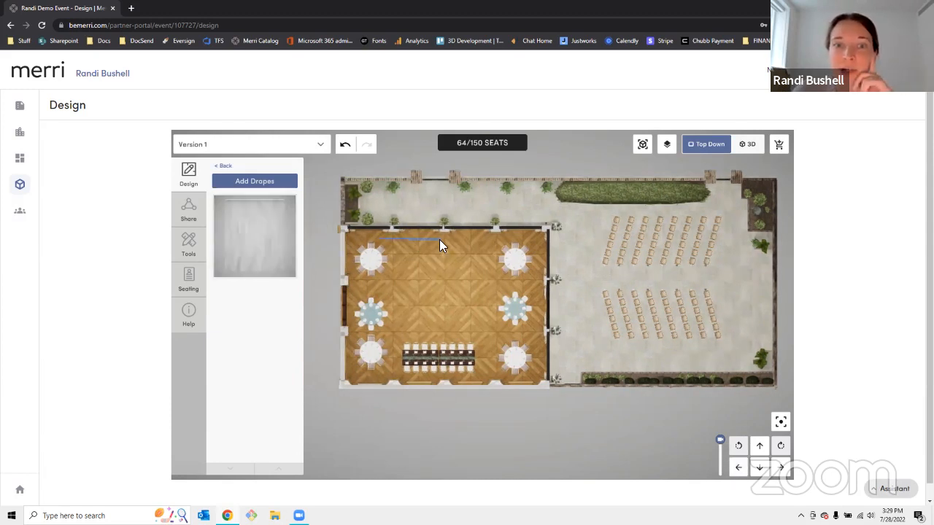
left_click_drag(248, 229, 447, 246)
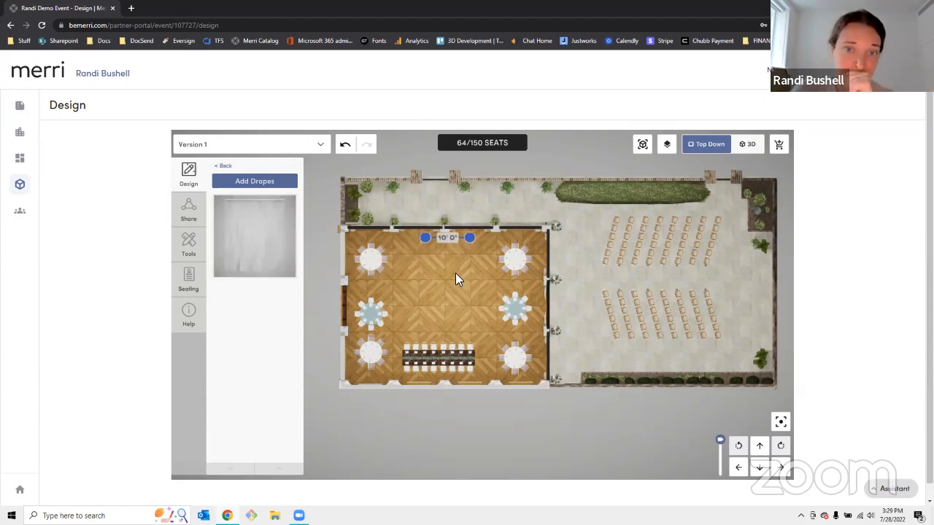
Step: Stretch both ends of the drape to about 39 feet and align it close against the ballroom wall facing the planted walkway
left_click(424, 235)
left_click_drag(425, 235, 354, 237)
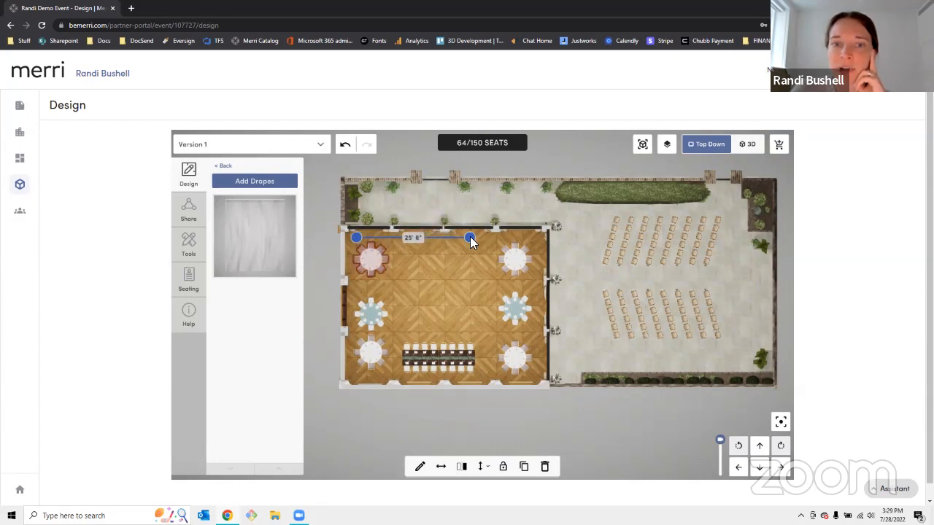
left_click_drag(470, 236, 533, 237)
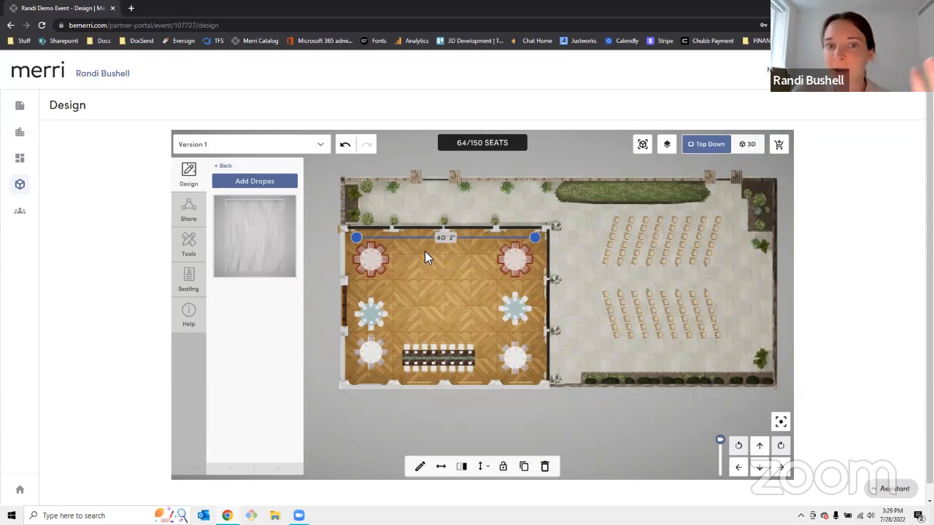
left_click_drag(357, 238, 354, 232)
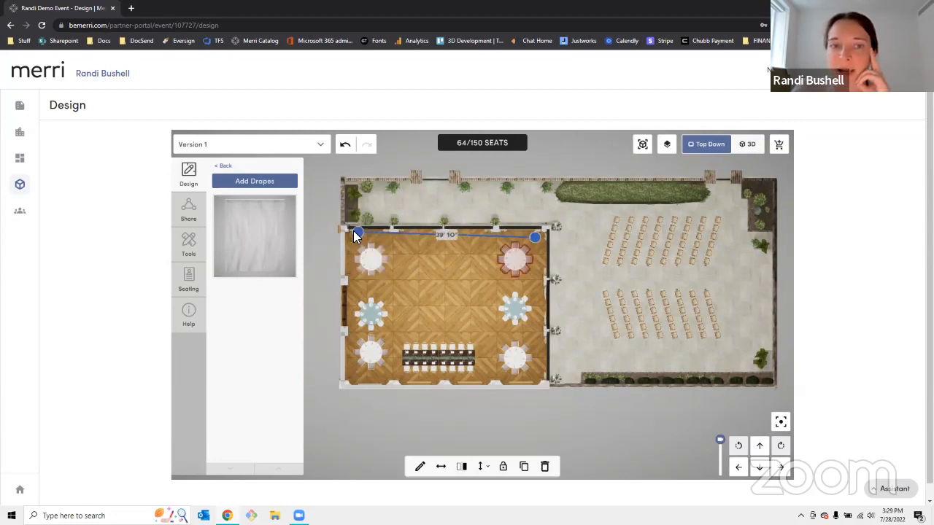
left_click_drag(536, 234, 530, 232)
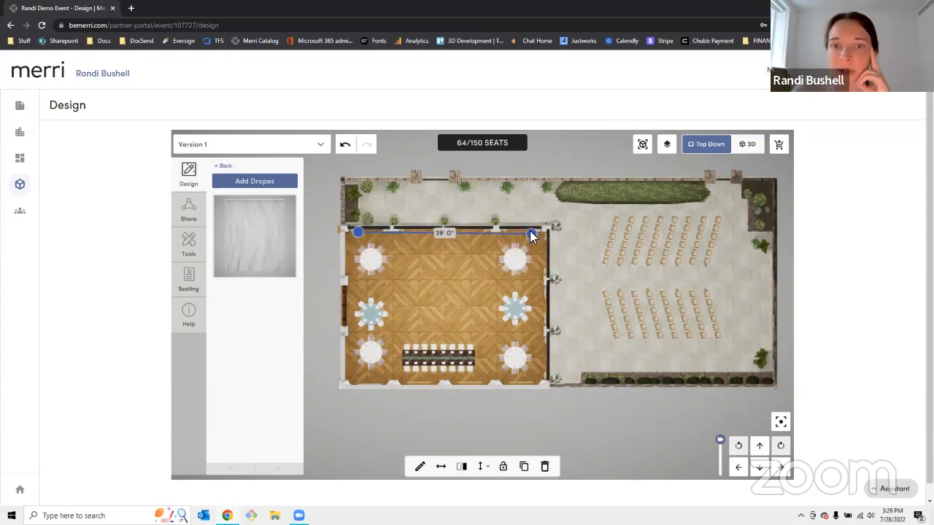
Step: Inspect the ballroom drape in 3D and raise its height to 18 feet
left_click(744, 140)
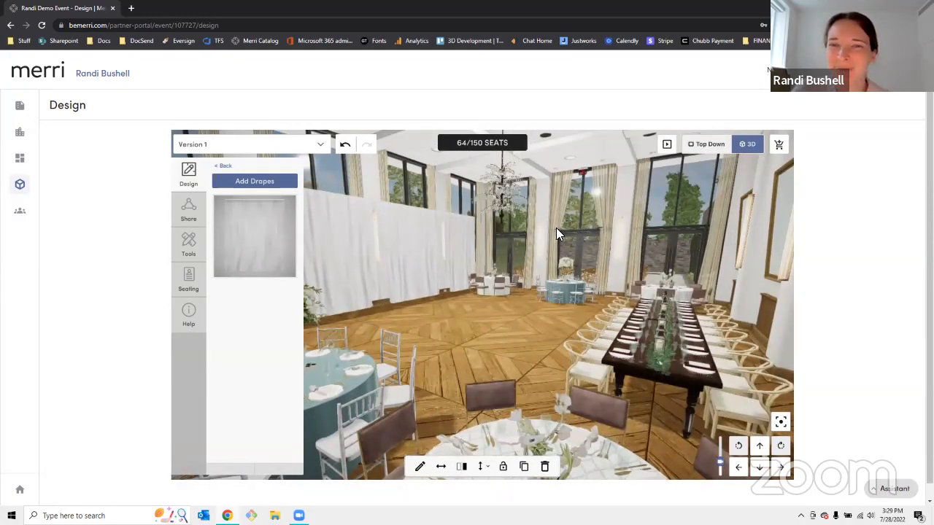
key("Left")
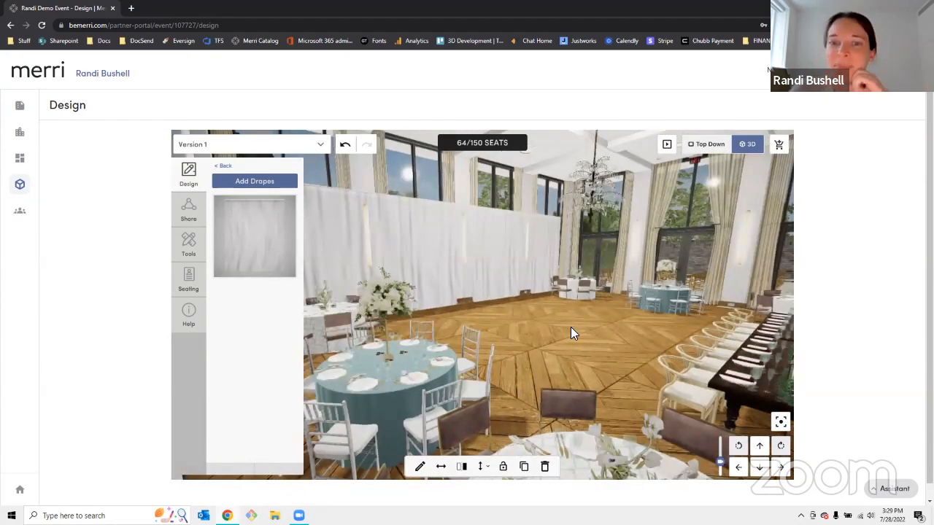
left_click(572, 326)
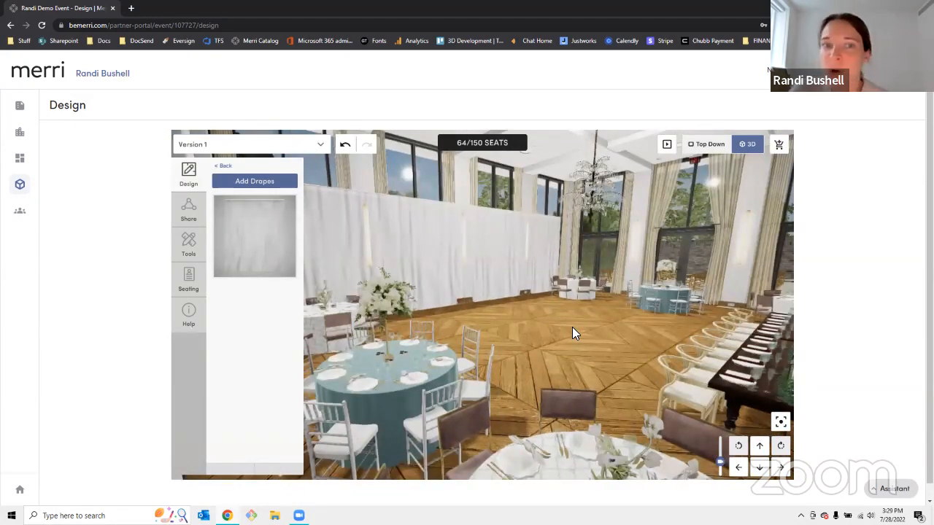
left_click(425, 235)
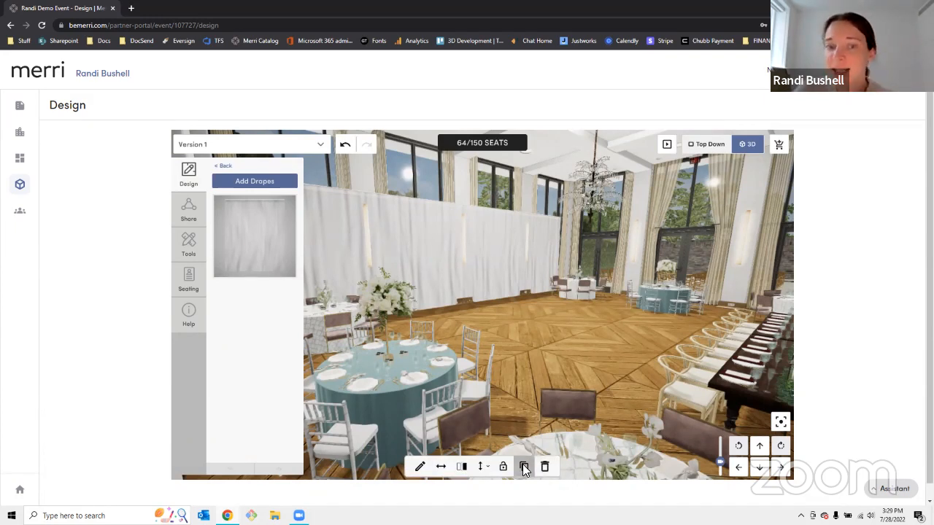
left_click(482, 467)
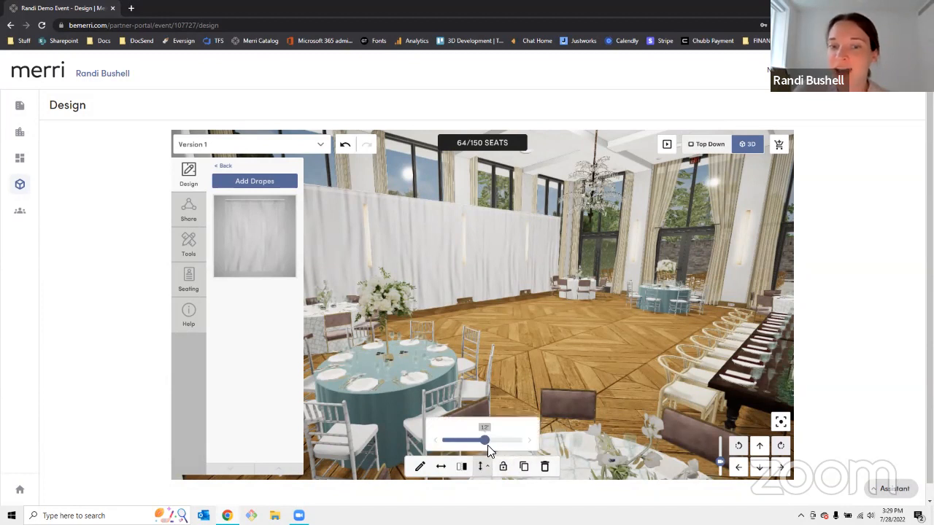
left_click_drag(497, 440, 511, 445)
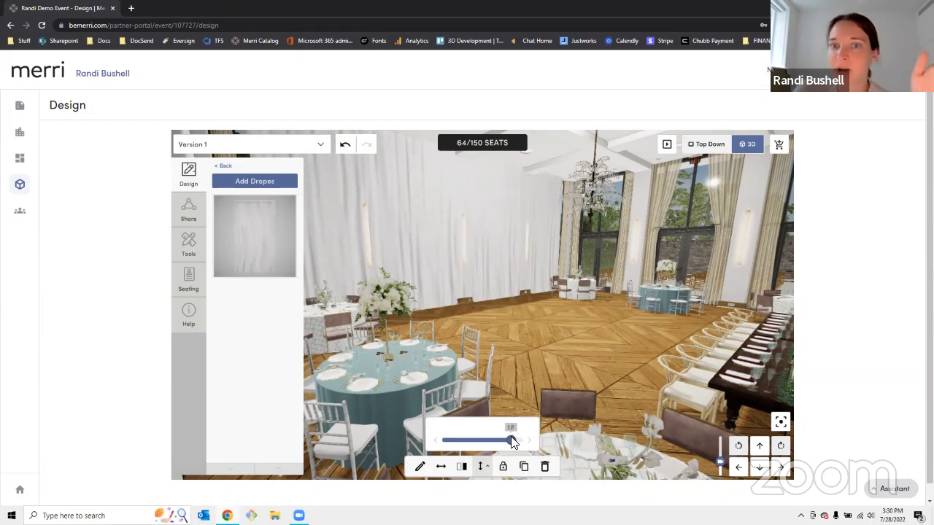
Step: Return to the top-down view and extend the drape's garden-side end through the ballroom wall, making it about 45' 7" long
left_click(708, 143)
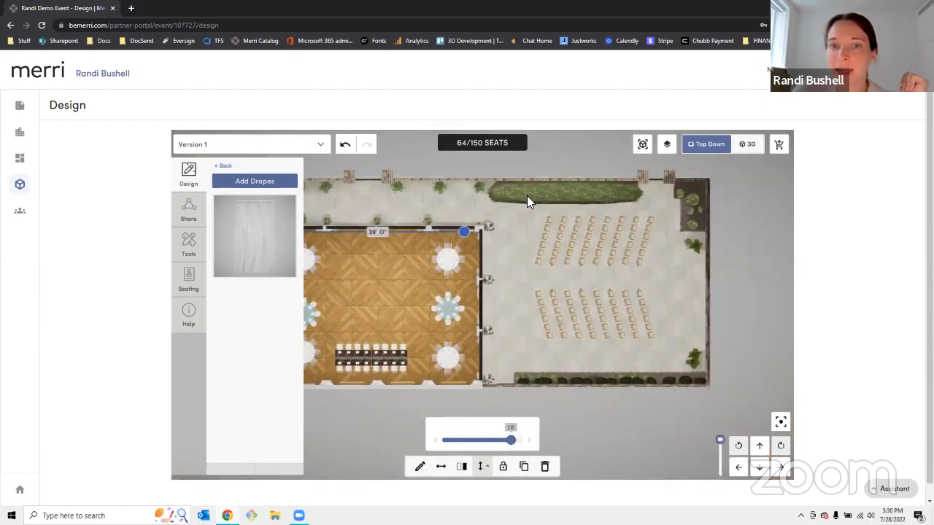
left_click(462, 231)
left_click_drag(462, 232, 494, 240)
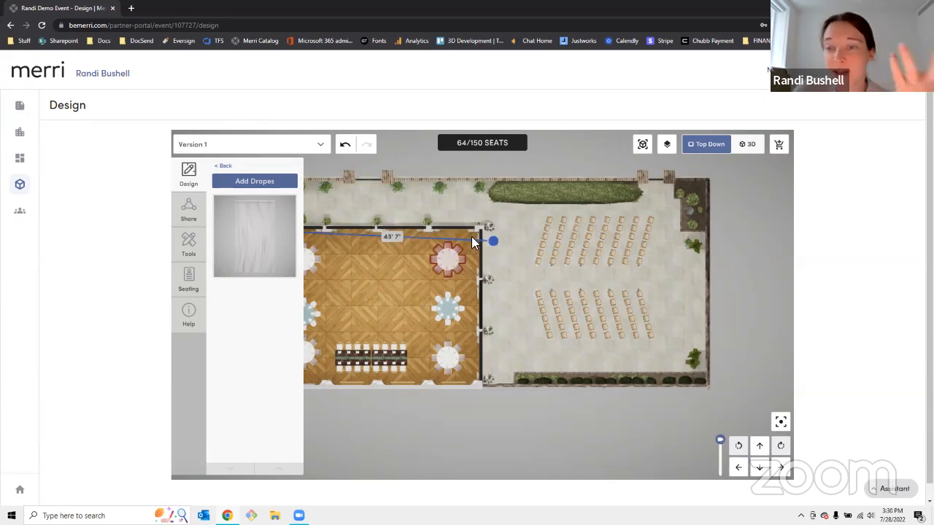
left_click(472, 237)
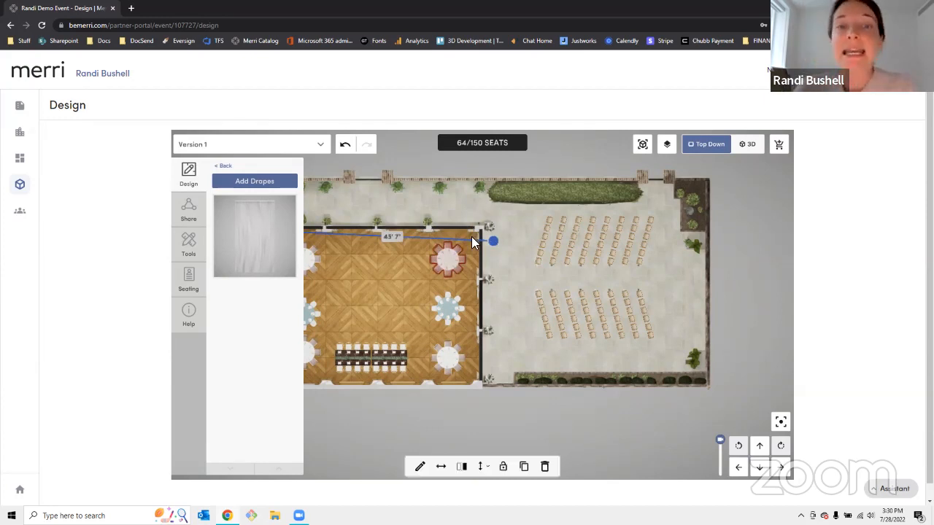
Step: Pull the drape's garden-side end back inside the ballroom wall, making the drape about 40' 2" long
left_click(222, 166)
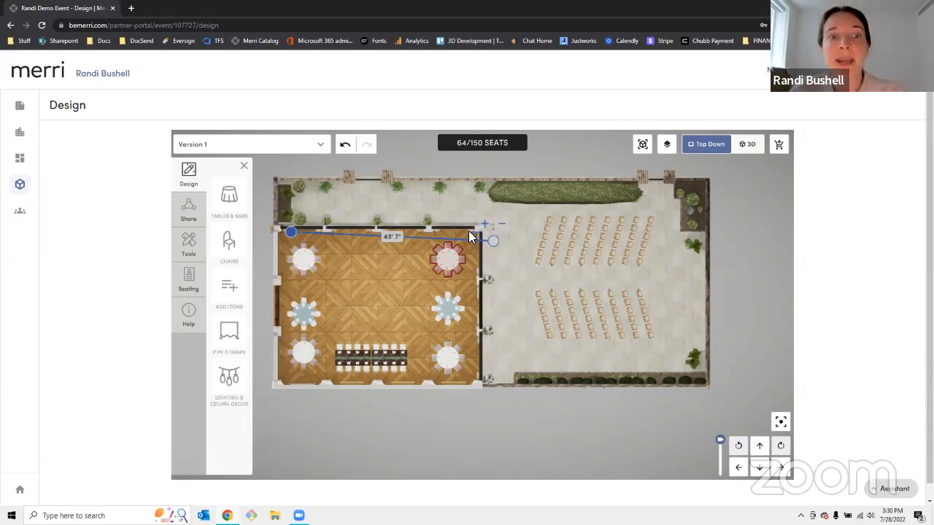
left_click_drag(494, 241, 467, 234)
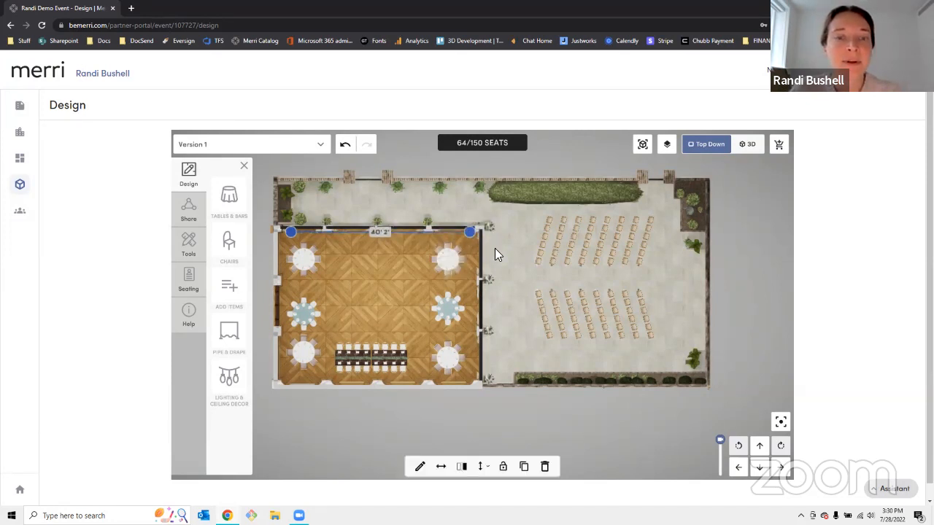
Step: Add the Black Lacquer Dance Floor from the entertainment items to the middle of the ballroom, between the round tables
left_click(235, 288)
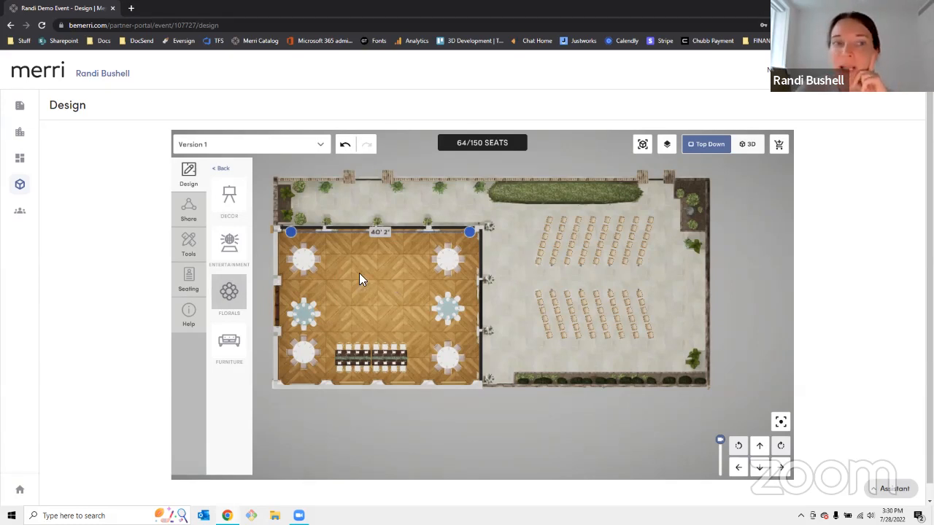
left_click(229, 243)
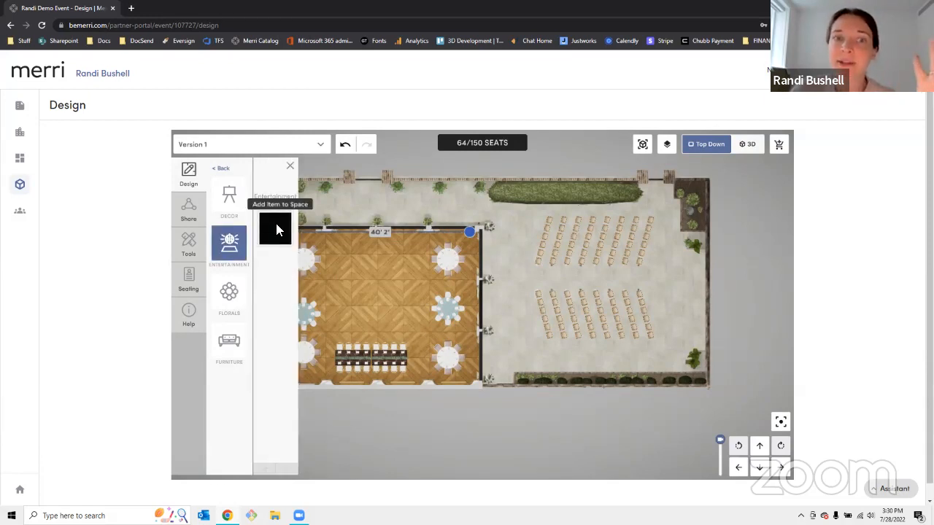
left_click(277, 227)
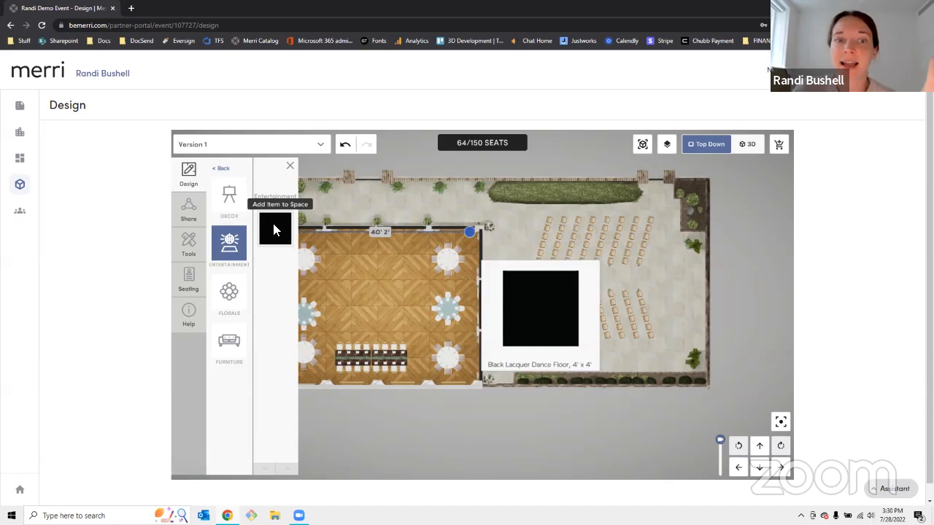
left_click_drag(331, 275, 360, 291)
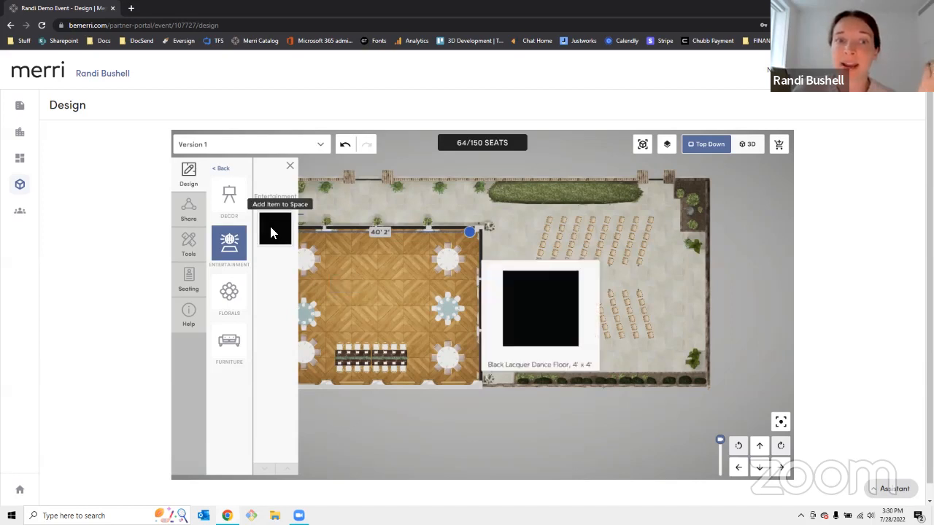
left_click_drag(274, 230, 367, 307)
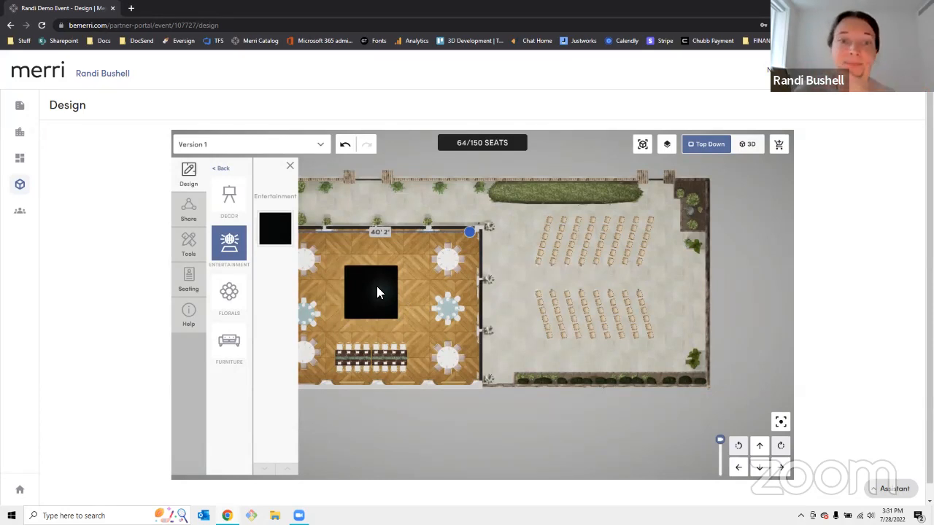
Step: Resize the dance floor to a custom length of 15' and width of 16'
left_click(376, 288)
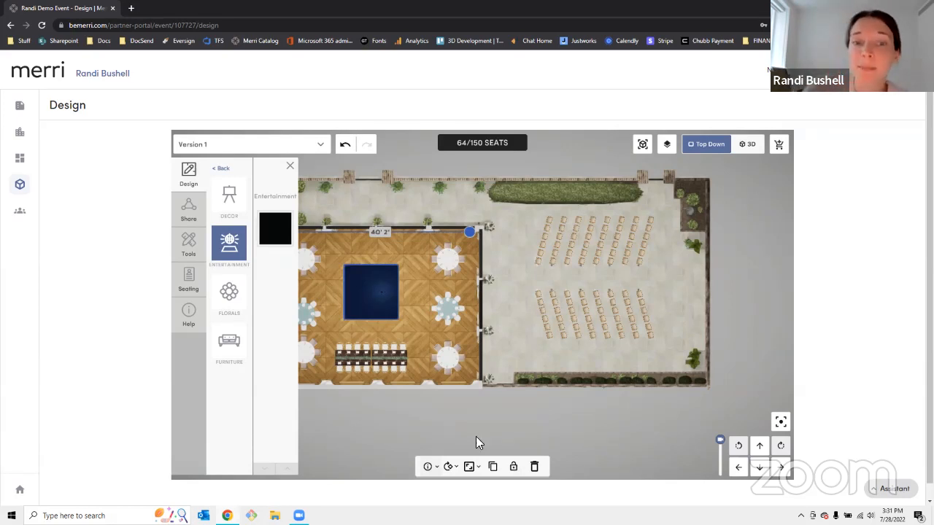
left_click(468, 467)
left_click_drag(481, 440, 495, 441)
mouse_move(483, 405)
left_mouse_down()
mouse_move(495, 409)
mouse_move(486, 406)
left_mouse_up()
left_click_drag(498, 440, 489, 443)
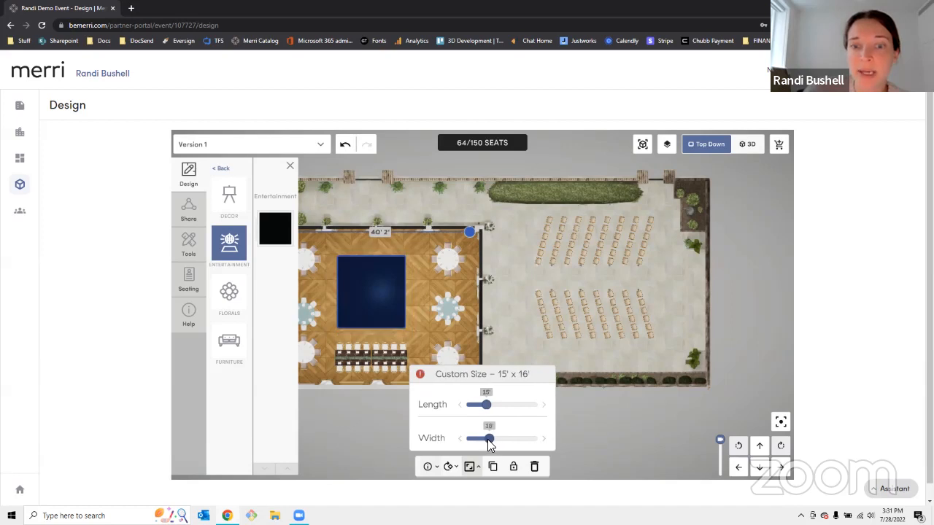
left_click(594, 429)
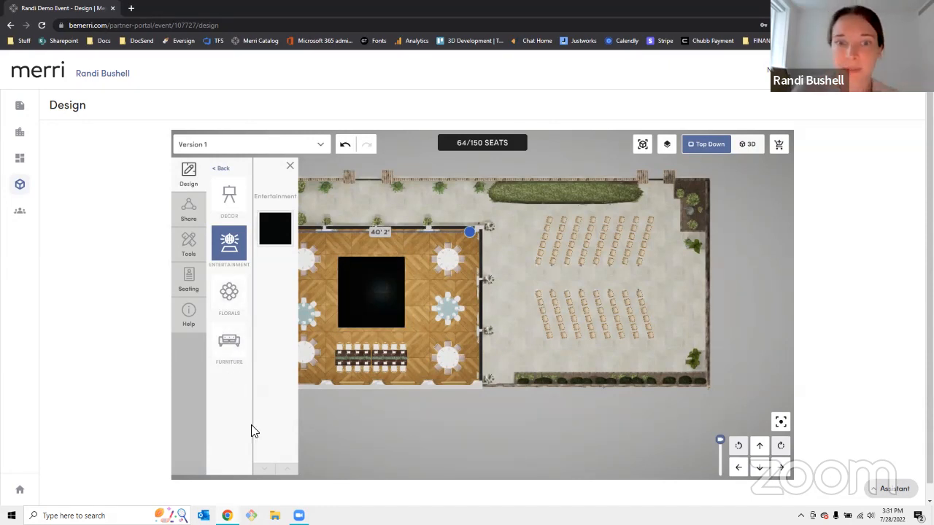
Step: Place the cushioned sofa on the planted walkway against the ballroom's outer wall, with the rectangular wooden coffee table in front of it
left_click(225, 340)
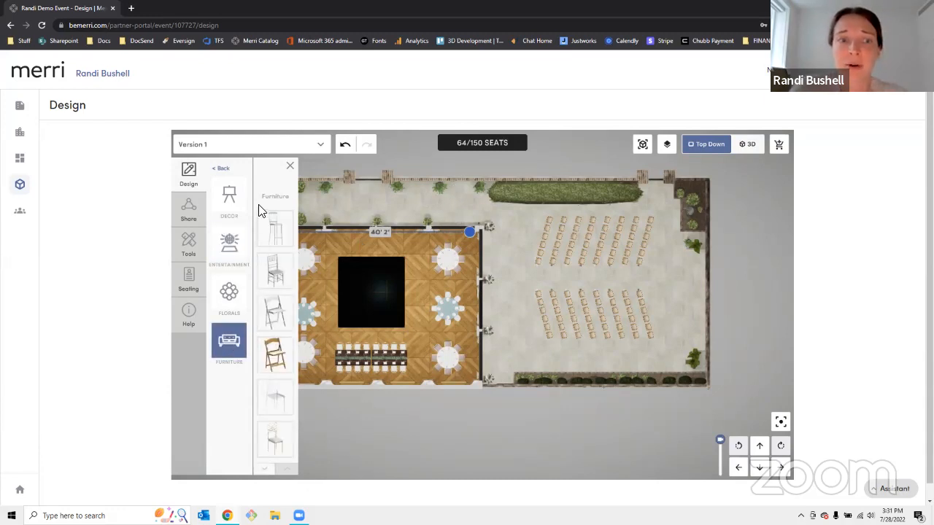
left_click(263, 470)
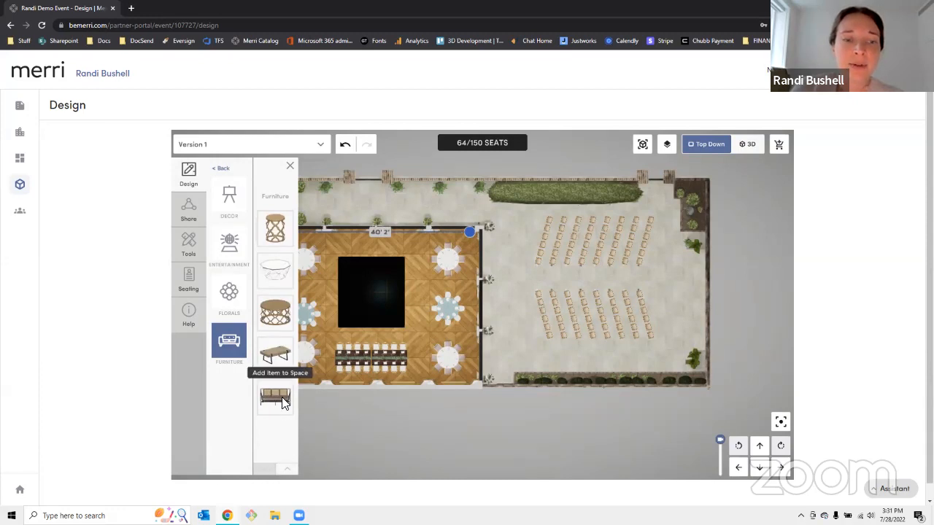
left_click_drag(465, 204, 453, 223)
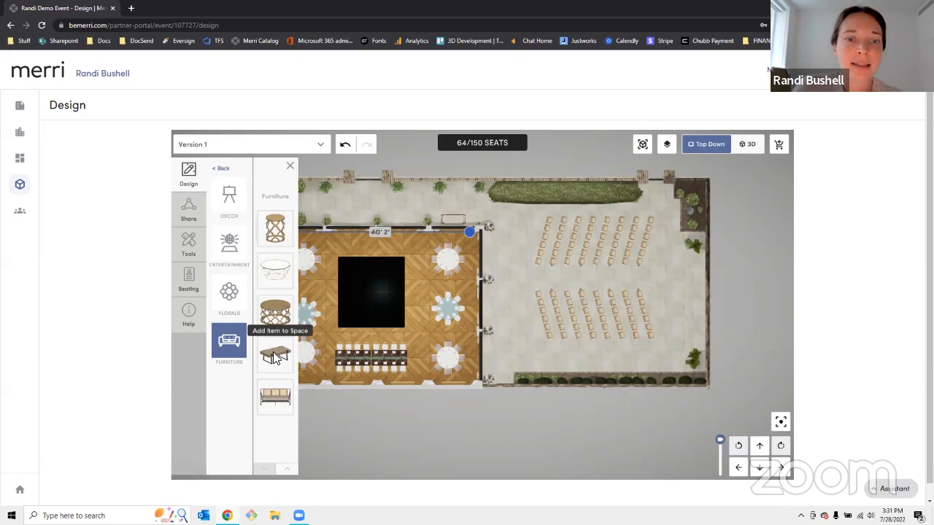
left_click(736, 468)
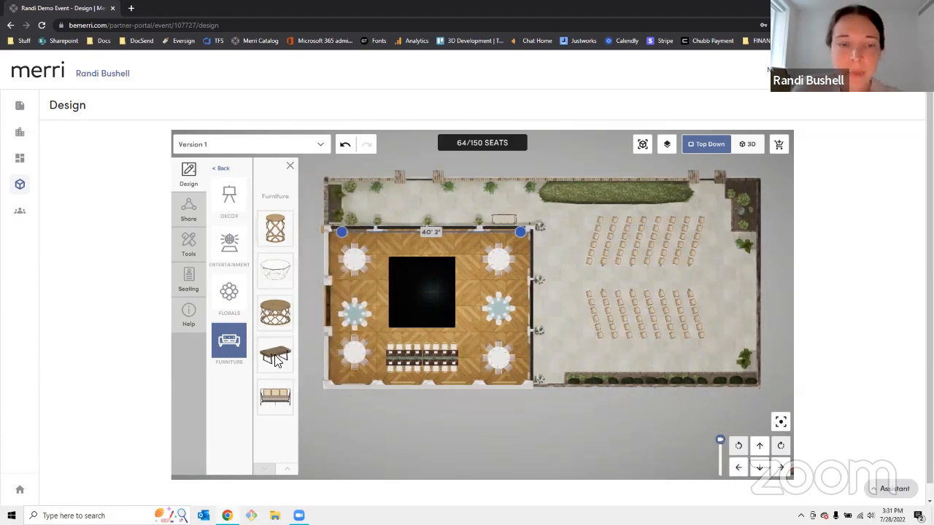
left_click_drag(284, 343, 500, 211)
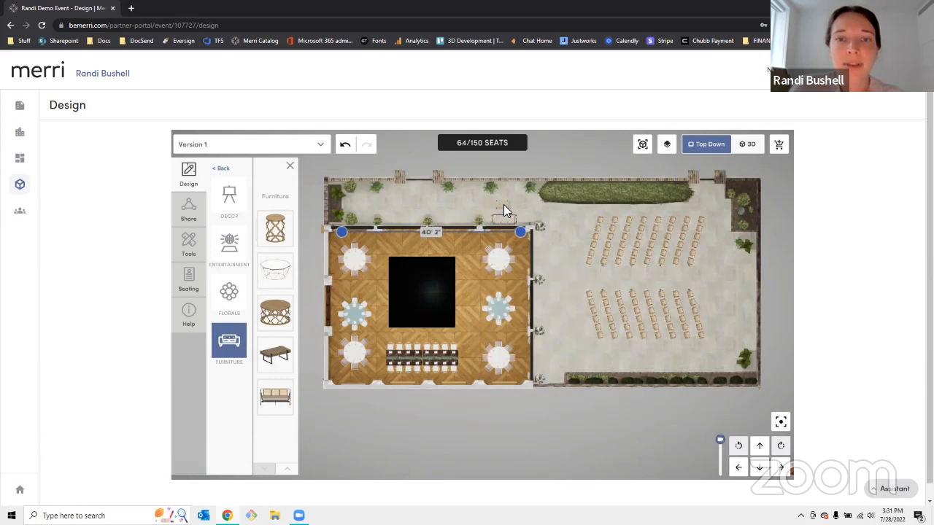
left_click_drag(494, 211, 496, 213)
left_click(222, 170)
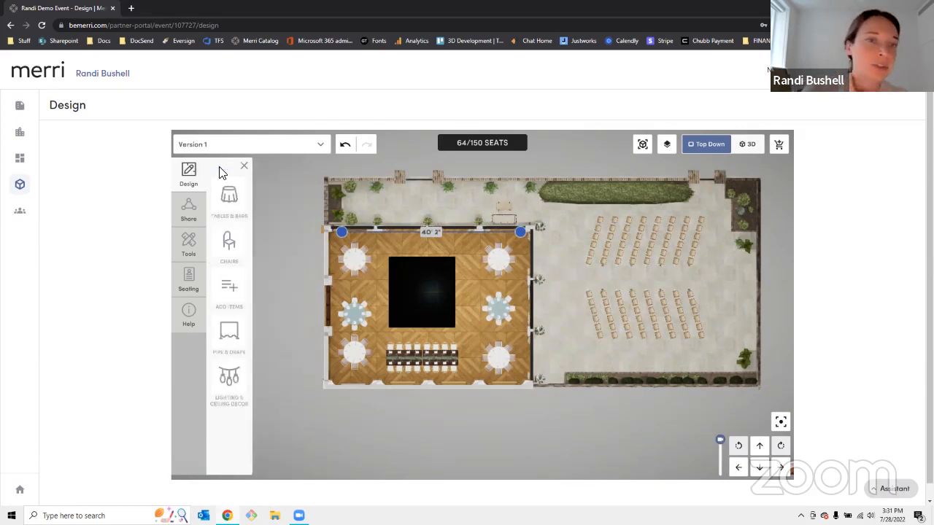
Step: Preview the ballroom in 3D under nighttime lighting and return it to daytime lighting
left_click(750, 145)
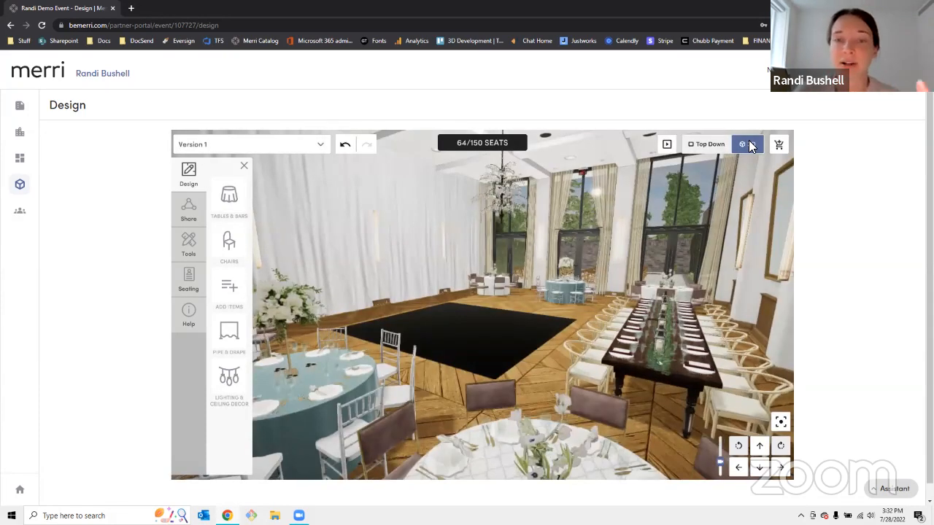
left_click(230, 378)
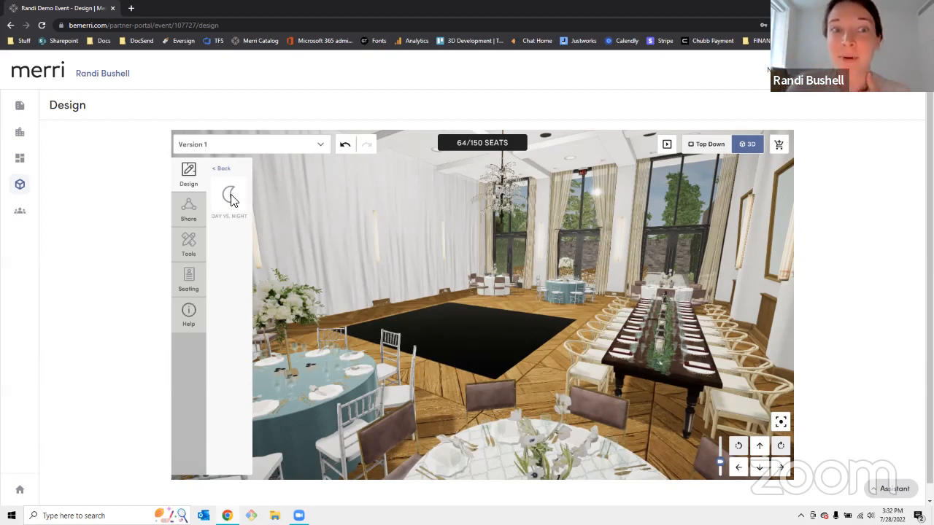
mouse_move(228, 202)
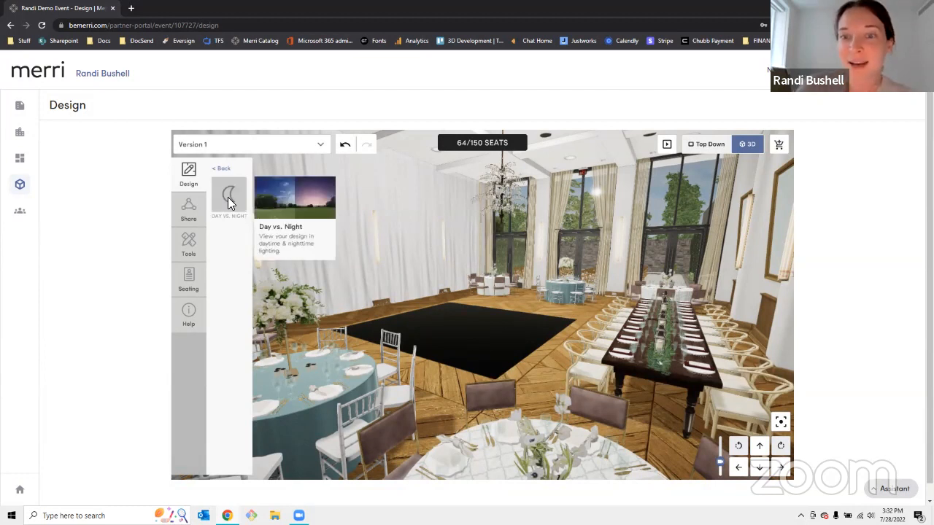
left_click(228, 201)
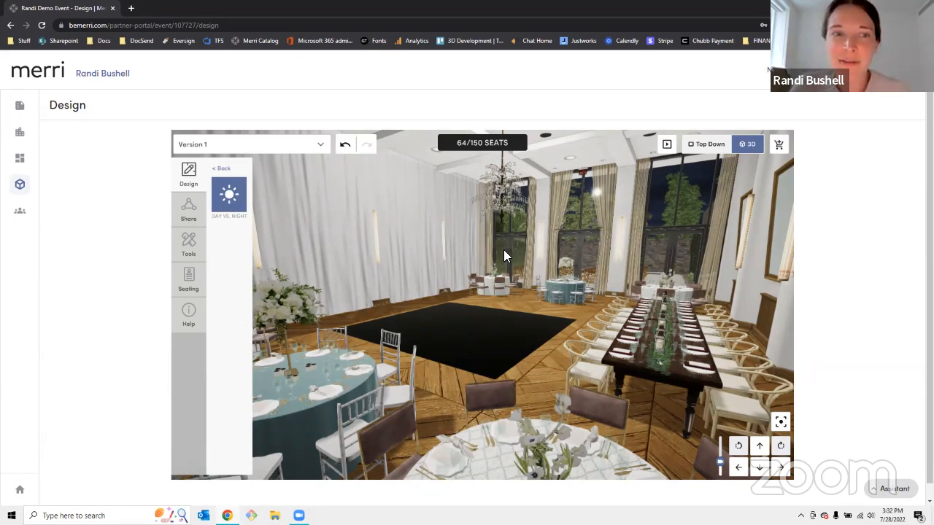
left_click(231, 200)
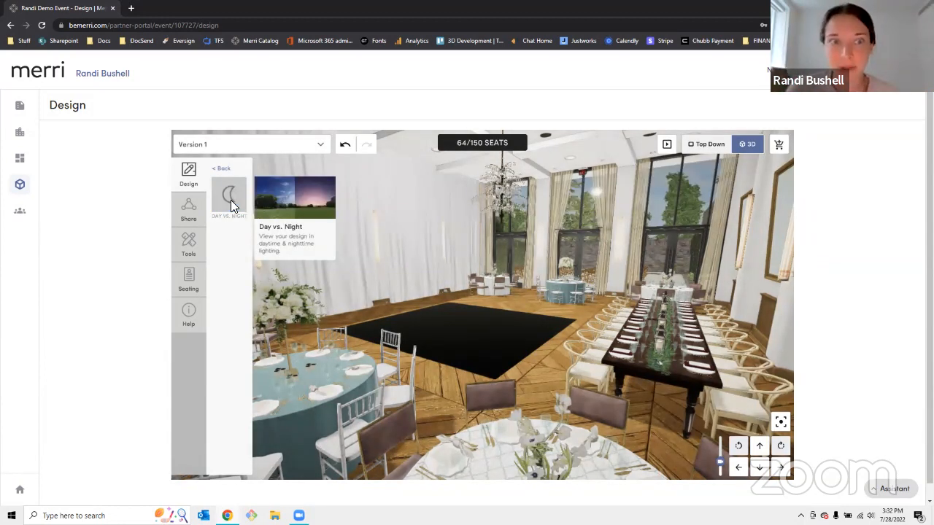
left_click(224, 169)
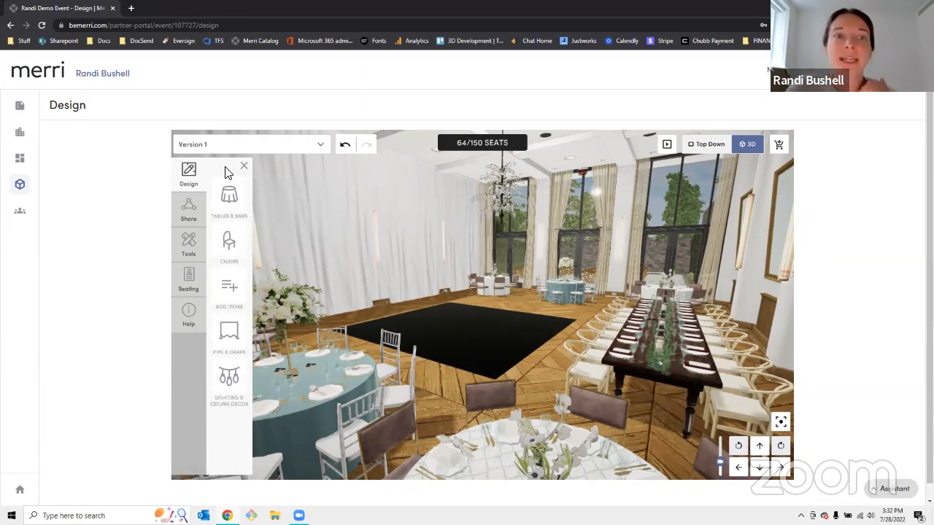
Step: Rename the current layout version as 64 Guests
left_click(319, 144)
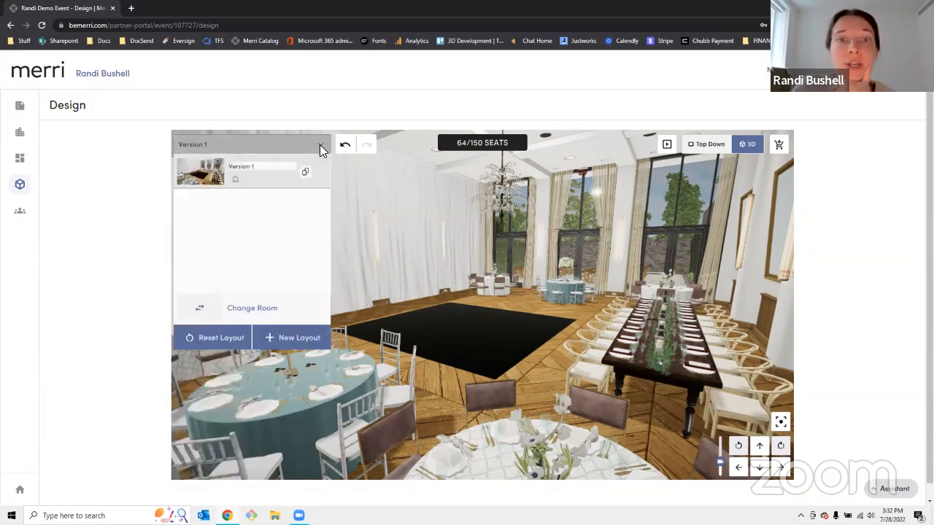
double_click(261, 165)
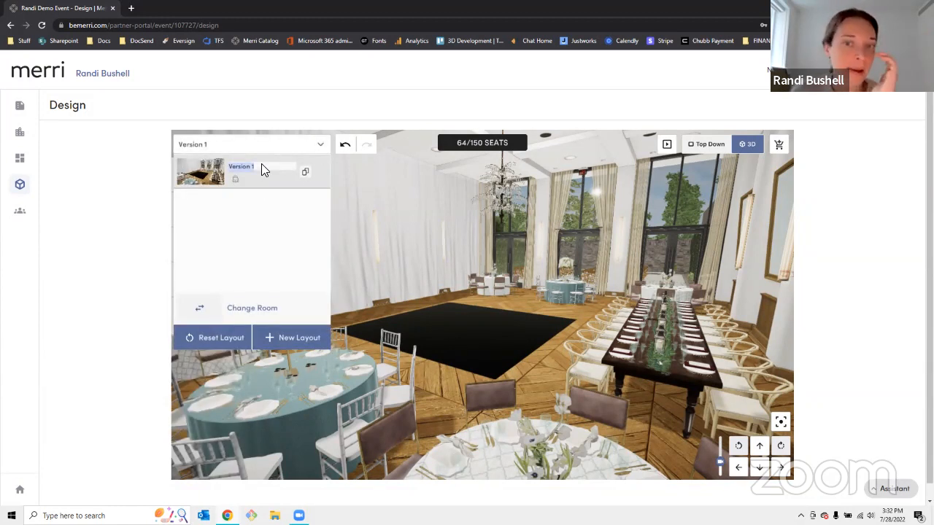
type("64 Guests")
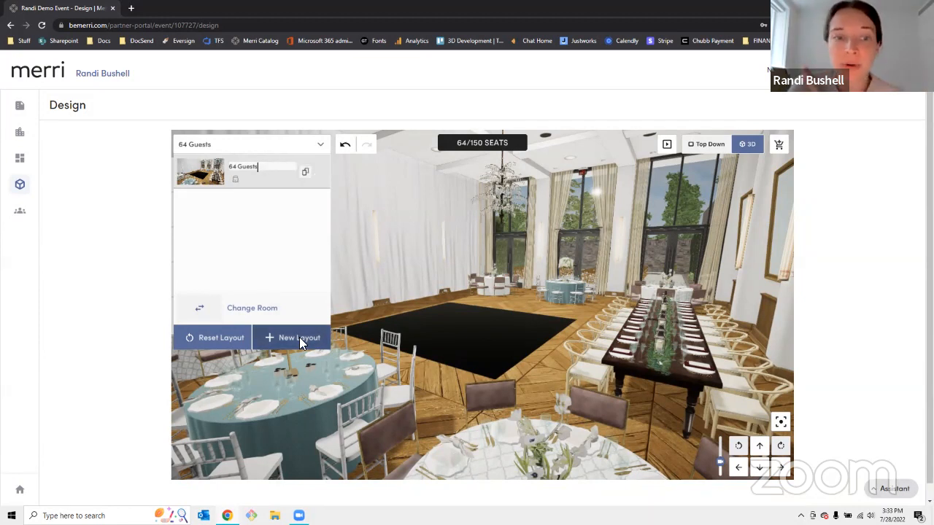
Step: Duplicate the 64 Guests layout and name the copy 75 Guests
left_click(307, 170)
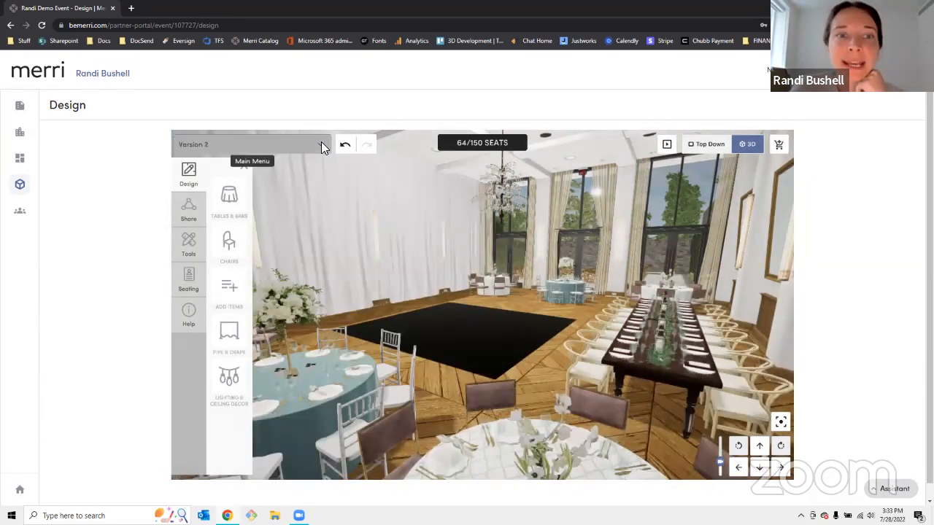
left_click(321, 144)
triple_click(272, 166)
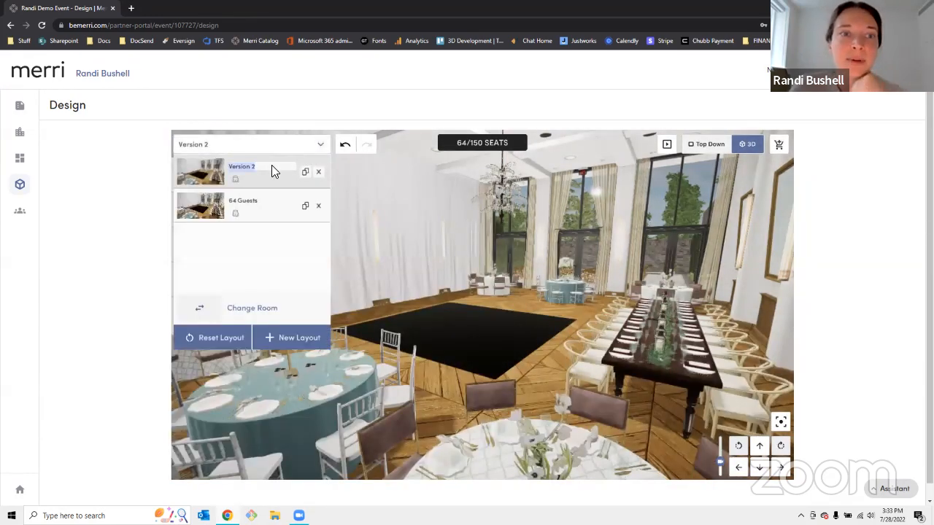
type("75 Guests")
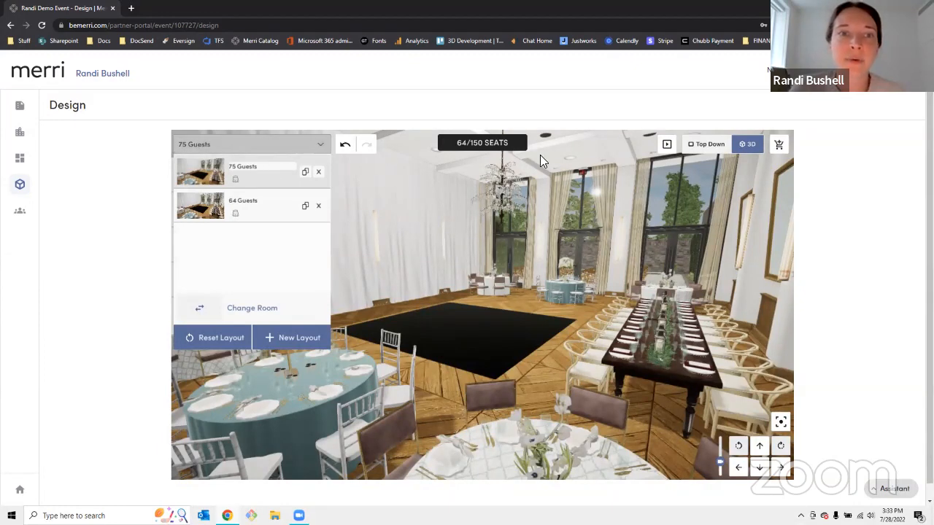
left_click(321, 145)
Step: In the top-down view of the 75 Guests layout, shift the white round table beside the long table slightly toward the ballroom corner
left_click(714, 144)
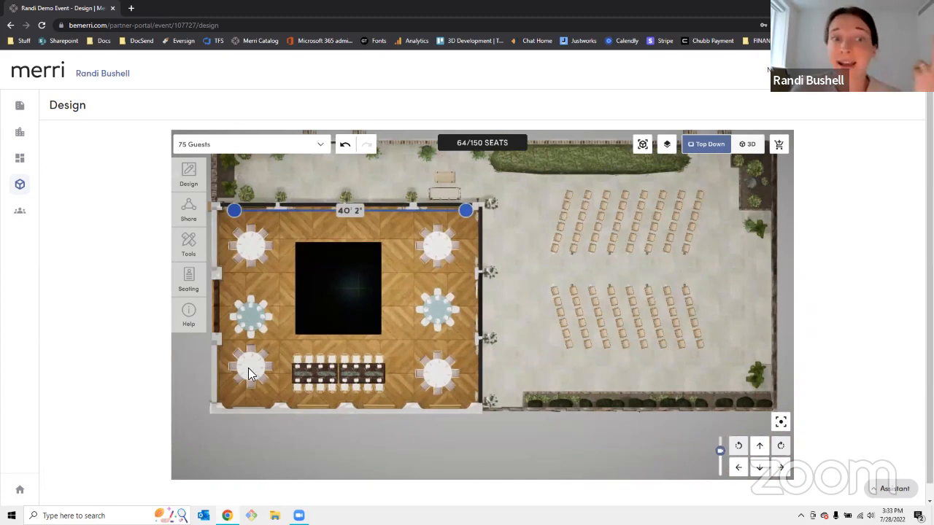
scroll(249, 367, "up", 1)
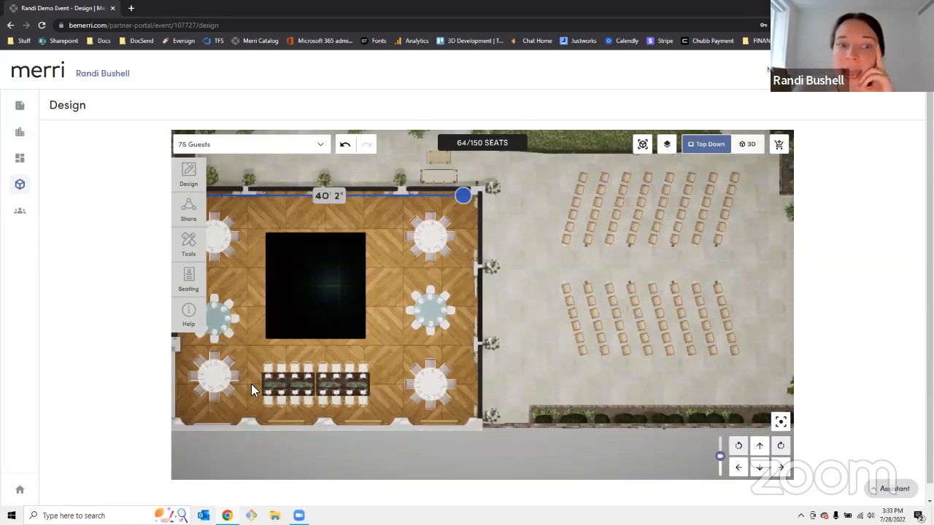
left_click(212, 380)
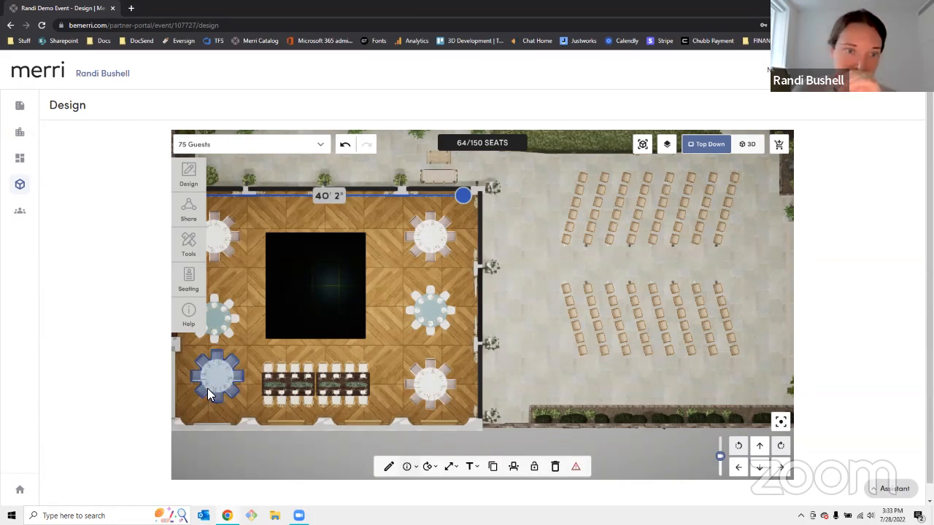
left_click_drag(211, 389, 207, 390)
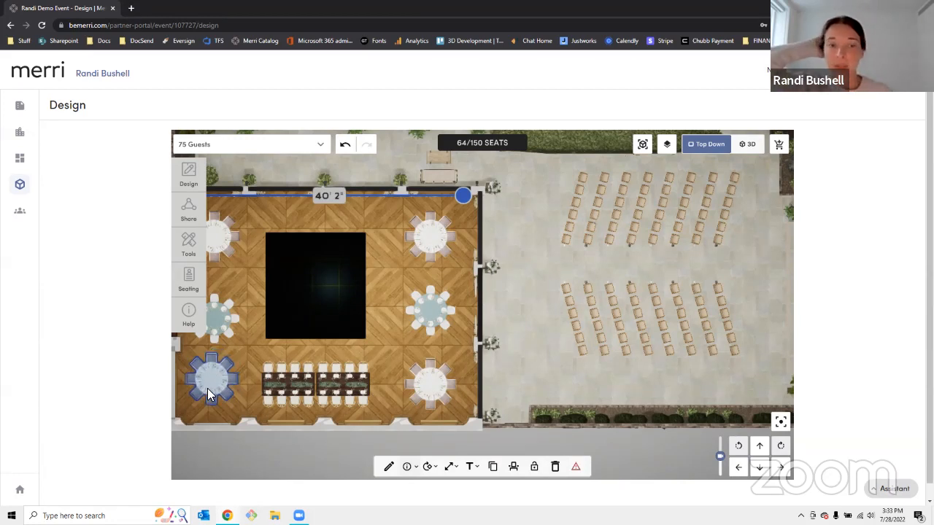
left_click(218, 425)
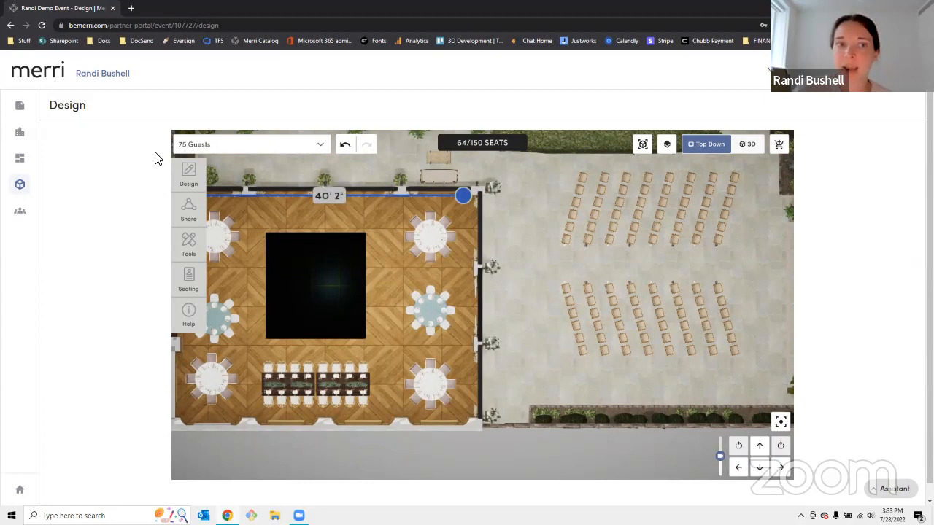
Step: Edit the round table design with the white lattice tablecloth to seat 10 guests and save it
left_click(188, 174)
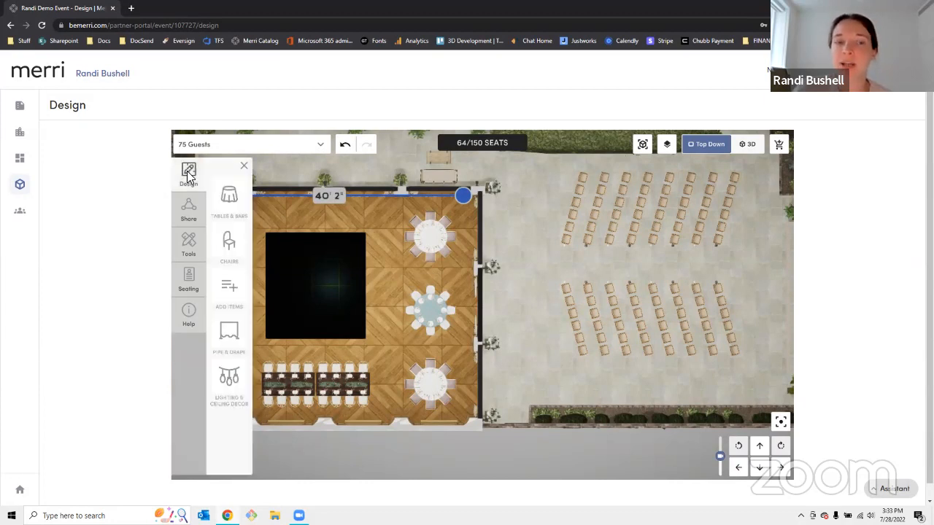
left_click(245, 216)
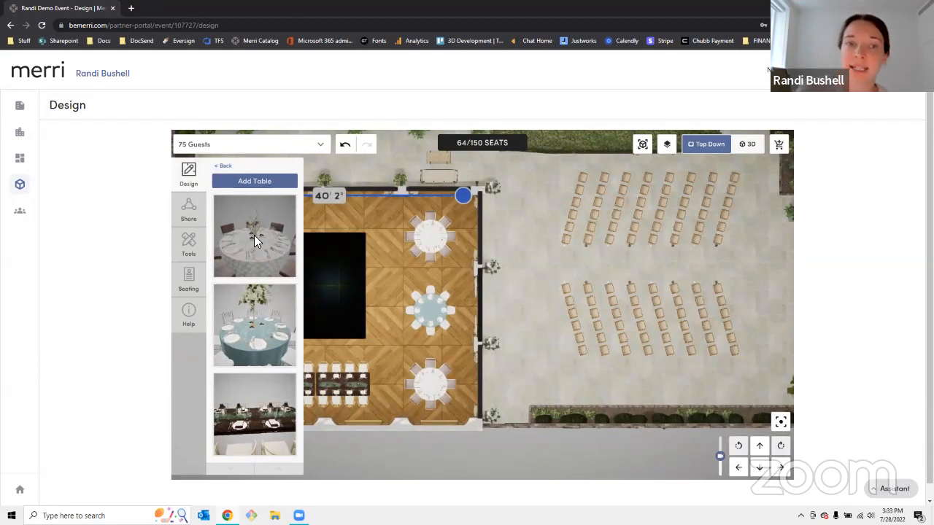
left_click(310, 247)
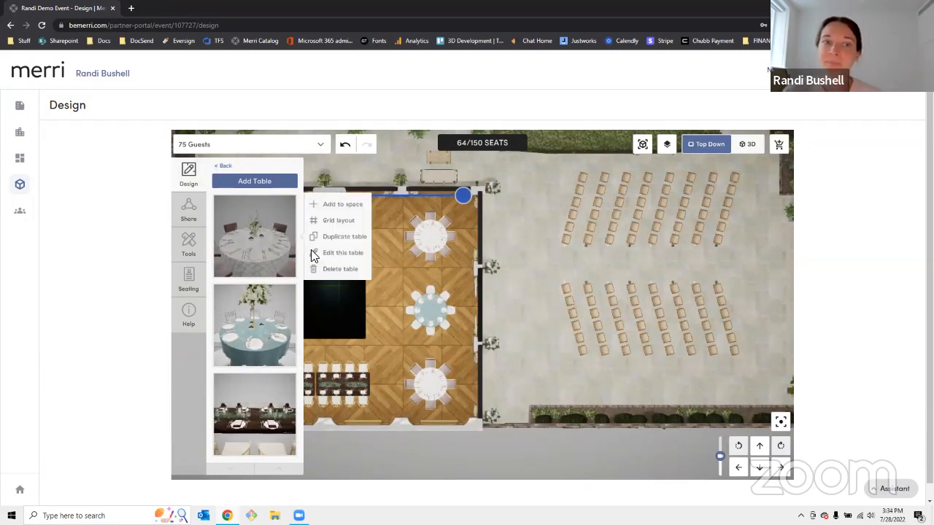
left_click(312, 252)
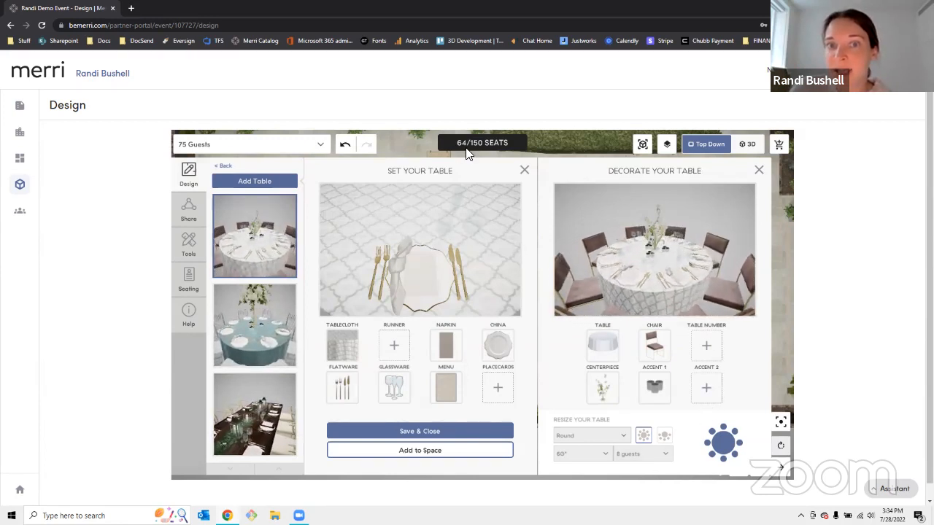
left_click(666, 454)
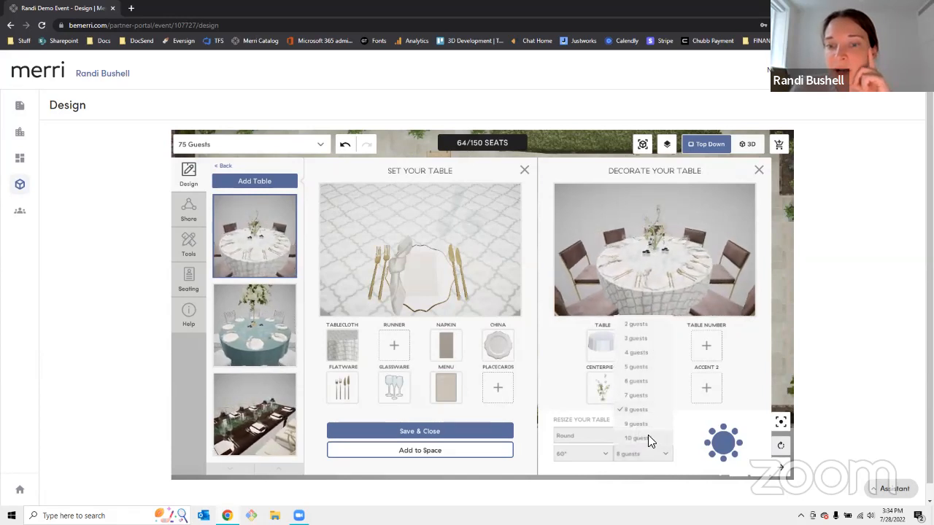
left_click(660, 439)
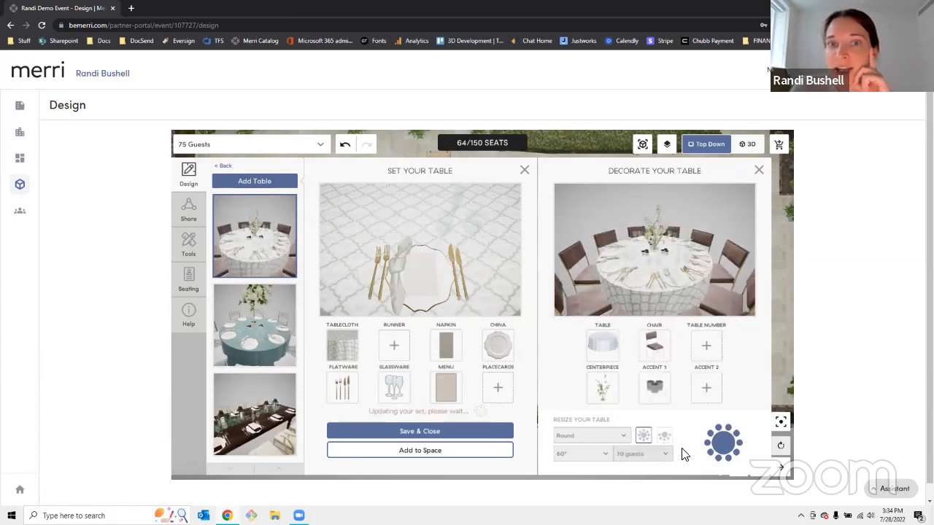
left_click(426, 430)
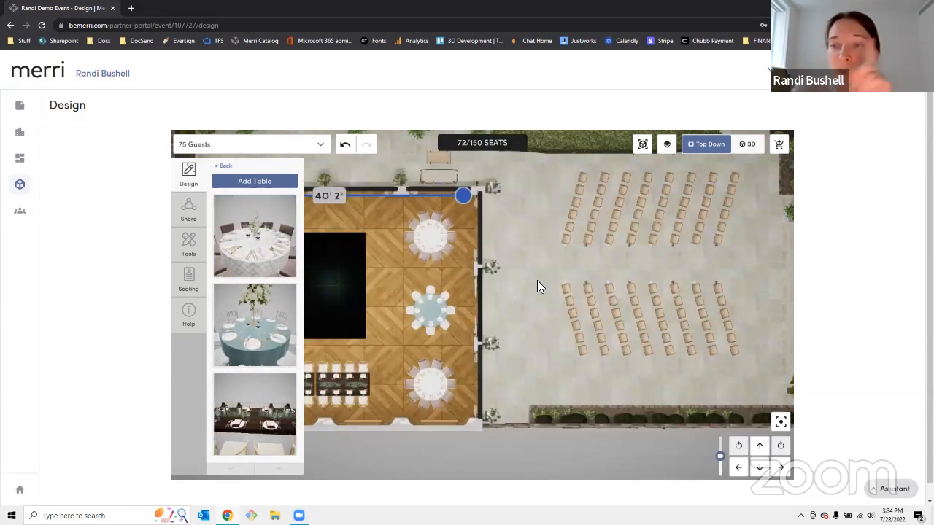
Step: Edit the turquoise round table design to seat 9 guests and save it
left_click(737, 467)
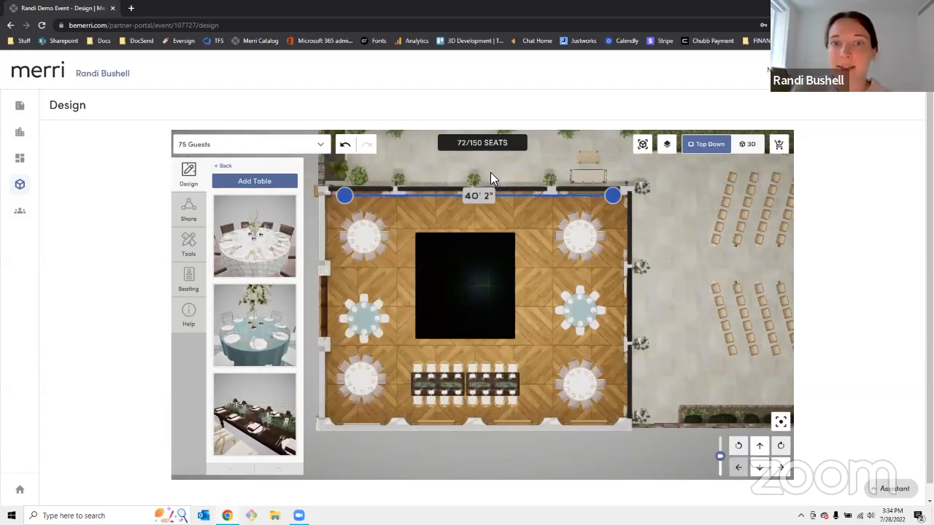
mouse_move(464, 139)
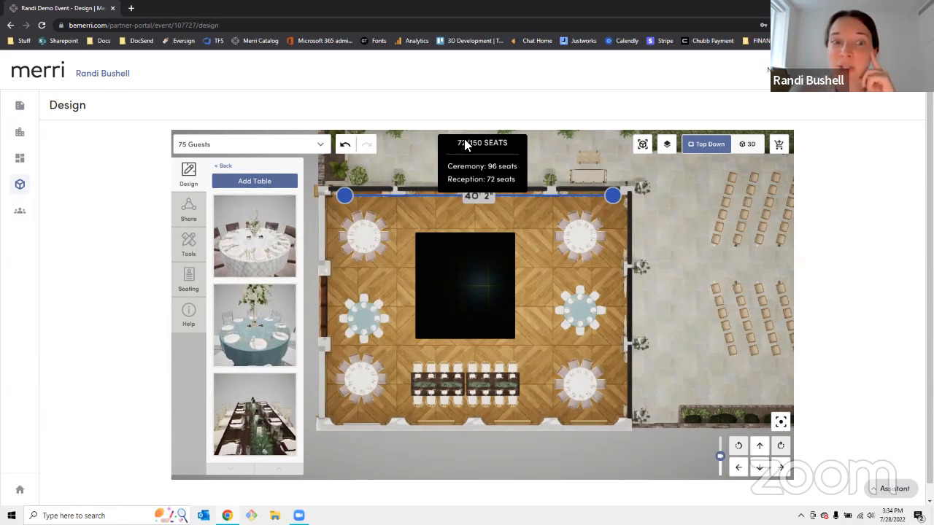
left_click(249, 327)
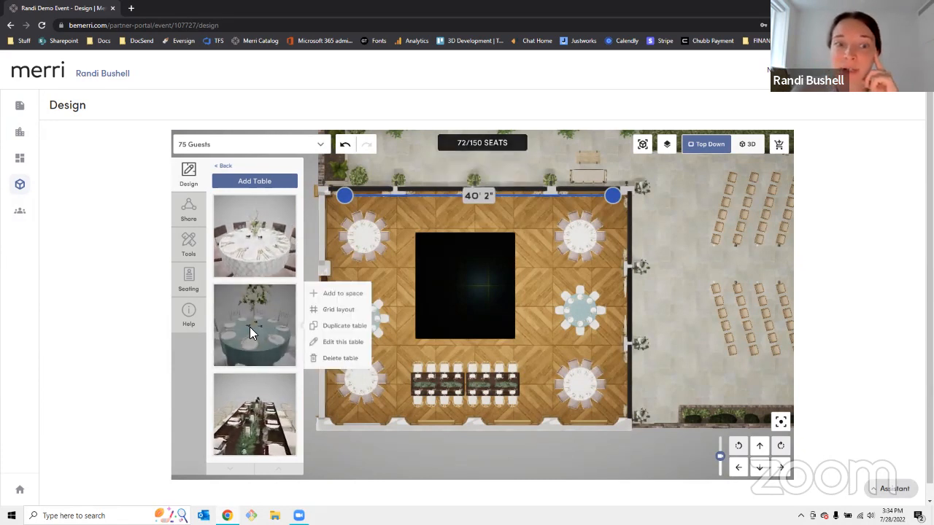
left_click(329, 342)
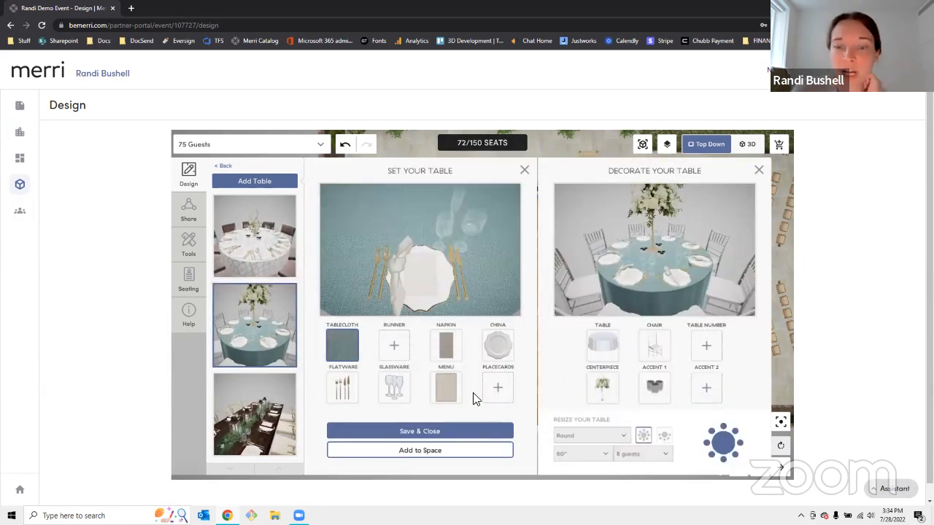
left_click(665, 455)
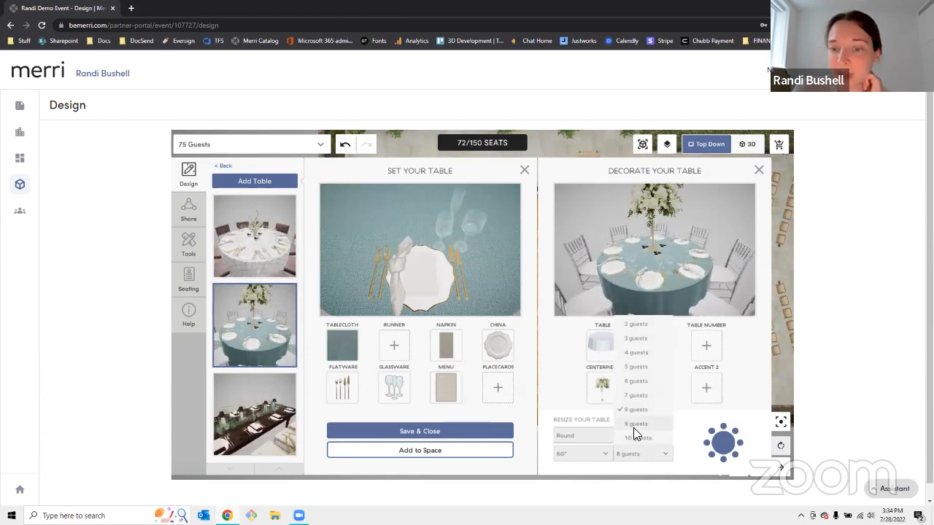
left_click(633, 426)
left_click(470, 430)
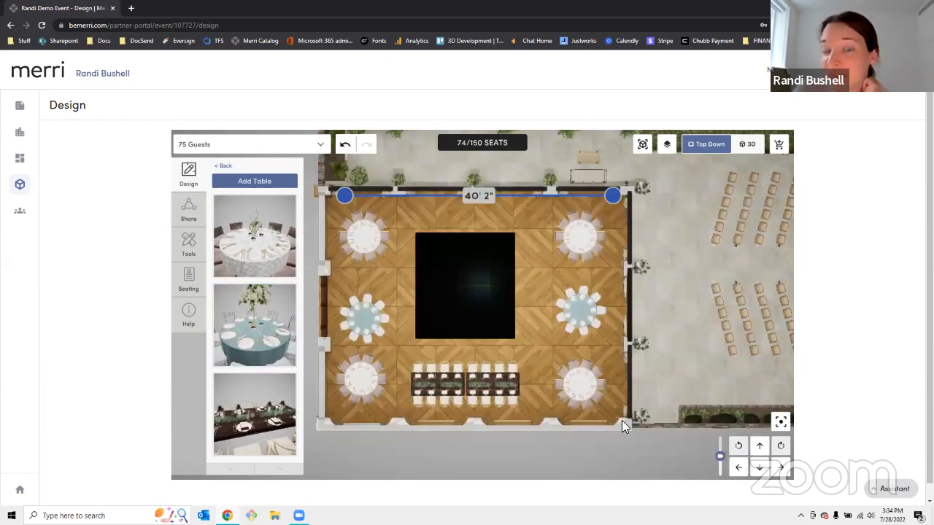
Step: Set only the turquoise round table on the garden side of the ballroom to 10 guests and check the seat breakdown
left_click(578, 308)
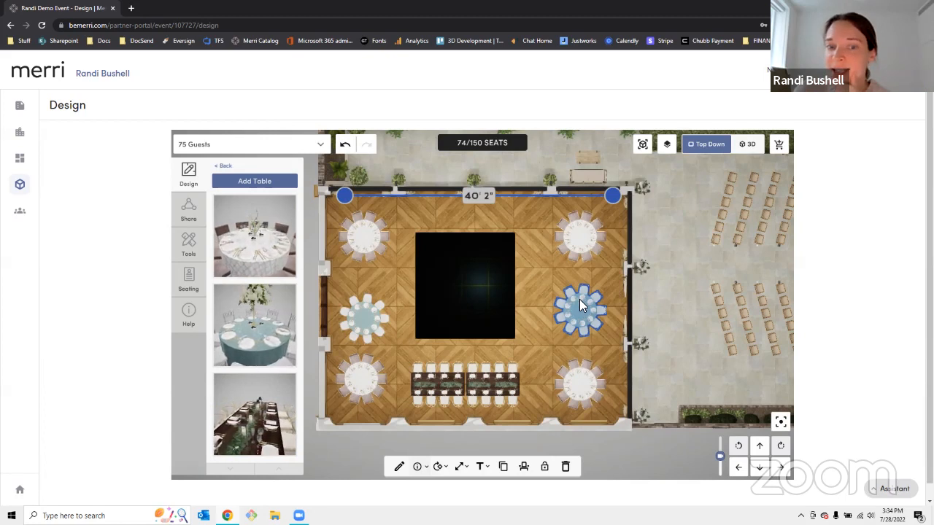
left_click(460, 467)
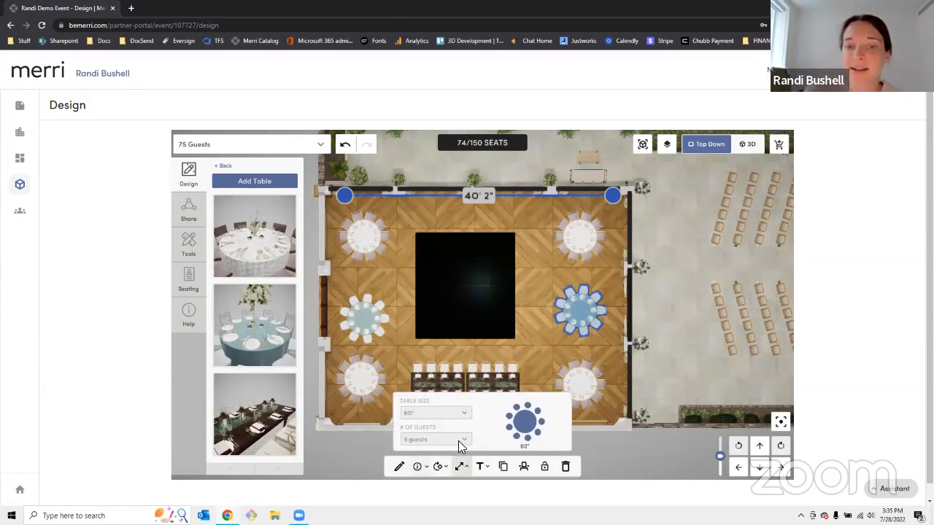
left_click(464, 440)
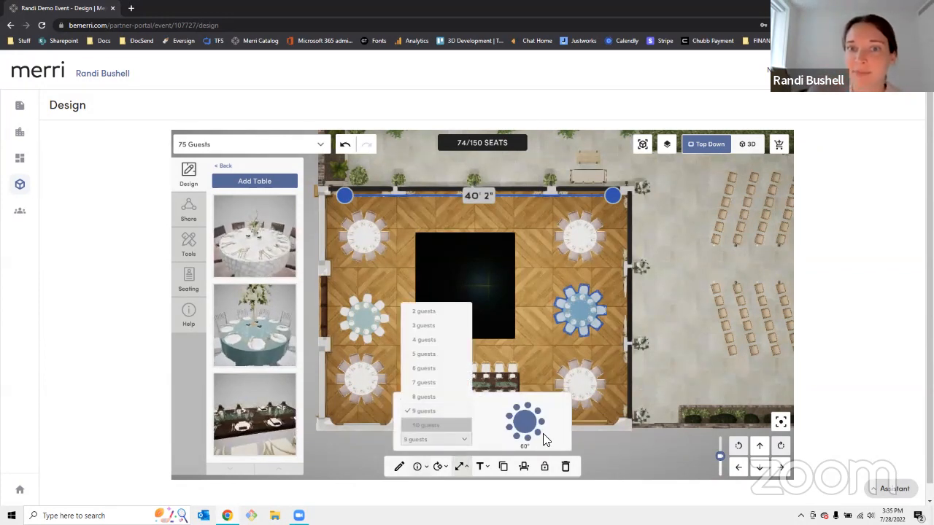
left_click(667, 363)
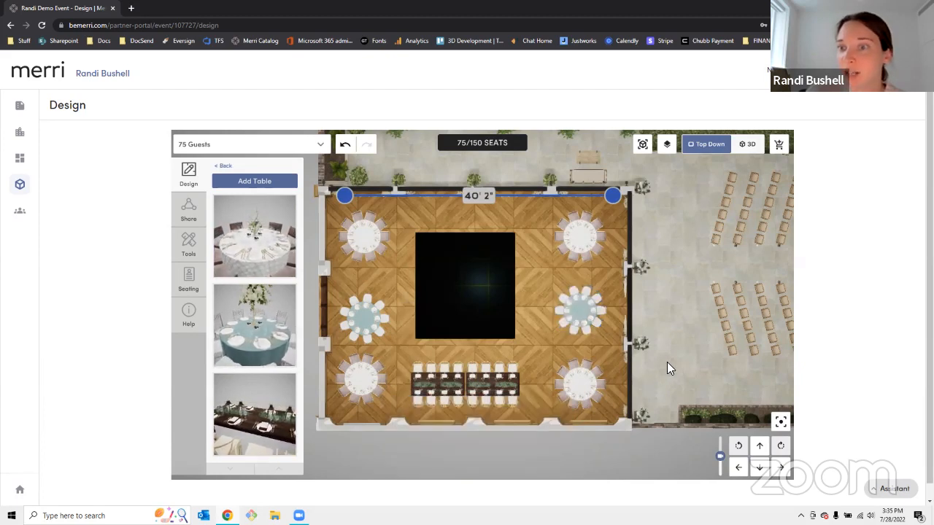
mouse_move(454, 132)
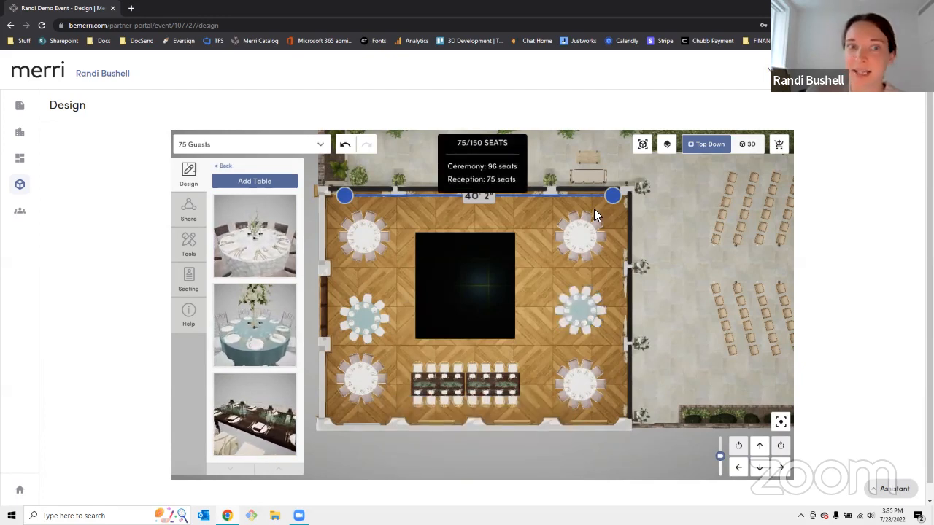
Step: Compare the two layout versions by switching to 64 Guests and back to 75 Guests
left_click(229, 169)
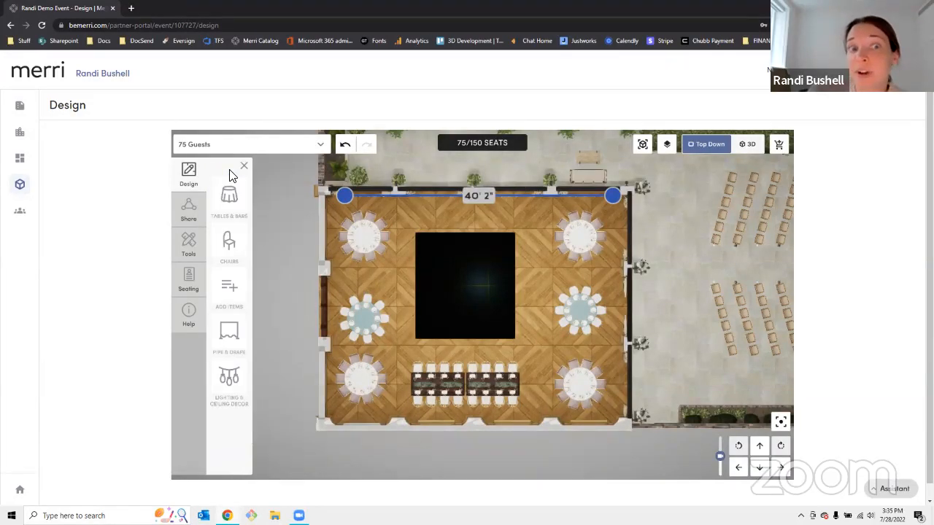
left_click(321, 148)
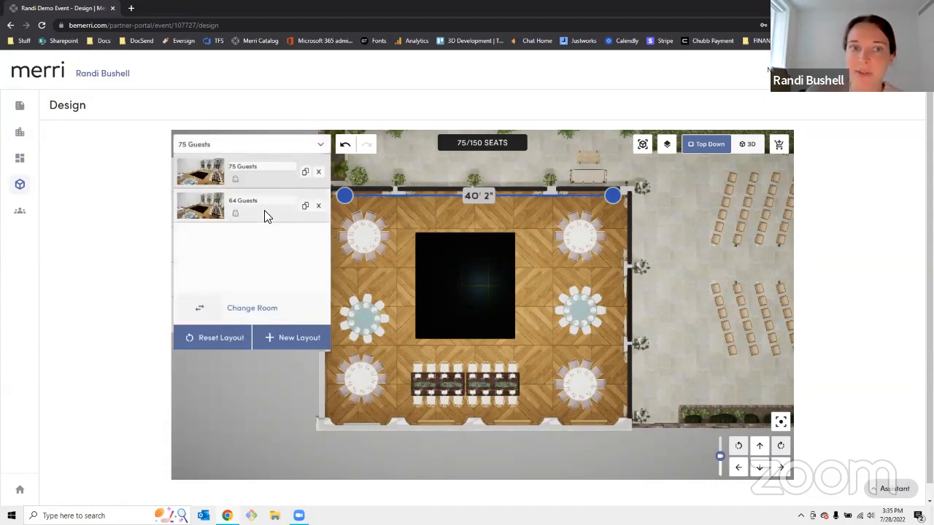
left_click(264, 210)
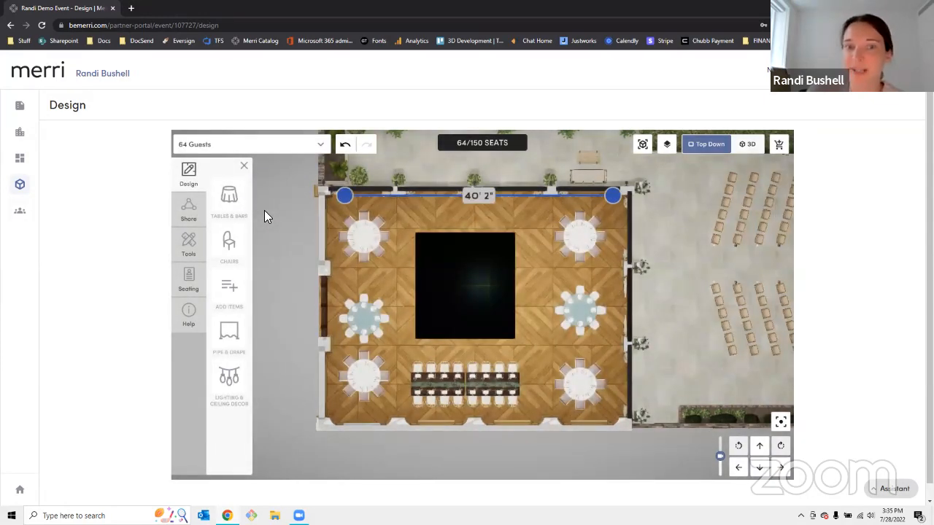
left_click(302, 146)
left_click(268, 174)
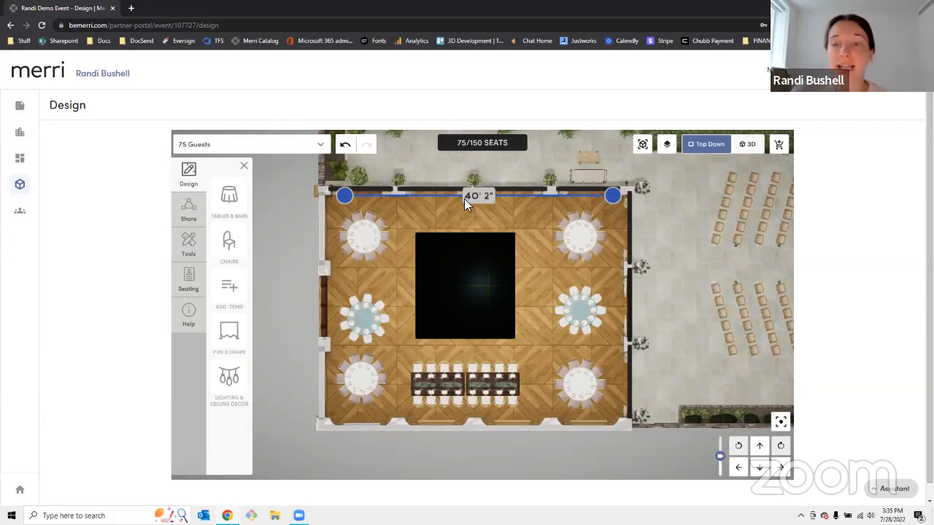
Step: Review the items, quantities and estimated prices in the event order for the 75 Guests layout, and close the order
left_click(778, 143)
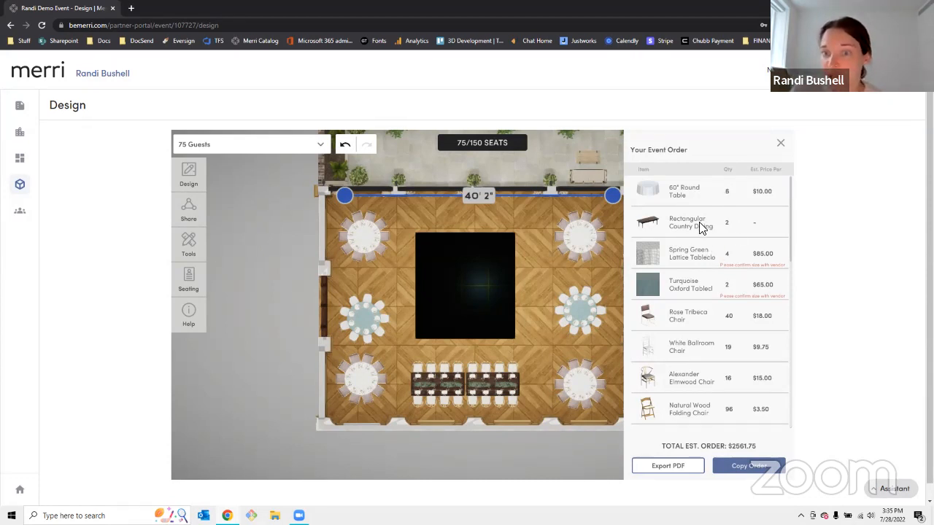
scroll(738, 278, "down", 5)
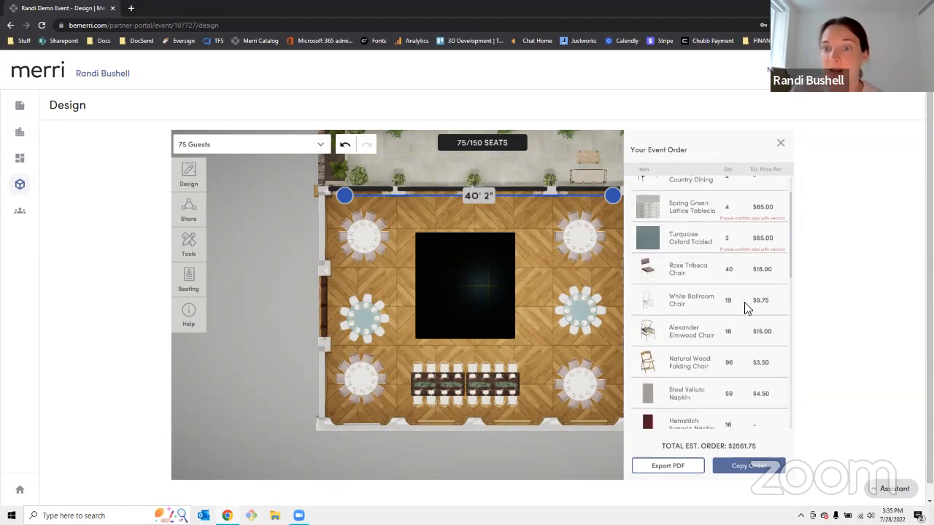
scroll(744, 307, "down", 2)
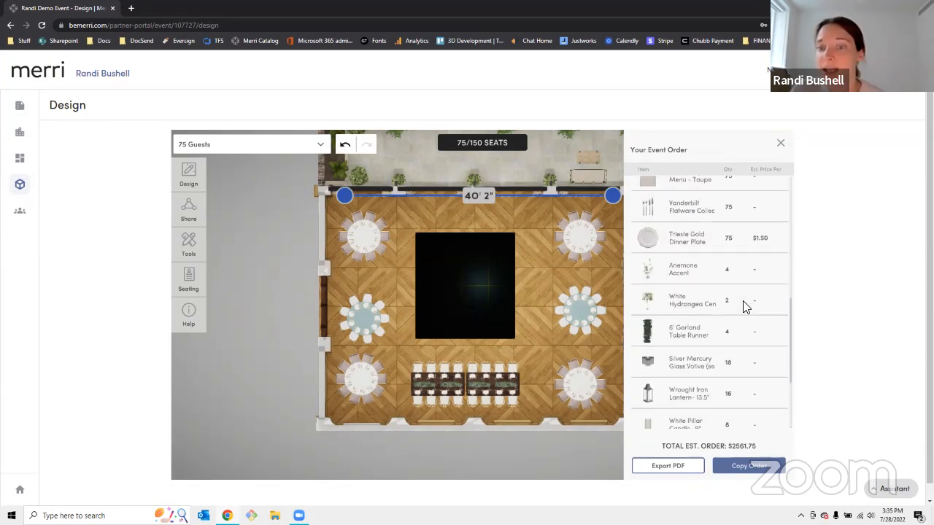
scroll(752, 354, "down", 2)
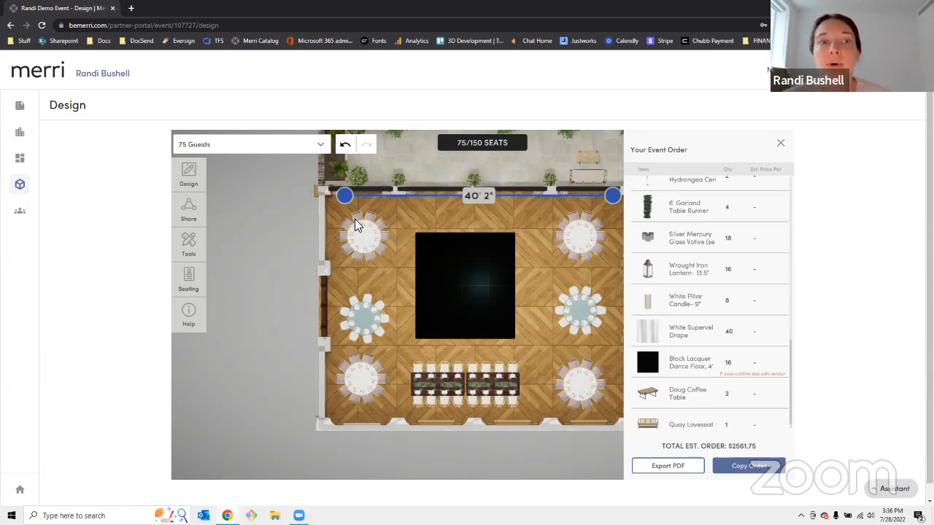
left_click(780, 143)
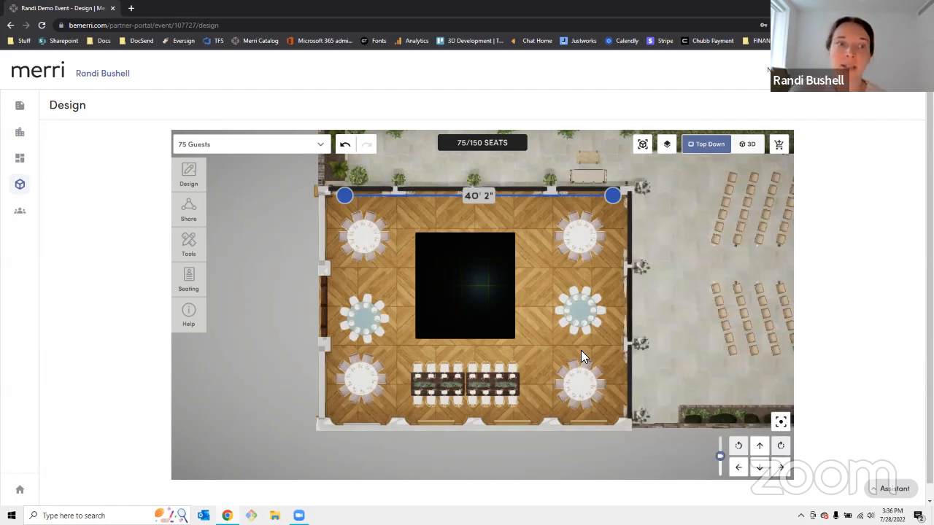
Step: Export the 75 Guests layout as an emailed PDF with the preselected pages, including 3D Designs, Top Down and 2D Floorplan
left_click(188, 212)
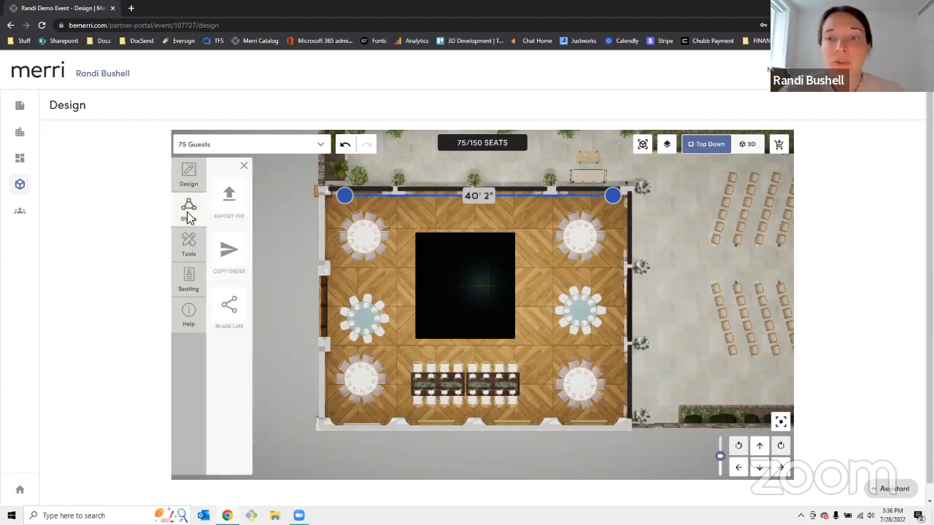
scroll(566, 257, "down", 5)
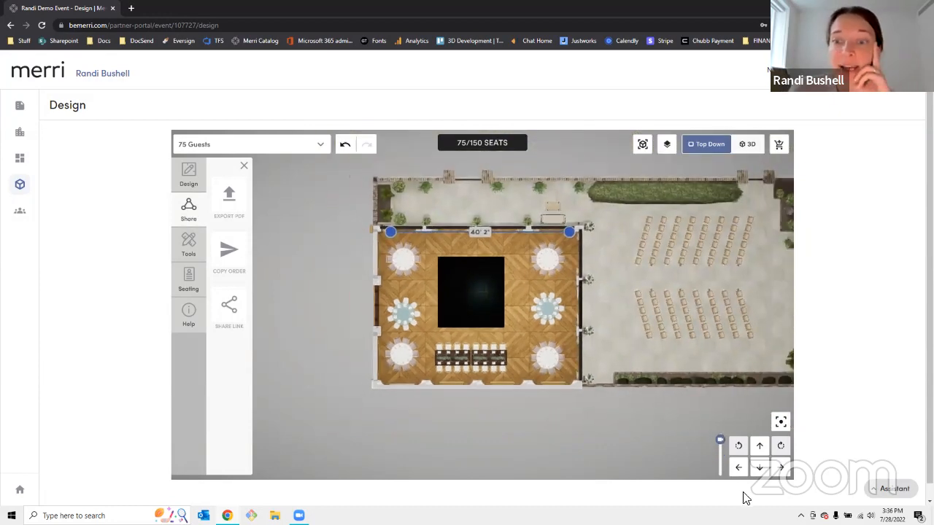
left_click(785, 471)
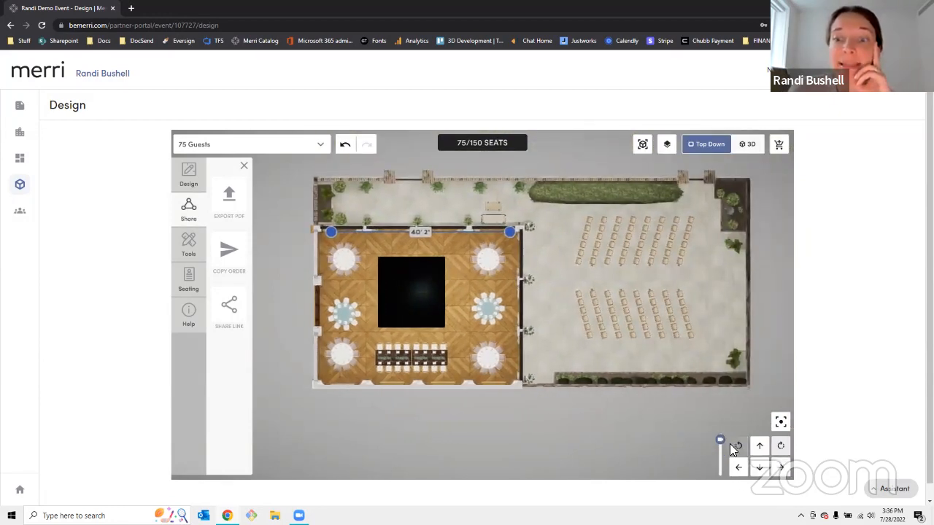
left_click_drag(719, 440, 738, 449)
left_click(759, 446)
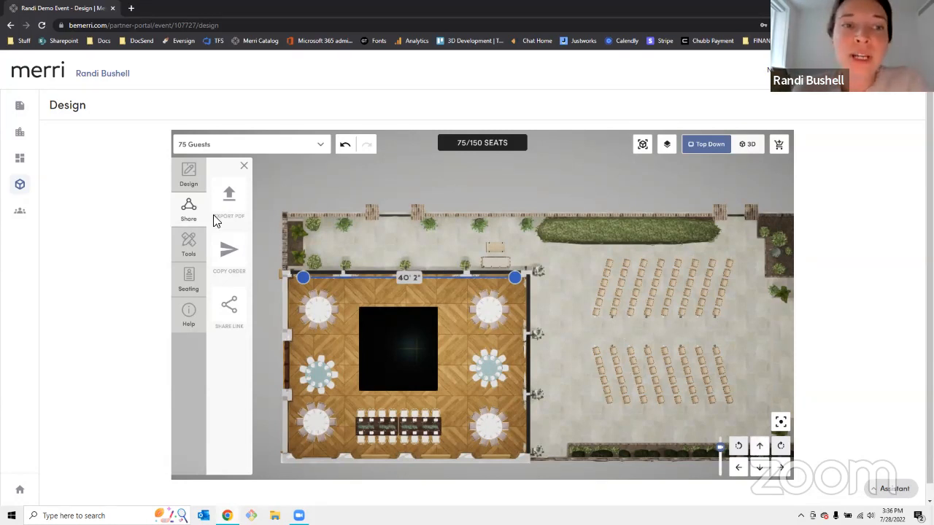
left_click(230, 195)
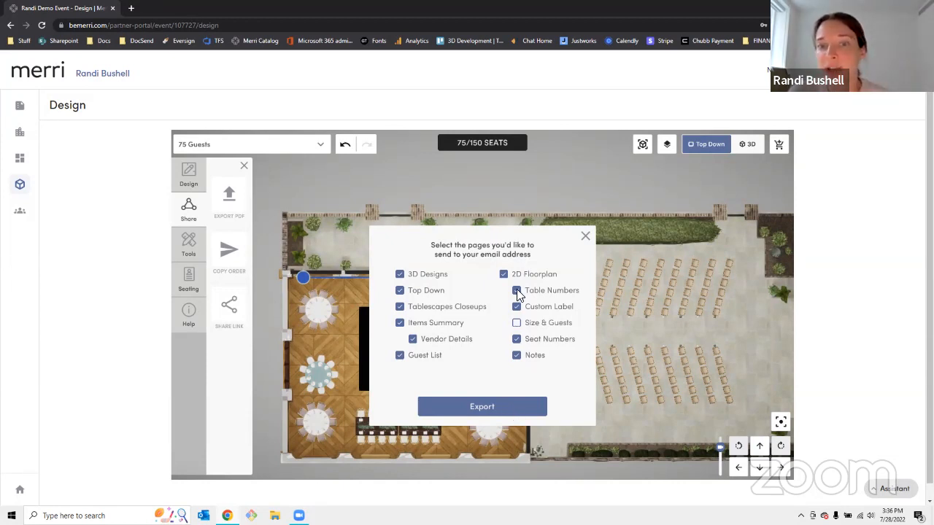
left_click(487, 407)
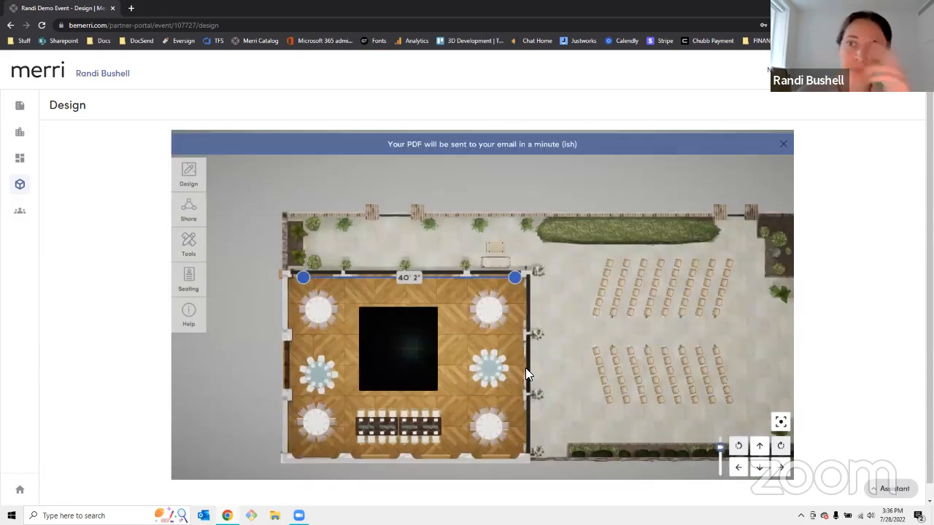
left_click(782, 145)
Step: Return the 75 Guests layout to the 3D view and copy the event's share link for the fly-through video
left_click(745, 144)
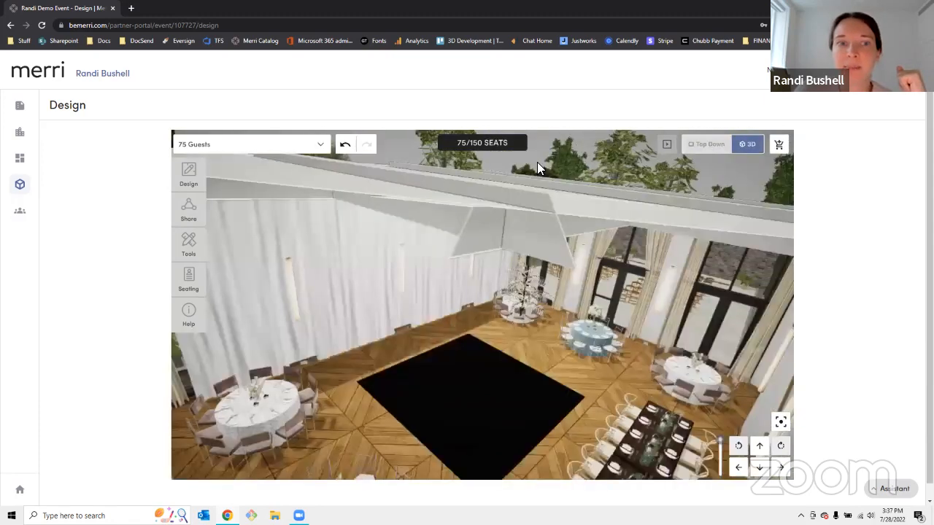
left_click(193, 215)
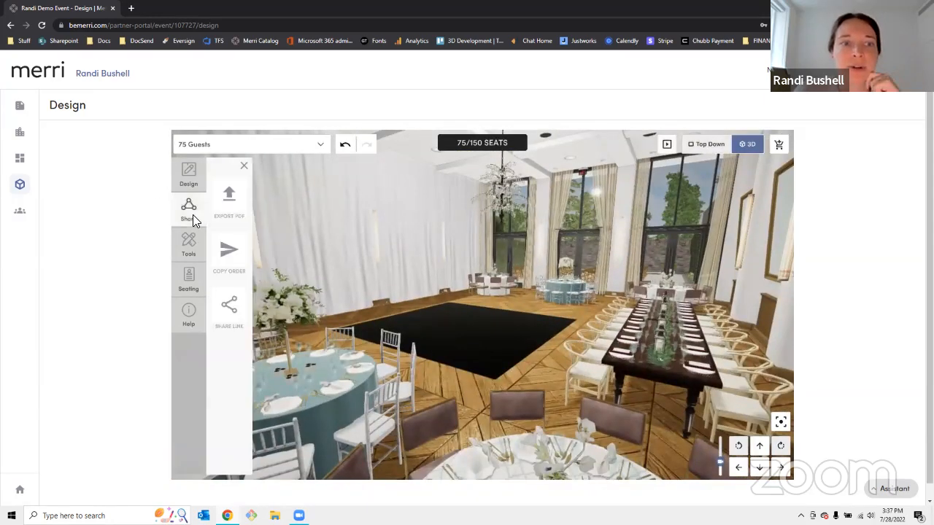
left_click(232, 306)
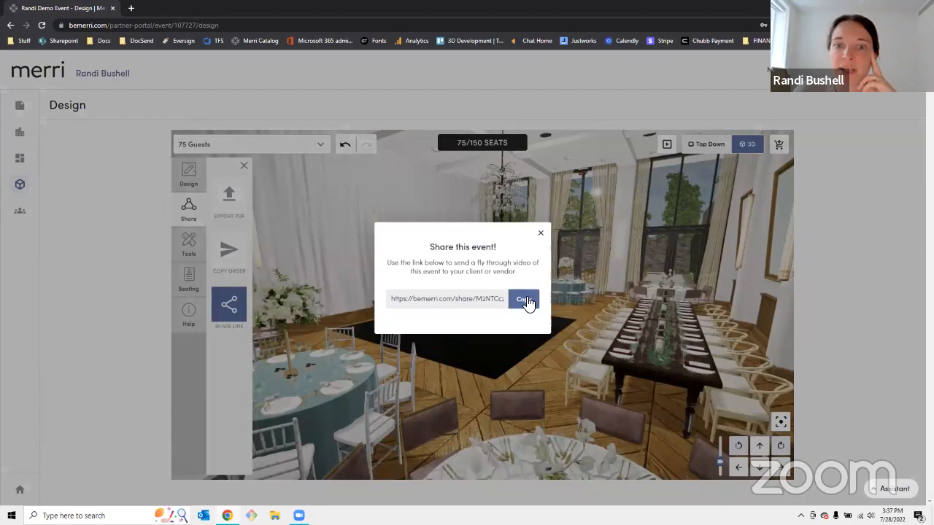
left_click(524, 299)
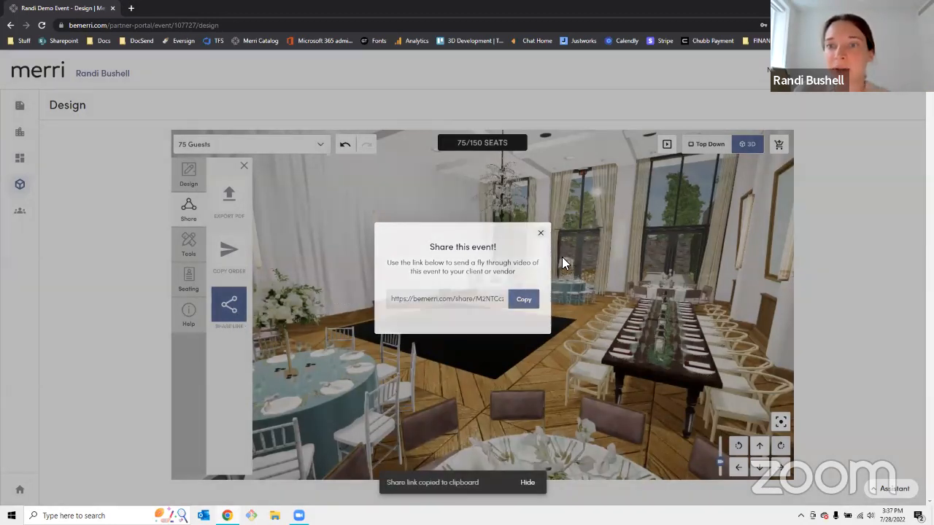
left_click(542, 235)
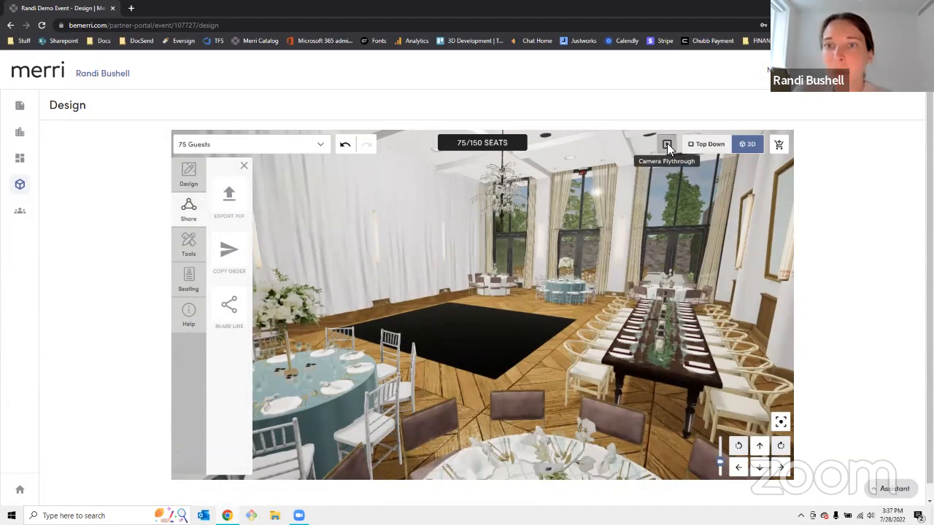
Step: Play the camera flythrough of the 75 Guests layout, pause it in the walled garden to look around, and resume playback
left_click(667, 144)
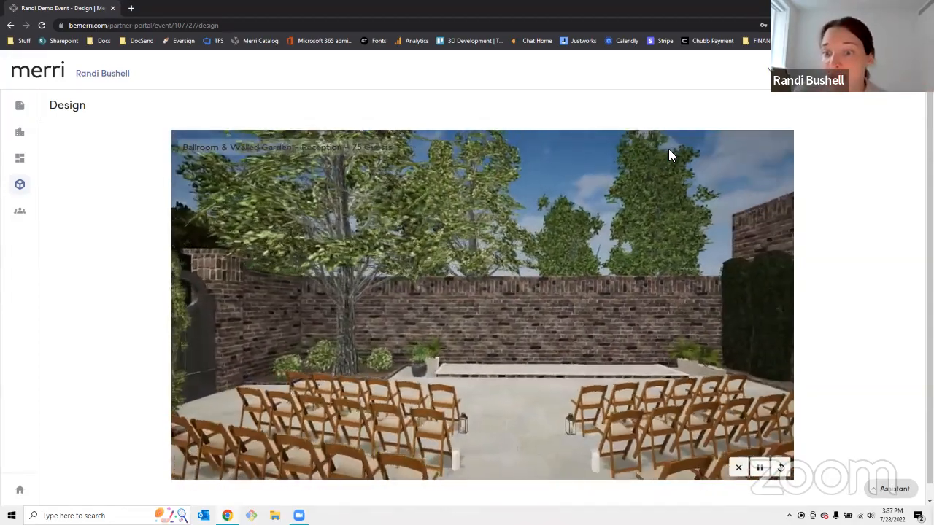
left_click(759, 468)
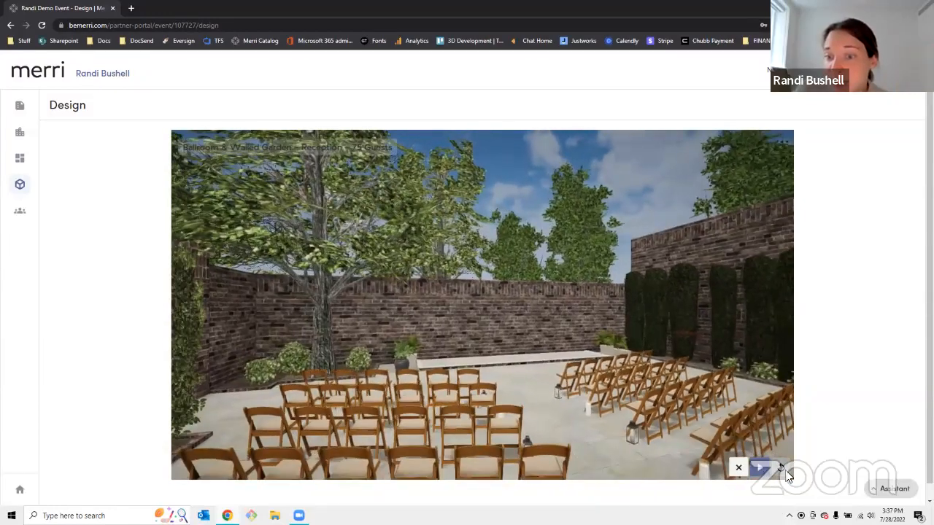
left_click_drag(502, 367, 620, 365)
left_click(764, 467)
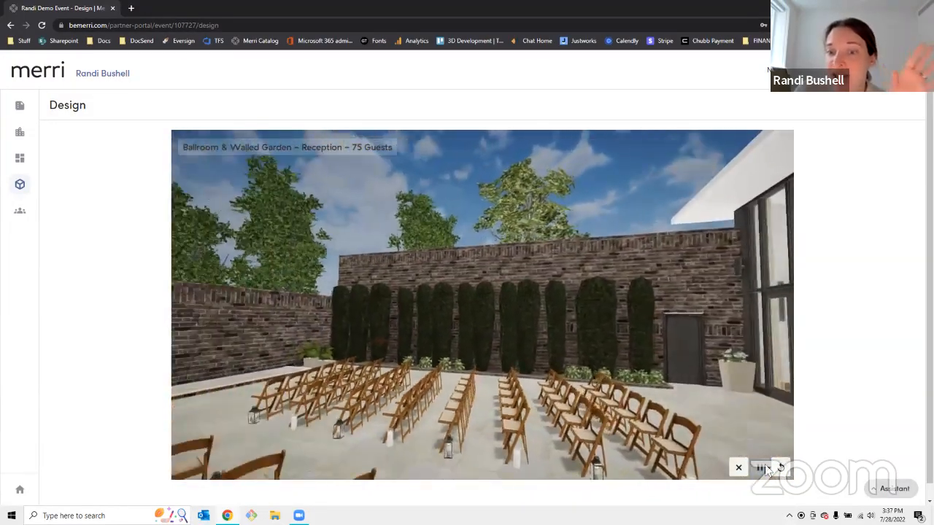